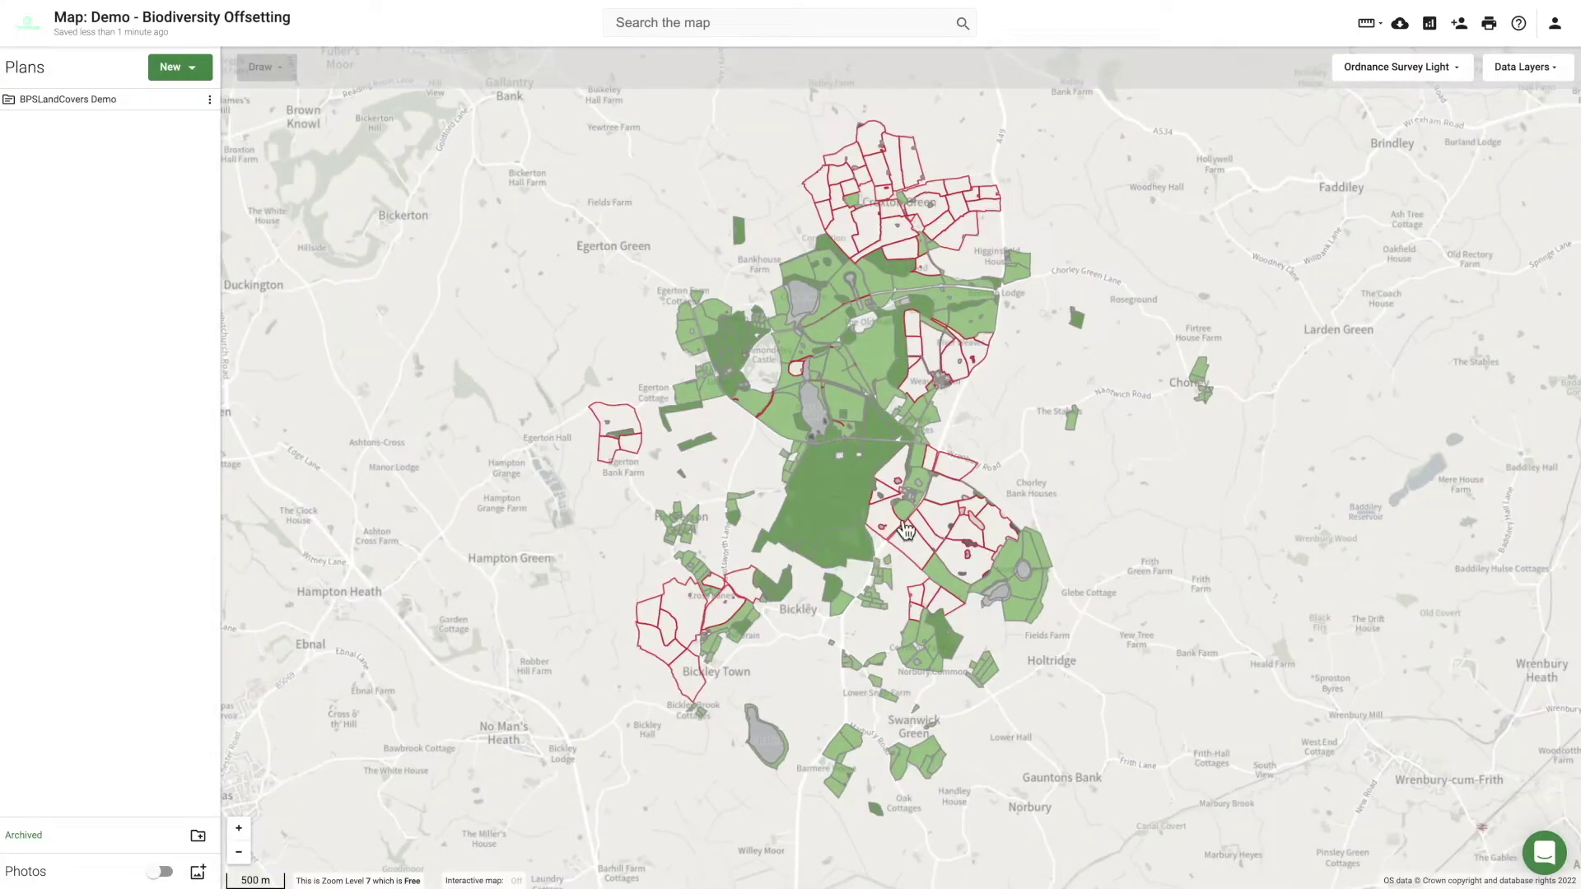
Step: Buy the One-Click Baseline dataset for the BPSLandCovers Demo plan area, naming the plan UKHab and filling in the SBI number
{"action": "left_click", "coordinate": [196, 74]}
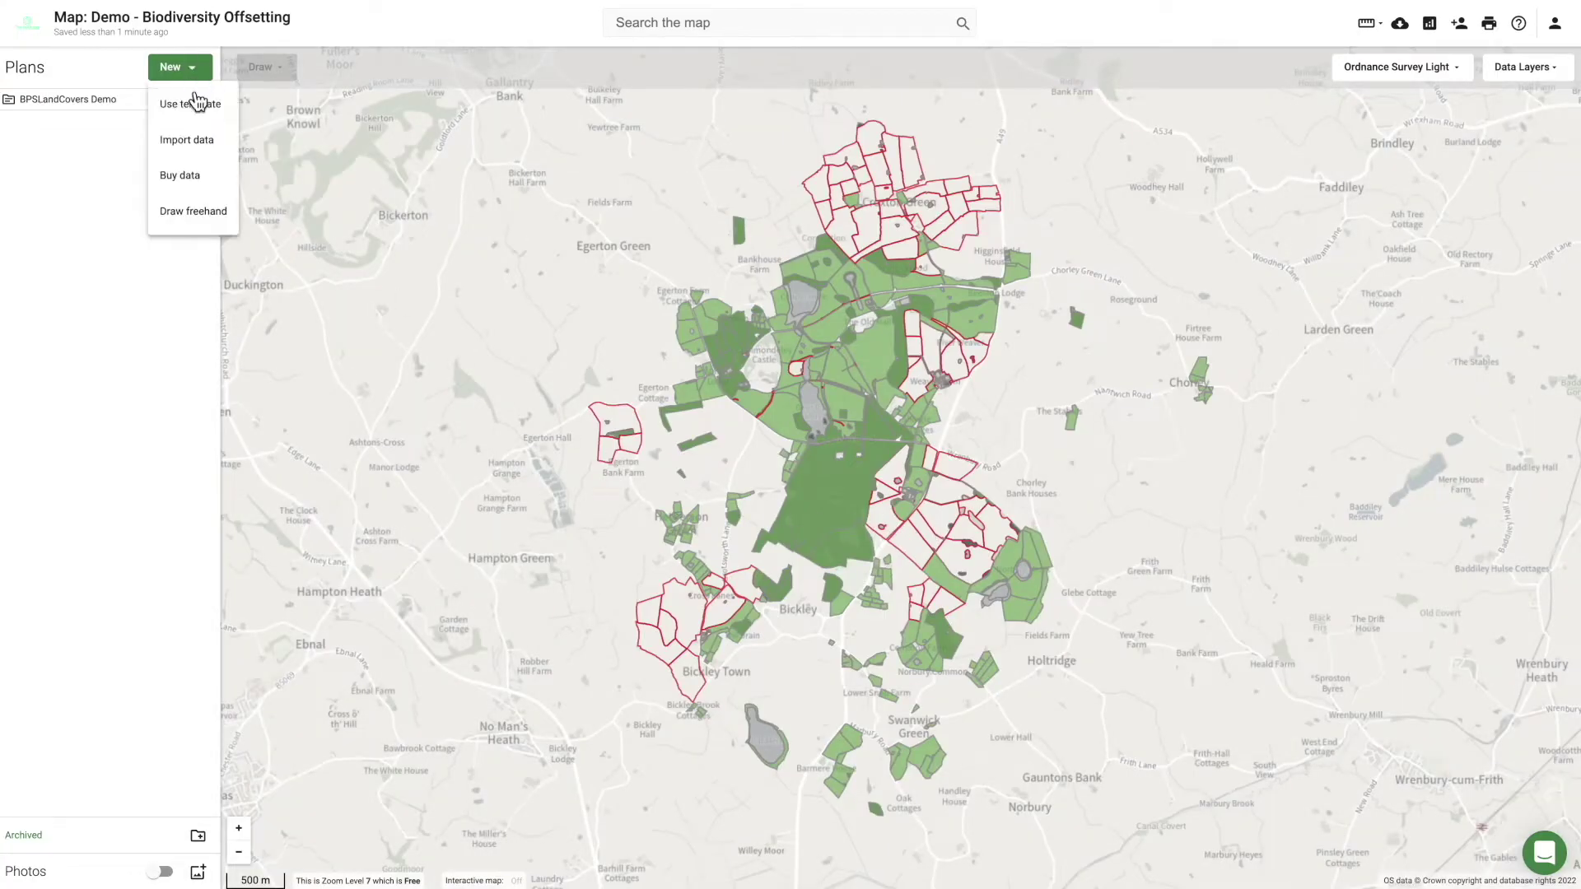
{"action": "left_click", "coordinate": [191, 176]}
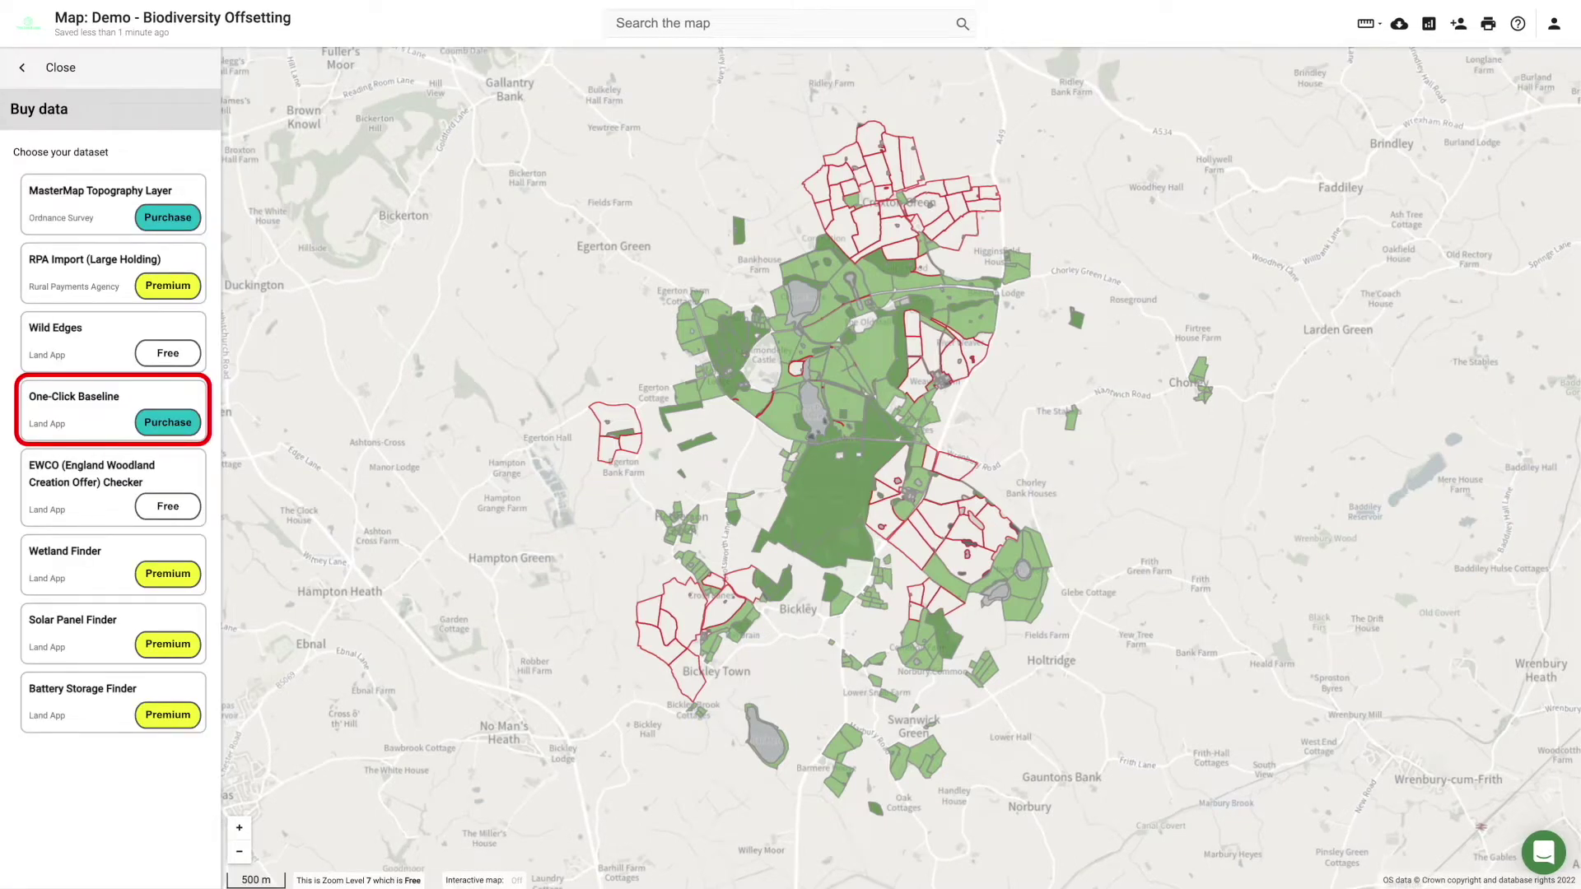
{"action": "left_click", "coordinate": [167, 422]}
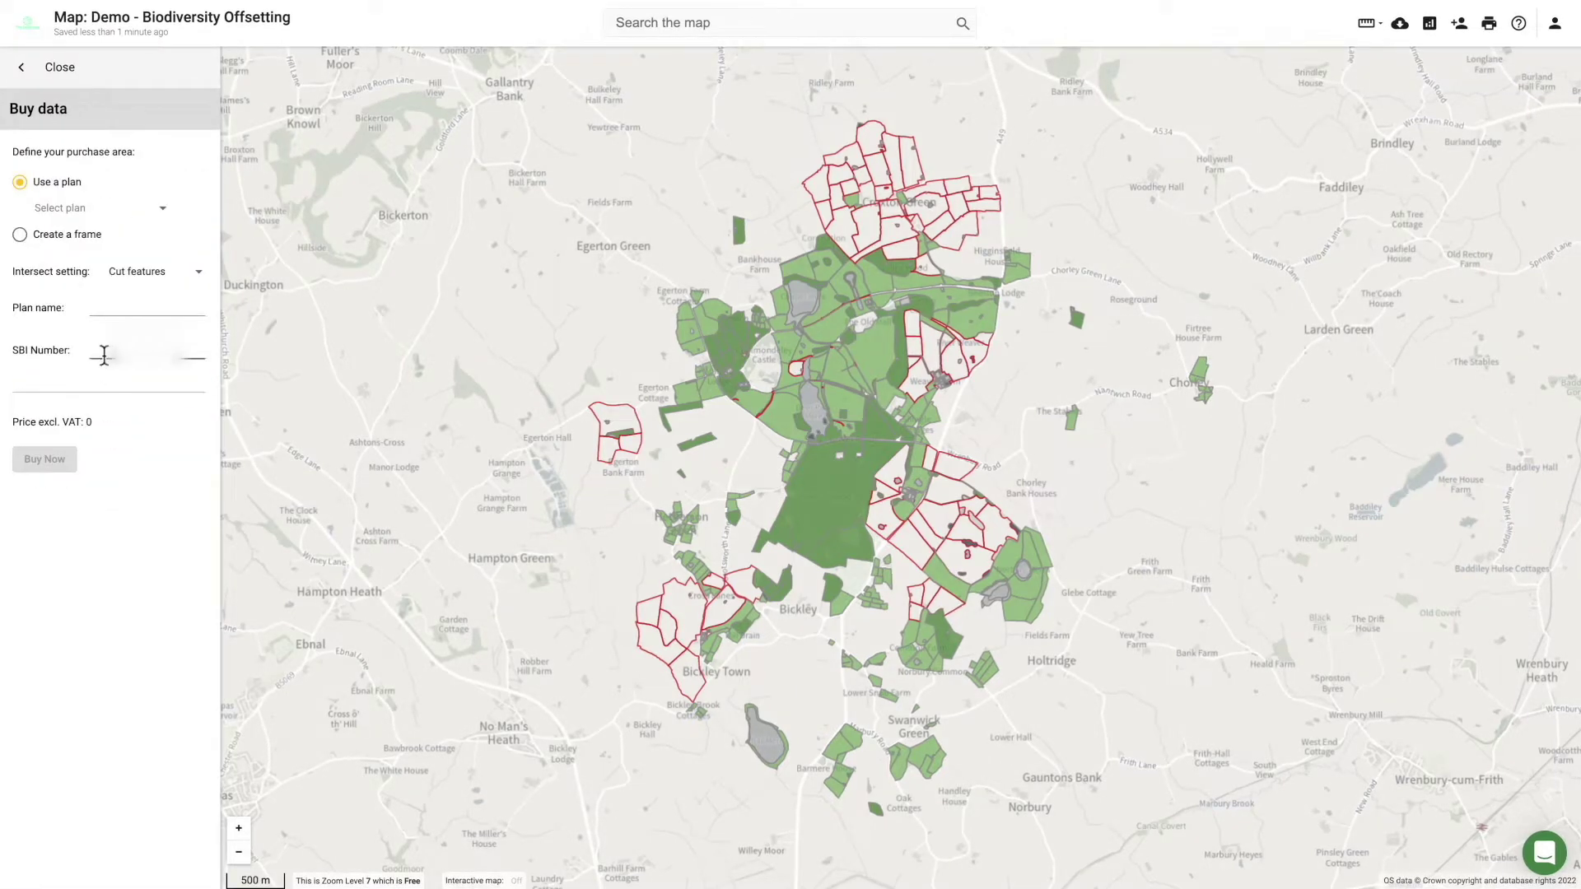
{"action": "left_click", "coordinate": [107, 308]}
{"action": "type", "text": "UKHab"}
{"action": "left_click", "coordinate": [84, 210]}
{"action": "left_click", "coordinate": [81, 211]}
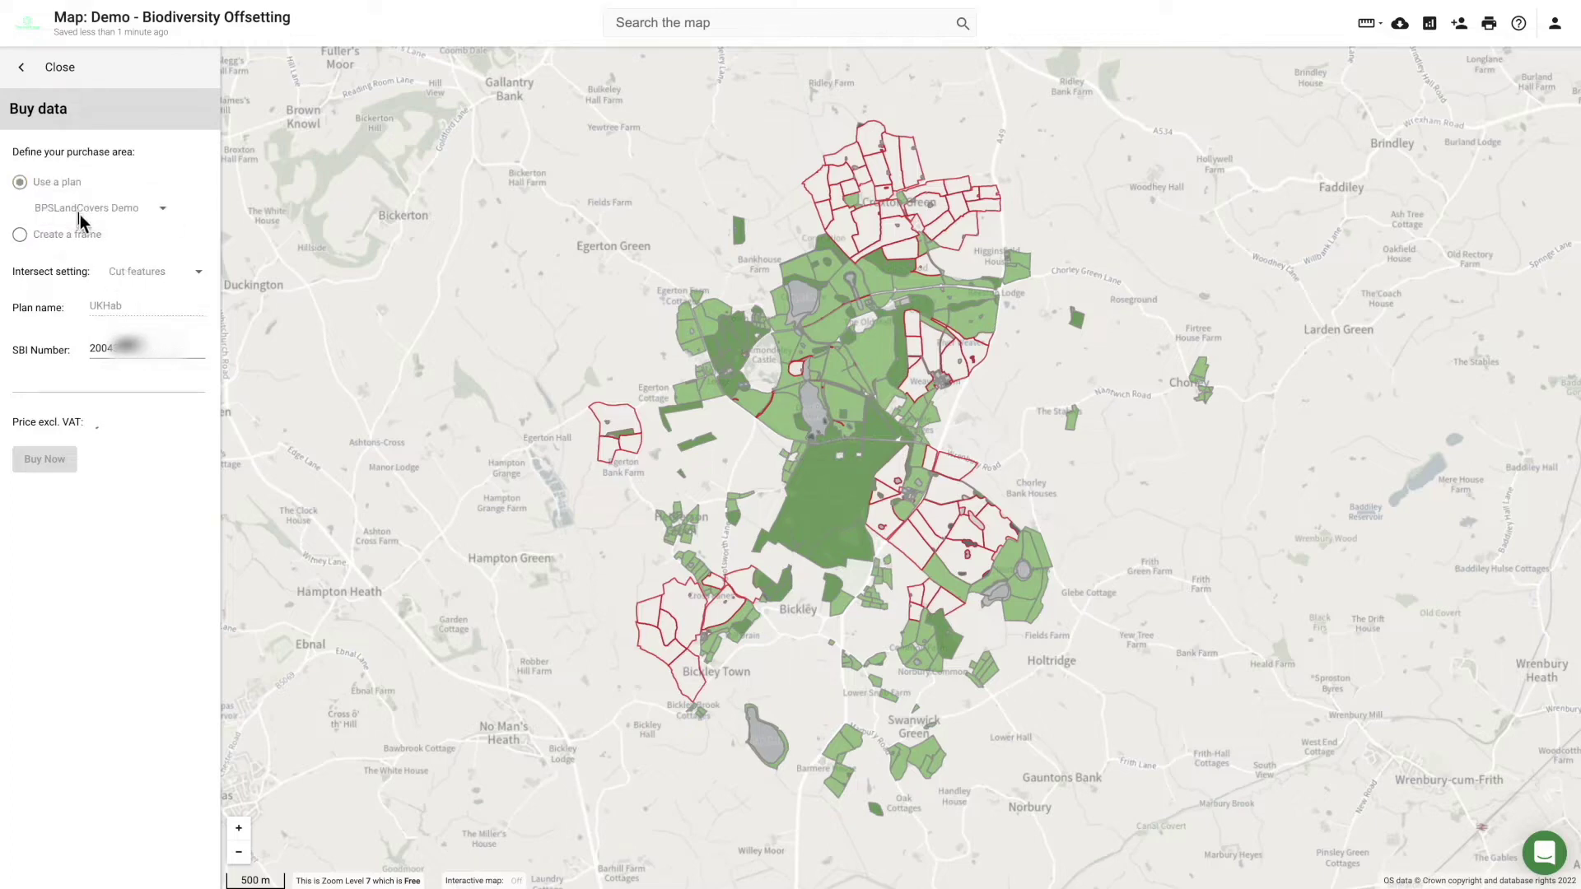
{"action": "left_click", "coordinate": [52, 465]}
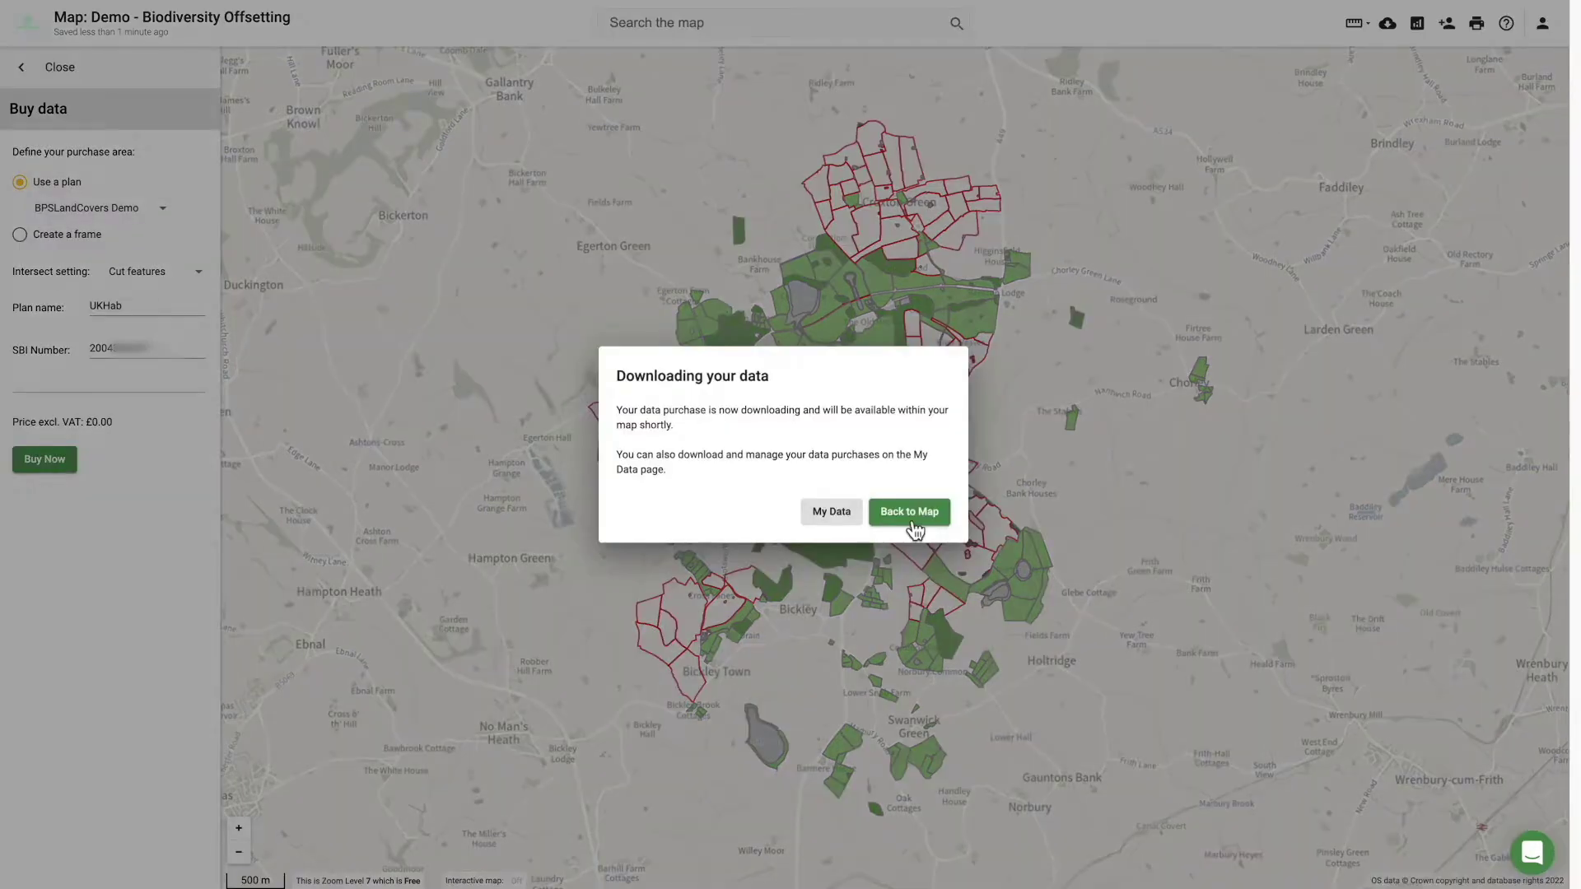
{"action": "left_click", "coordinate": [909, 512]}
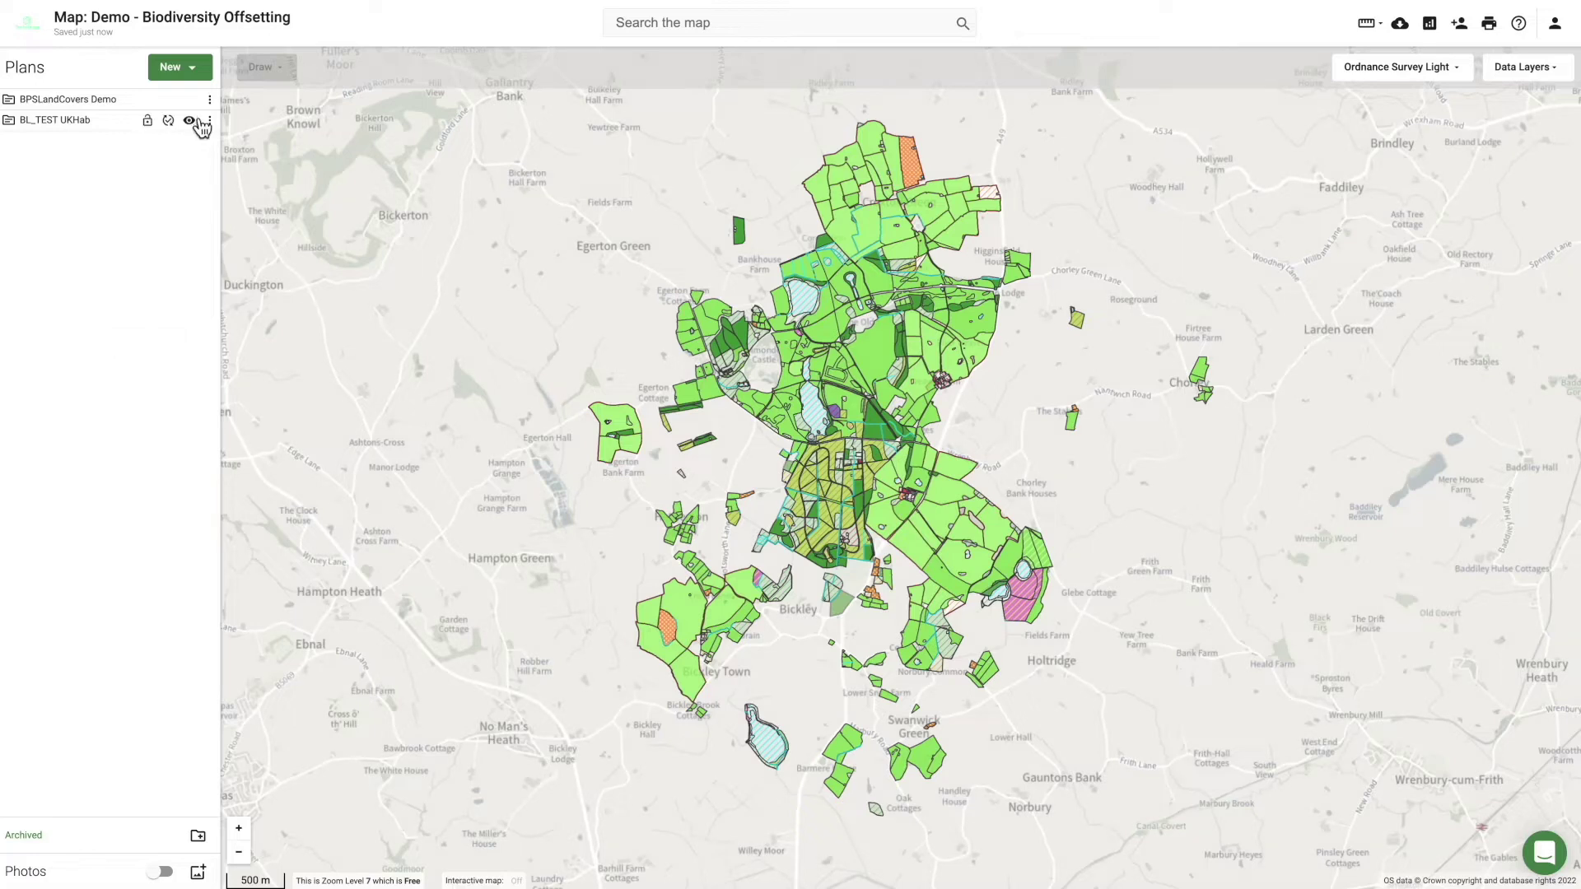
Step: Hide the BPSLandCovers Demo plan and inspect the BL_TEST UKHab habitats around the lake
{"action": "left_click", "coordinate": [189, 100]}
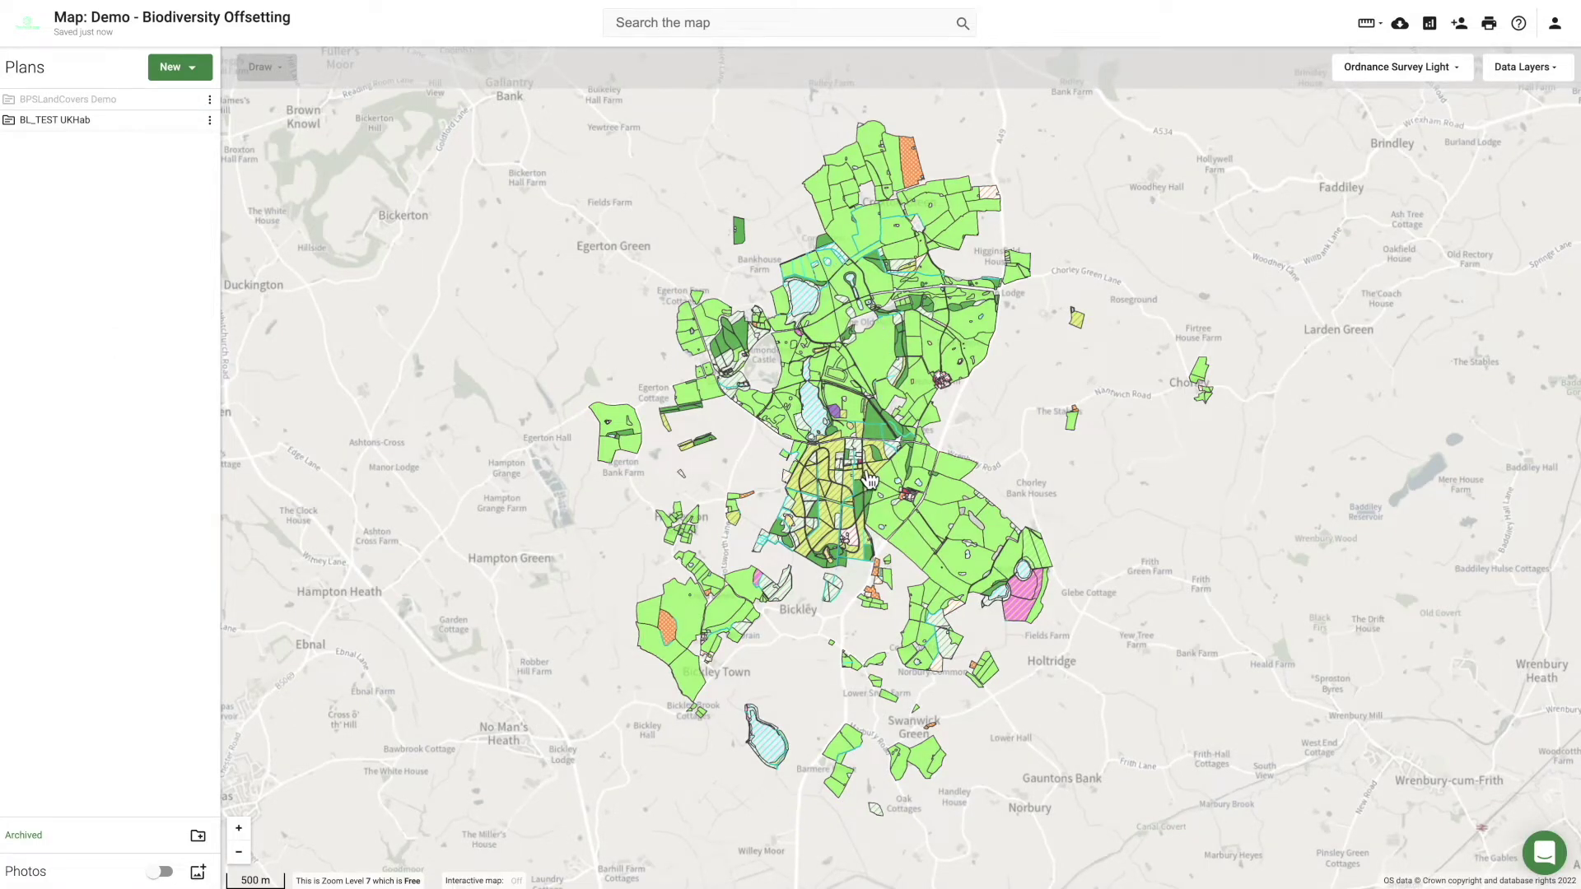
{"action": "scroll", "coordinate": [871, 480], "scroll_direction": "up", "scroll_amount": 1}
{"action": "scroll", "coordinate": [863, 465], "scroll_direction": "up", "scroll_amount": 1}
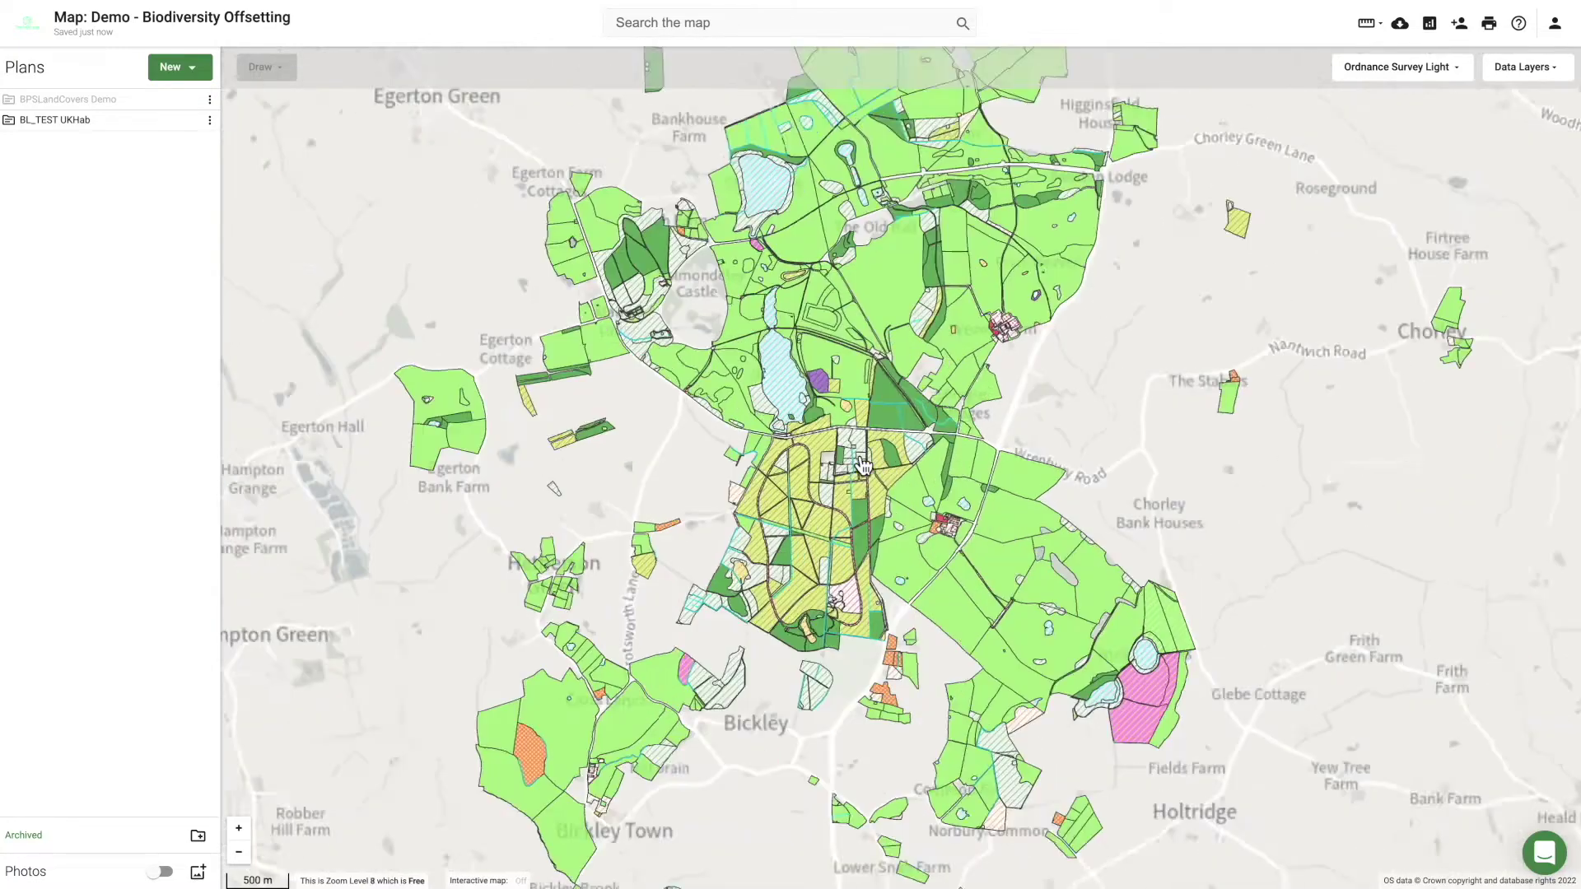
{"action": "scroll", "coordinate": [863, 465], "scroll_direction": "up", "scroll_amount": 2}
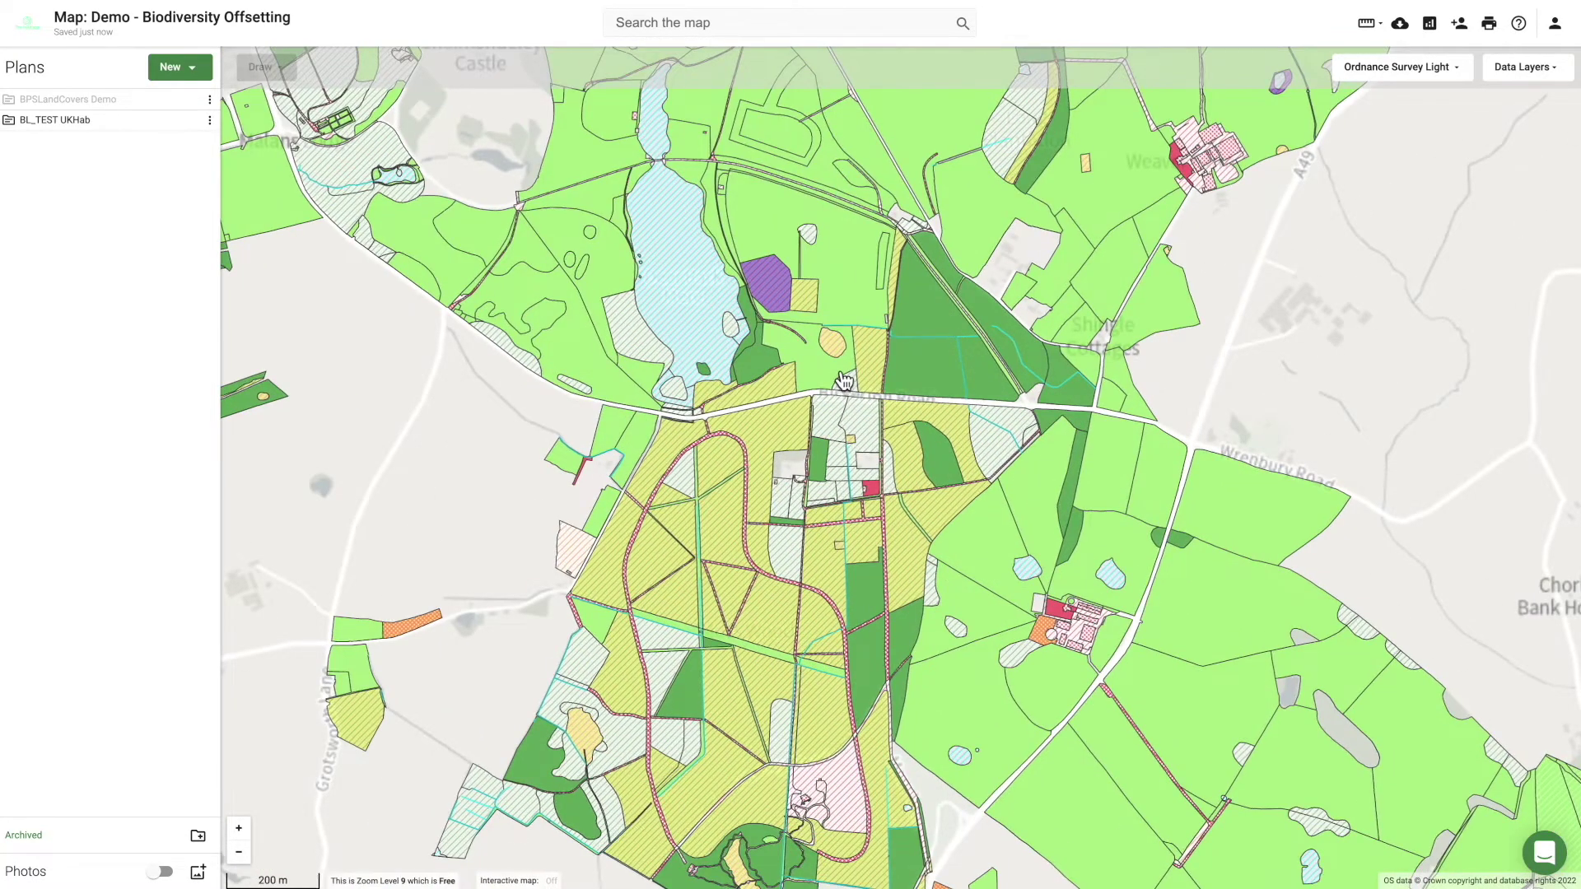
{"action": "scroll", "coordinate": [843, 379], "scroll_direction": "up", "scroll_amount": 1}
{"action": "left_click_drag", "start_coordinate": [801, 356], "coordinate": [815, 671]}
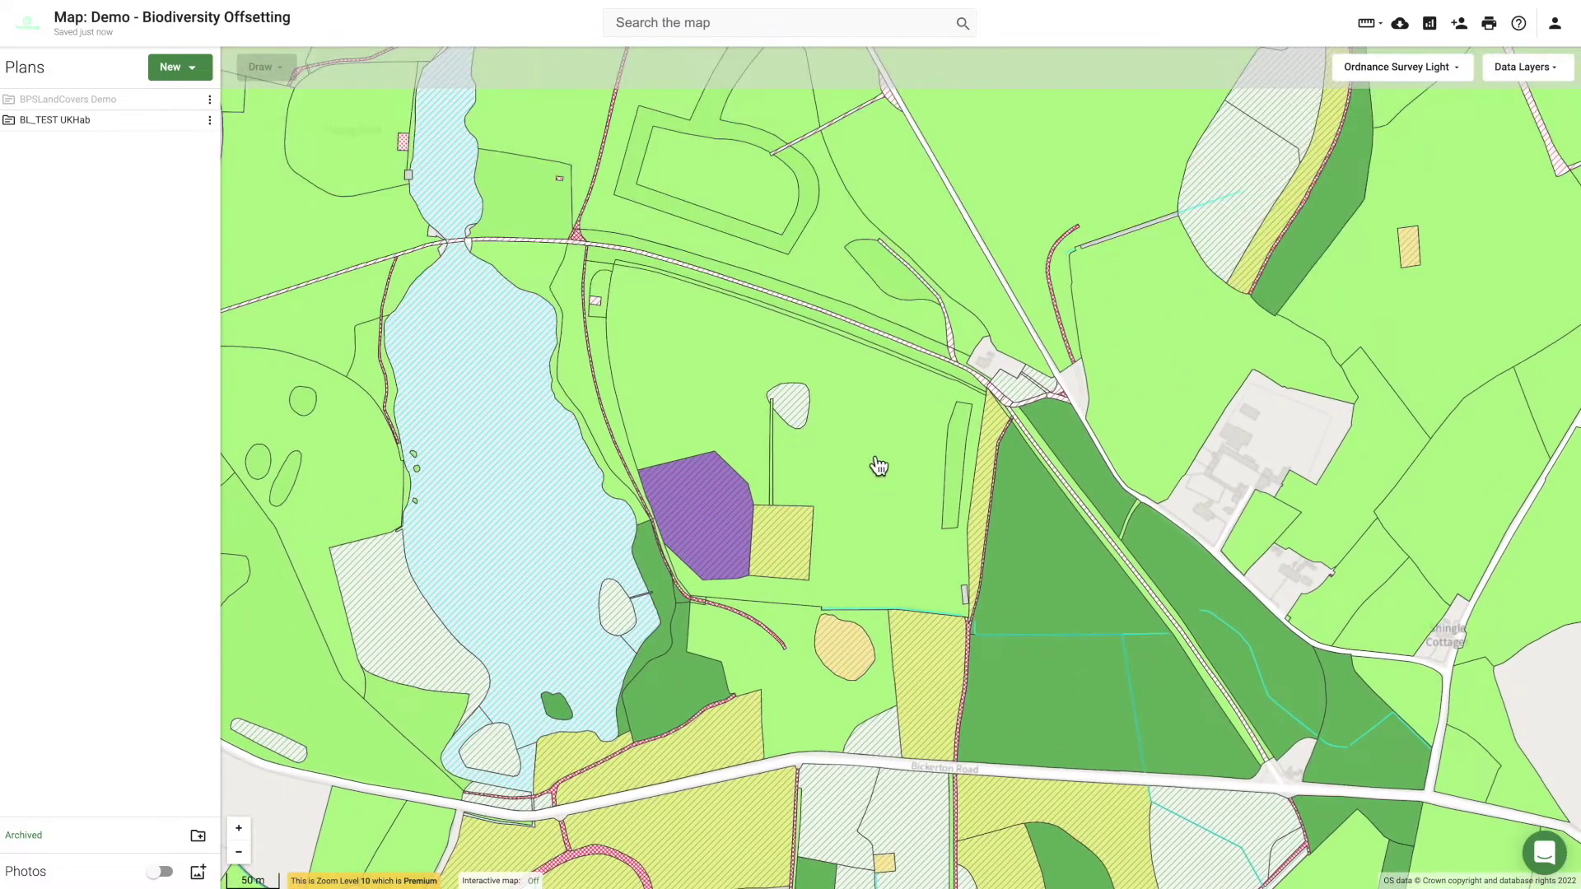
Step: Change the grassland field east of the lake to the habitat g3a: Lowland meadows
{"action": "left_click", "coordinate": [878, 467]}
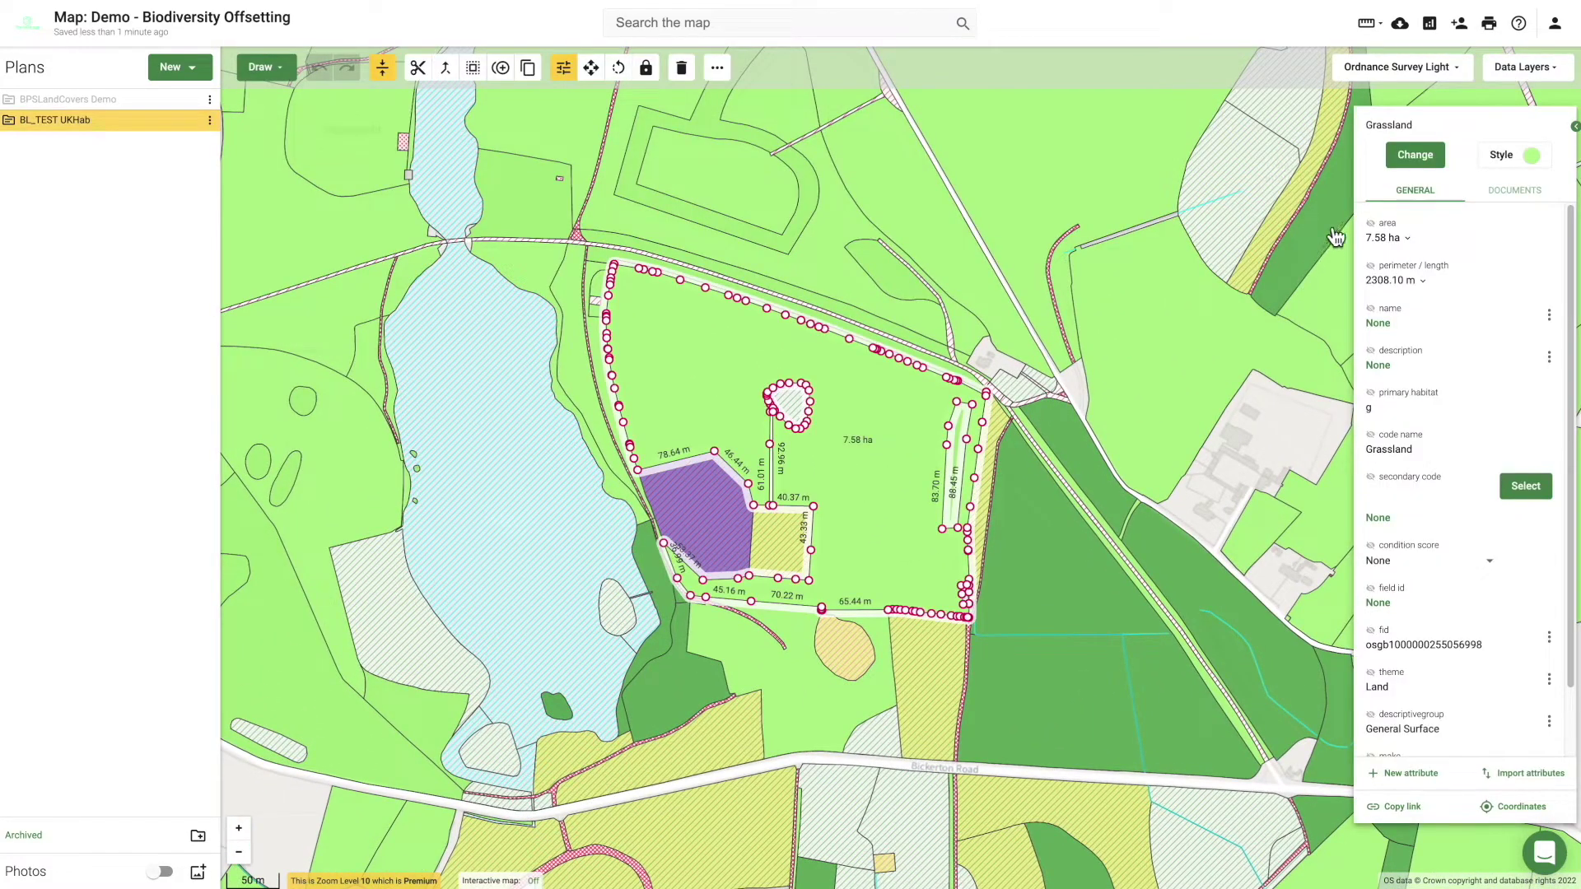
{"action": "left_click", "coordinate": [1416, 157]}
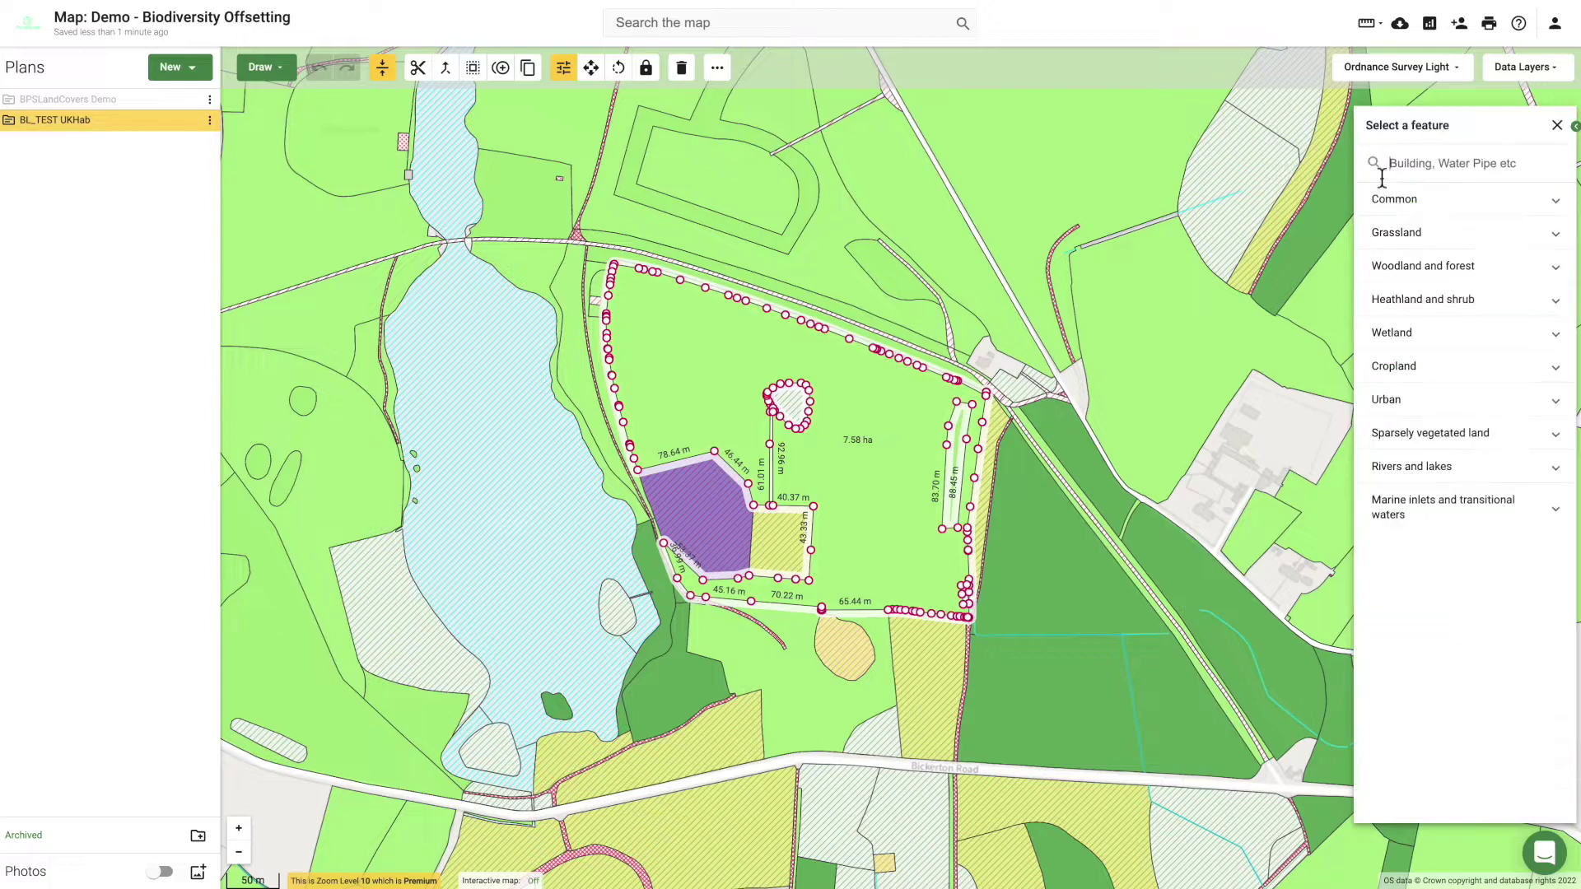
{"action": "type", "text": "lowlan"}
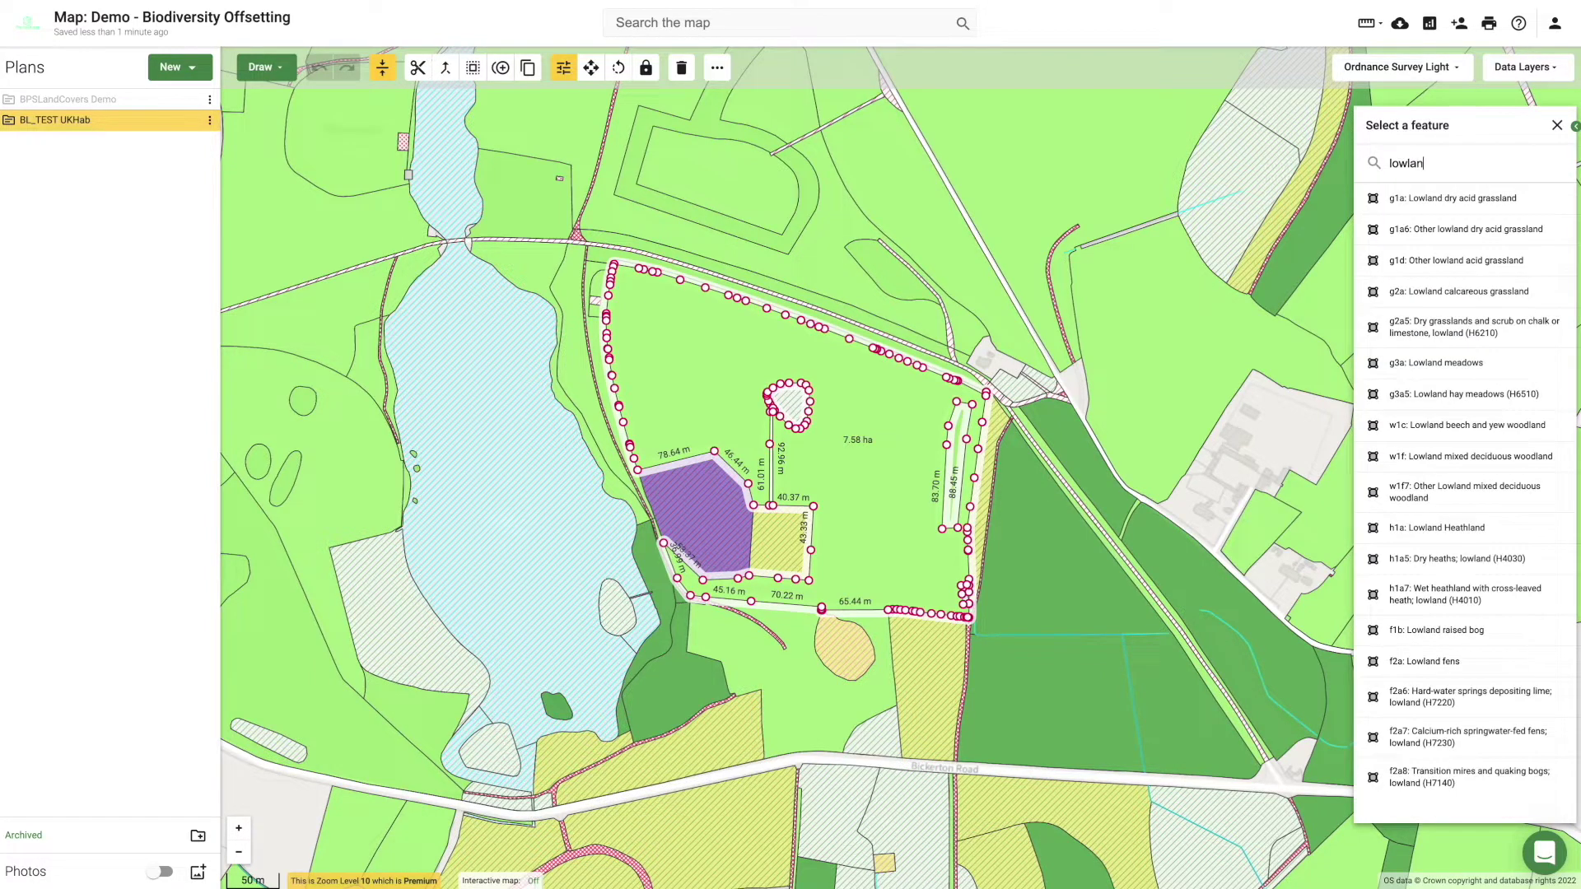
{"action": "left_click", "coordinate": [1428, 378]}
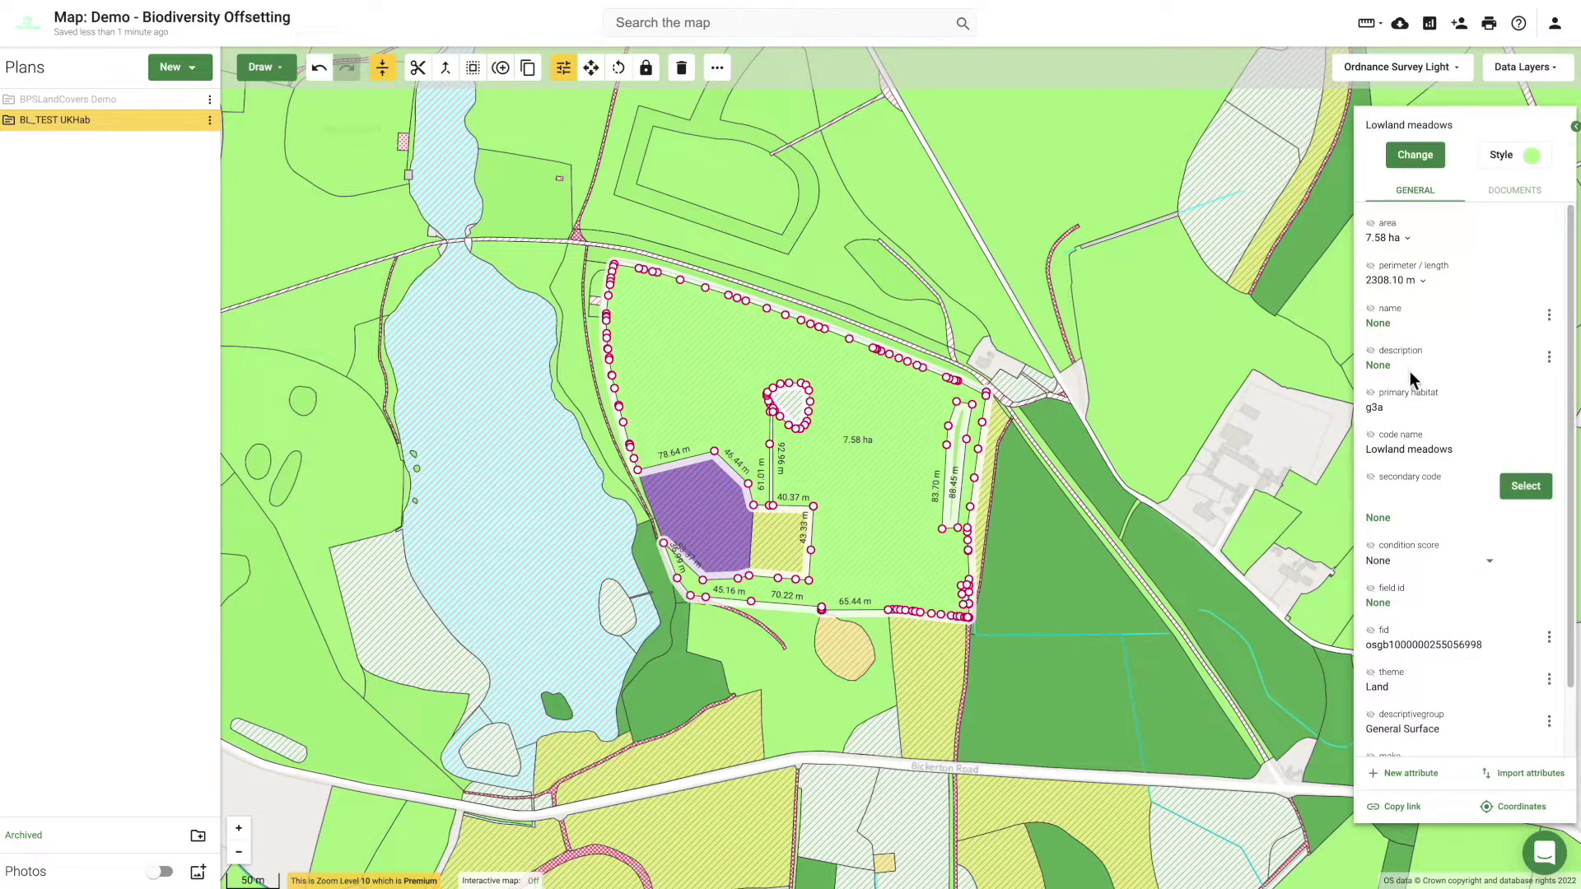
Step: Give the lowland meadow the secondary code 60: Sheep grazed and set its condition score to Good
{"action": "left_click", "coordinate": [1524, 486]}
{"action": "type", "text": "shee"}
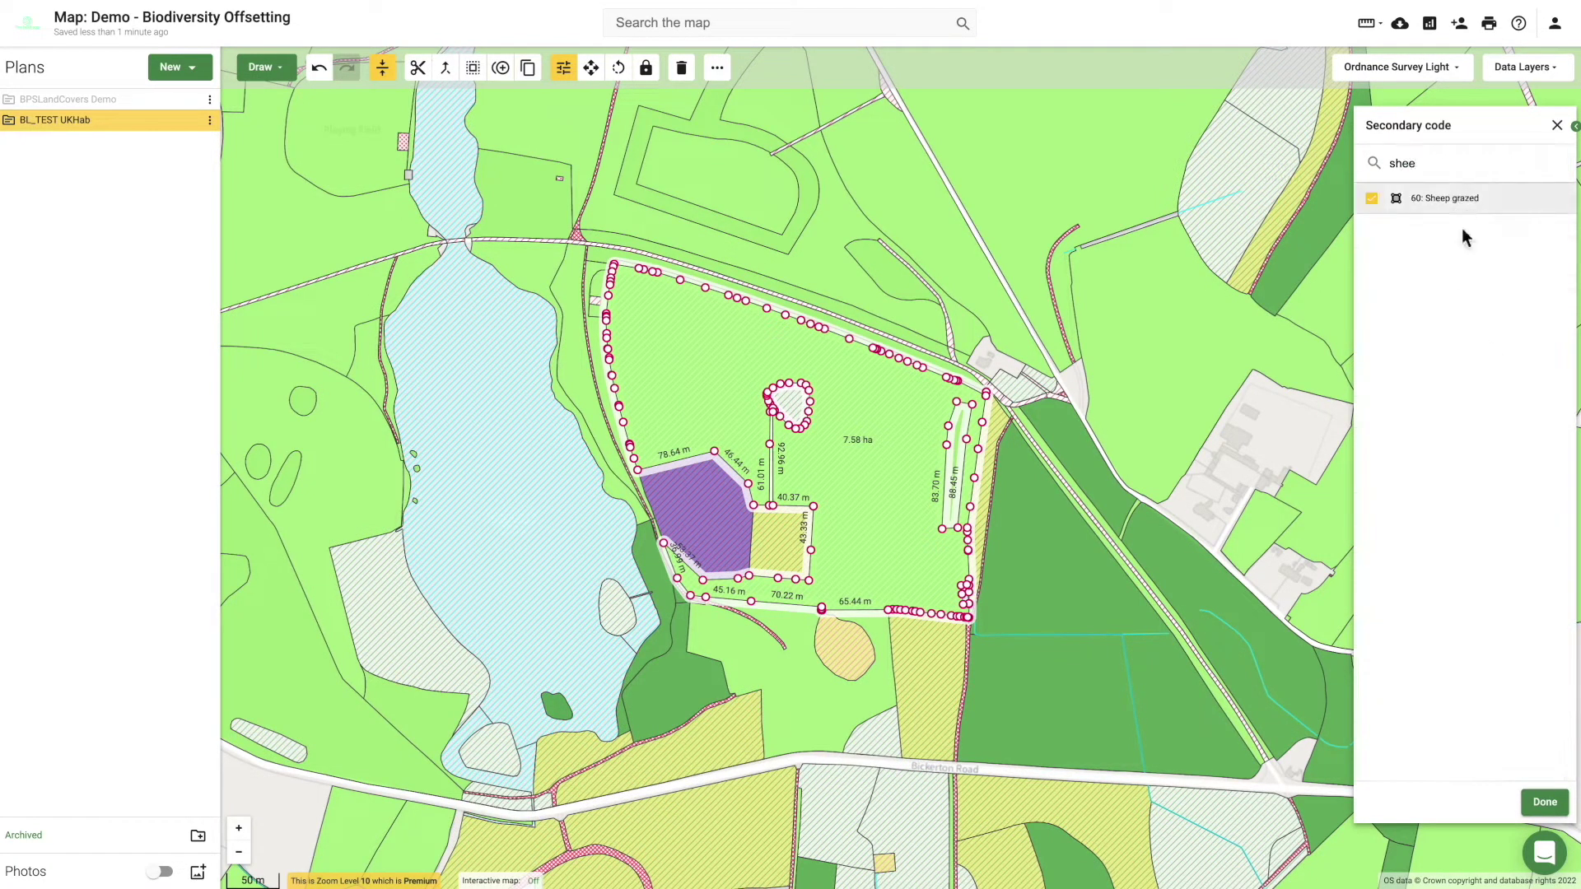
{"action": "left_click", "coordinate": [1544, 801]}
{"action": "left_click", "coordinate": [1446, 576]}
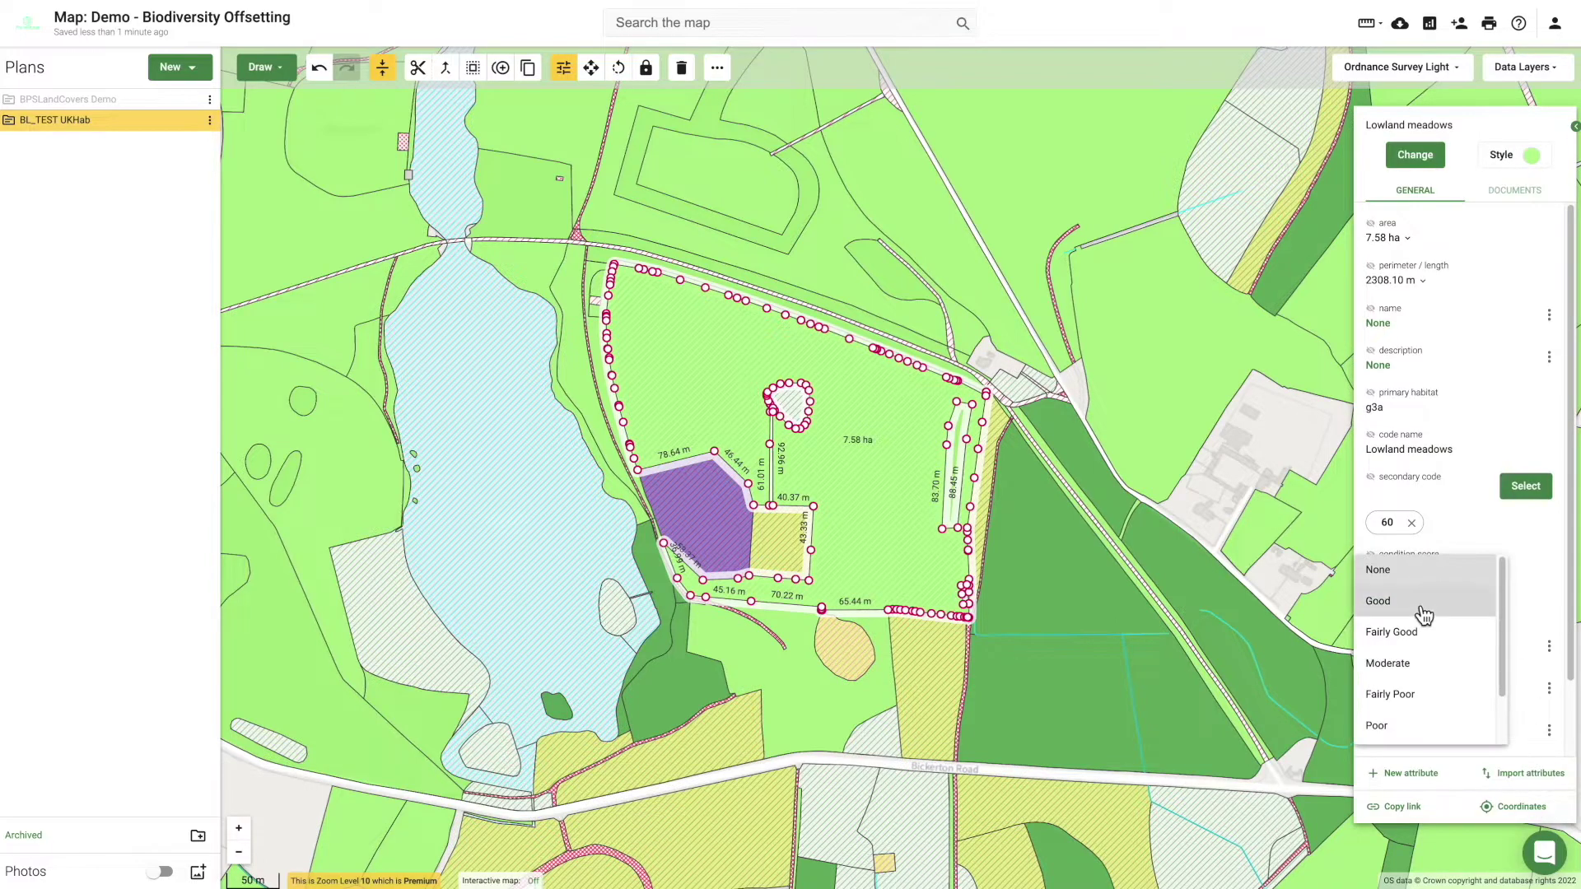
{"action": "left_click", "coordinate": [1426, 615]}
Step: Select the woodland features around The Old Hall together and reclassify them with a w1 woodland habitat
{"action": "left_click", "coordinate": [904, 453]}
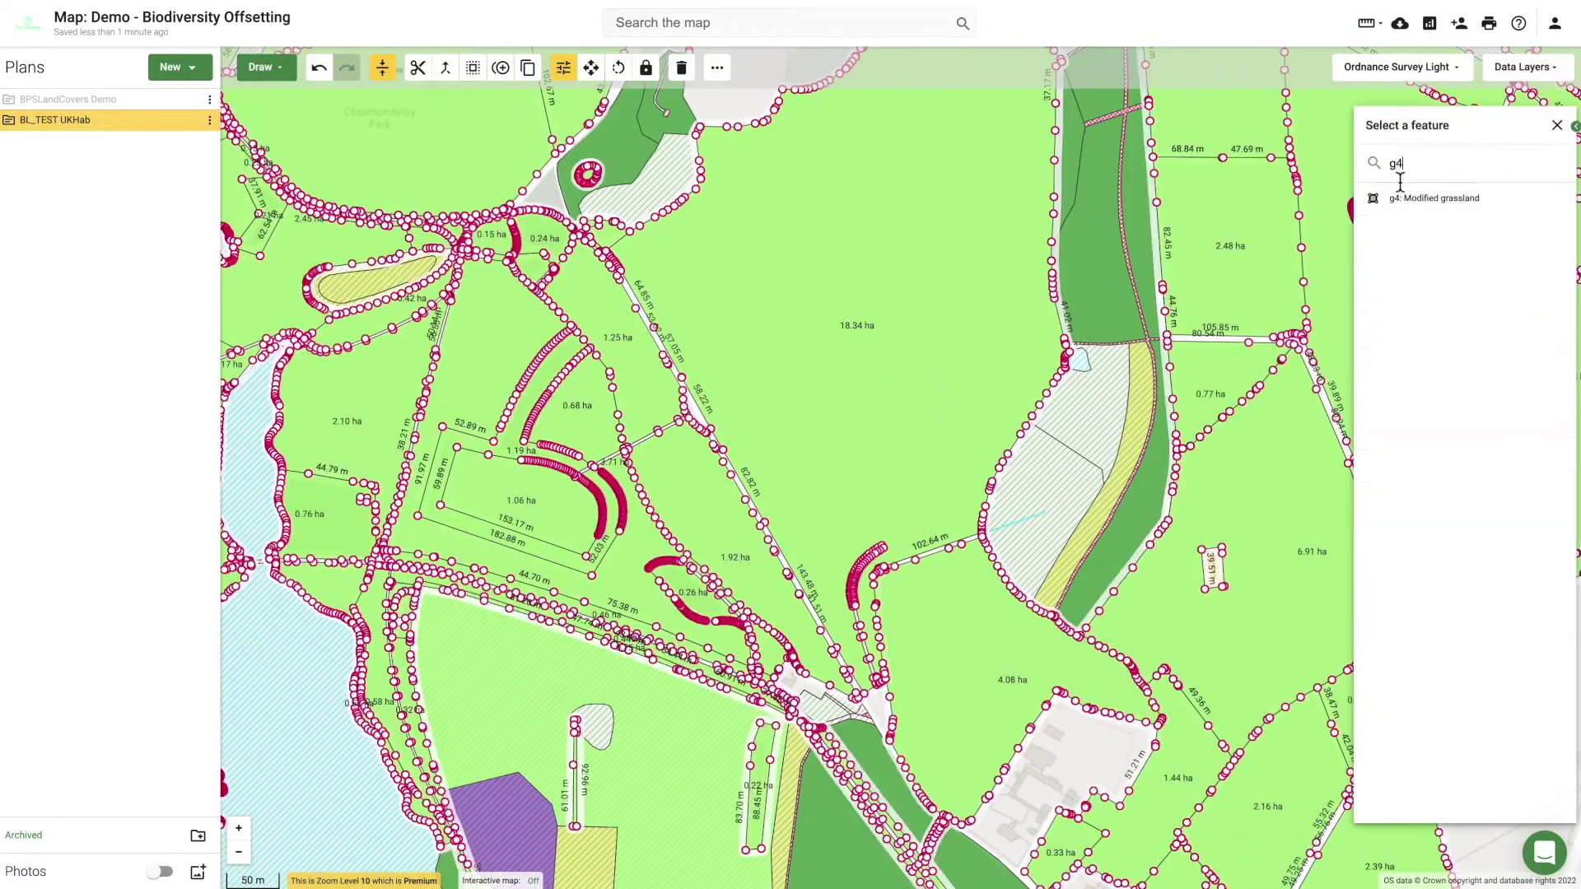
{"action": "left_click", "coordinate": [1398, 197]}
{"action": "left_click_drag", "start_coordinate": [876, 307], "coordinate": [626, 547]}
{"action": "left_click", "coordinate": [842, 520]}
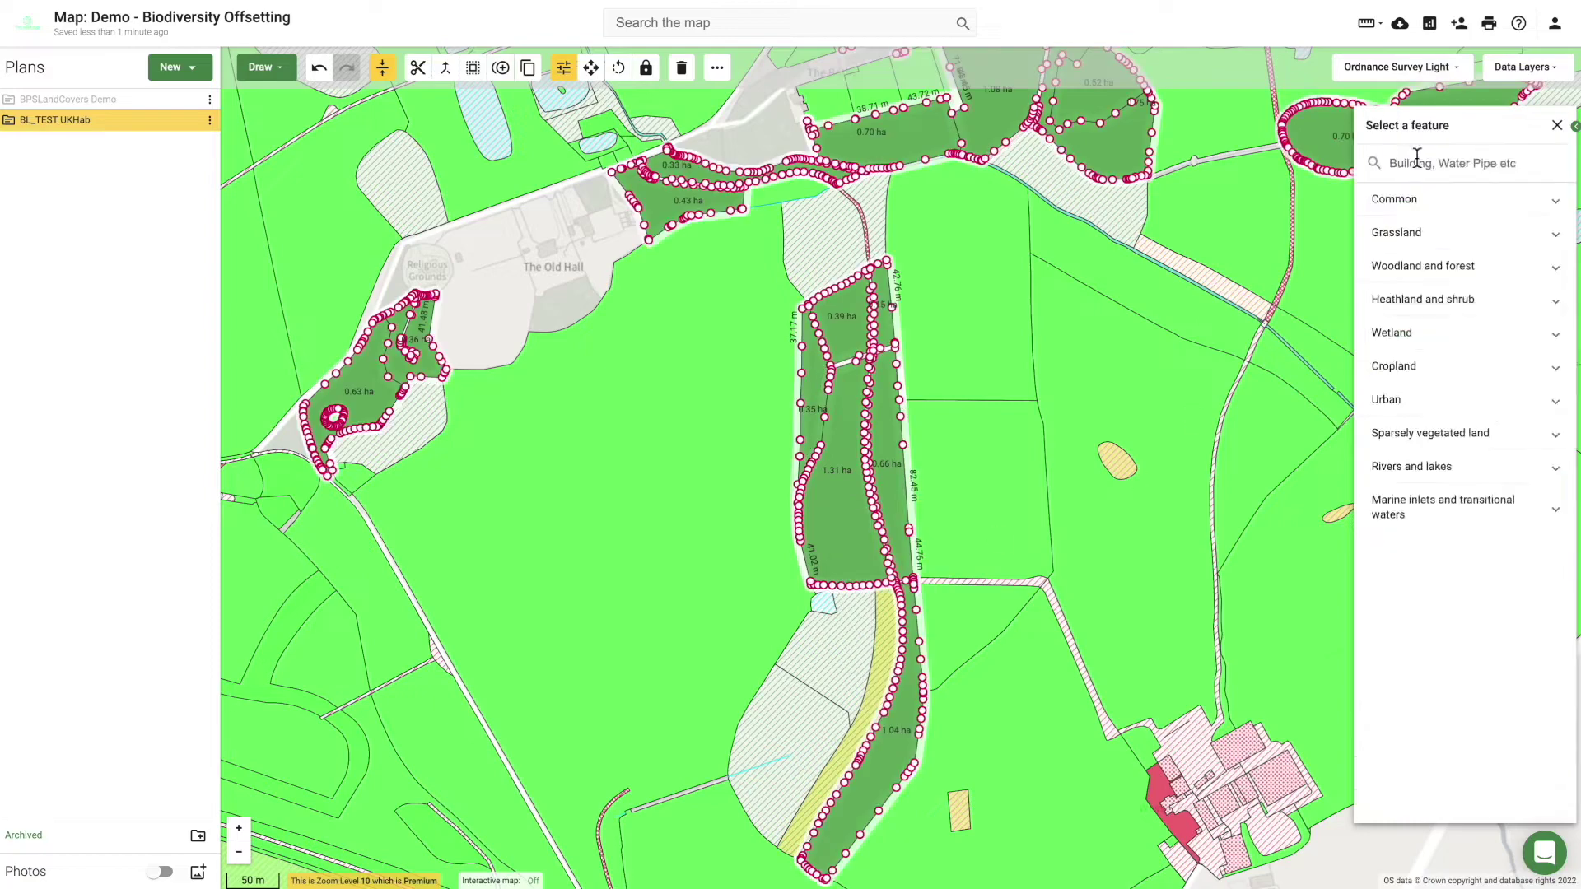
{"action": "type", "text": "w1"}
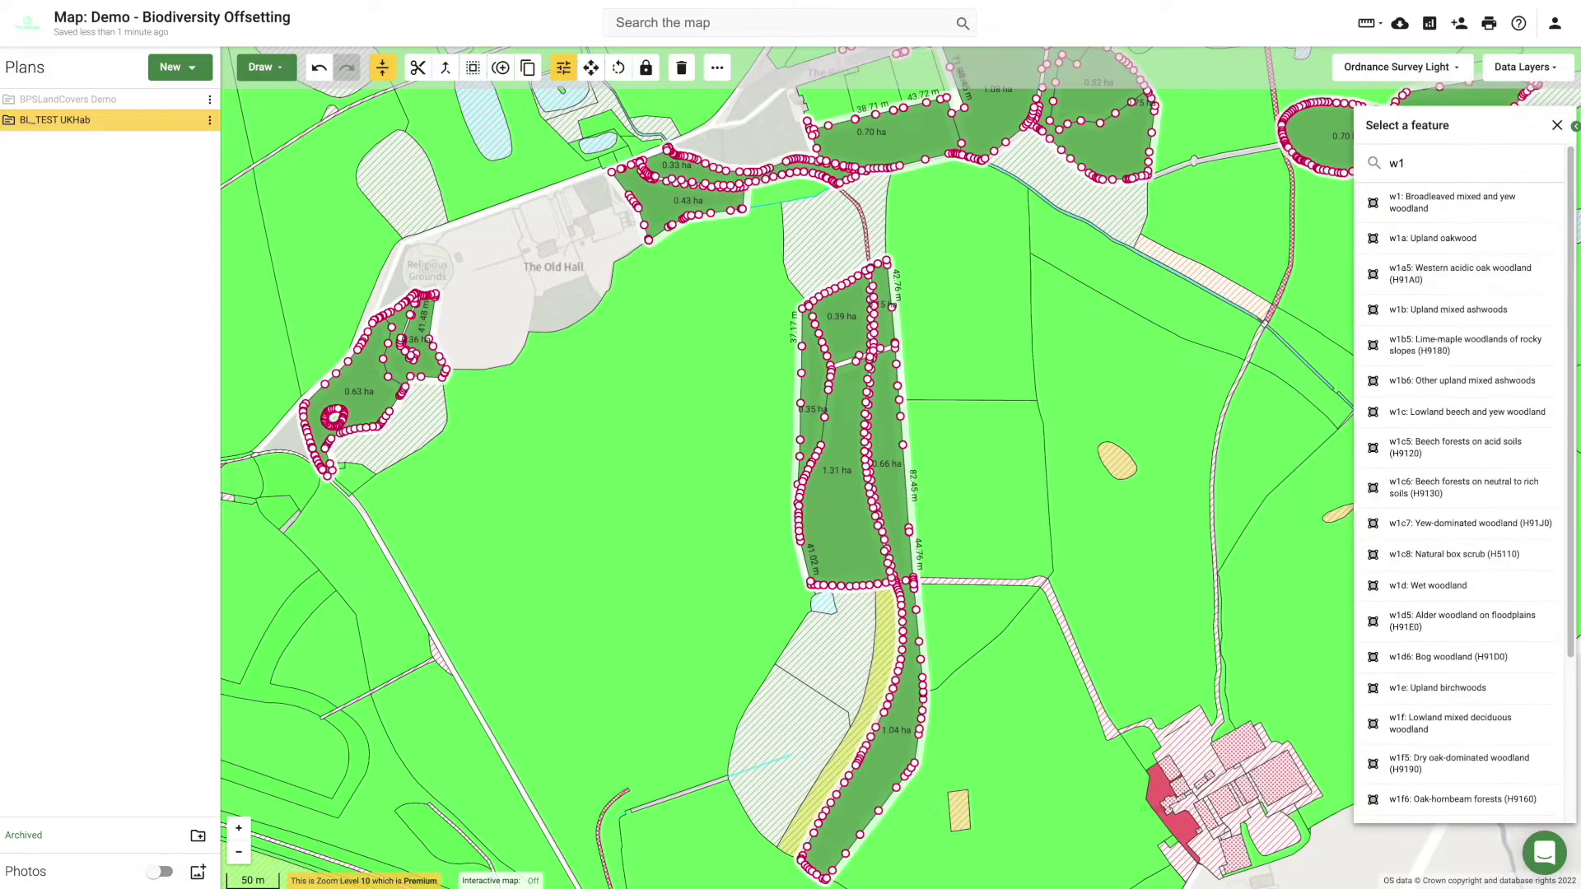
{"action": "left_click", "coordinate": [1432, 395]}
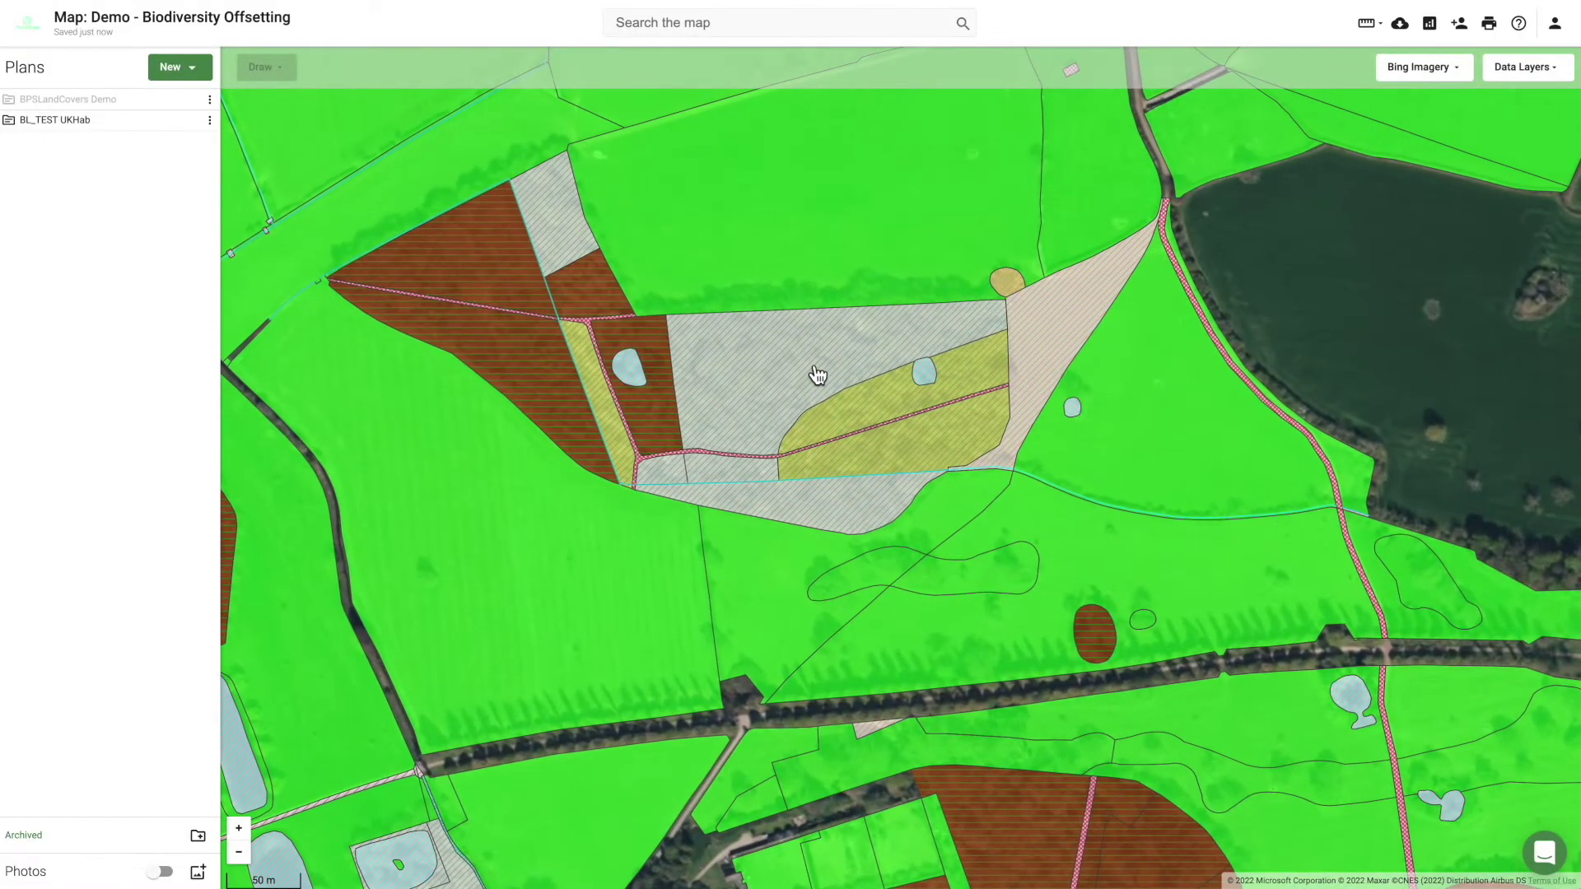
Step: Copy the modified grassland field north of the woodland into a new plan named Land Management Plan, of type Land Management Plan
{"action": "left_click", "coordinate": [818, 375]}
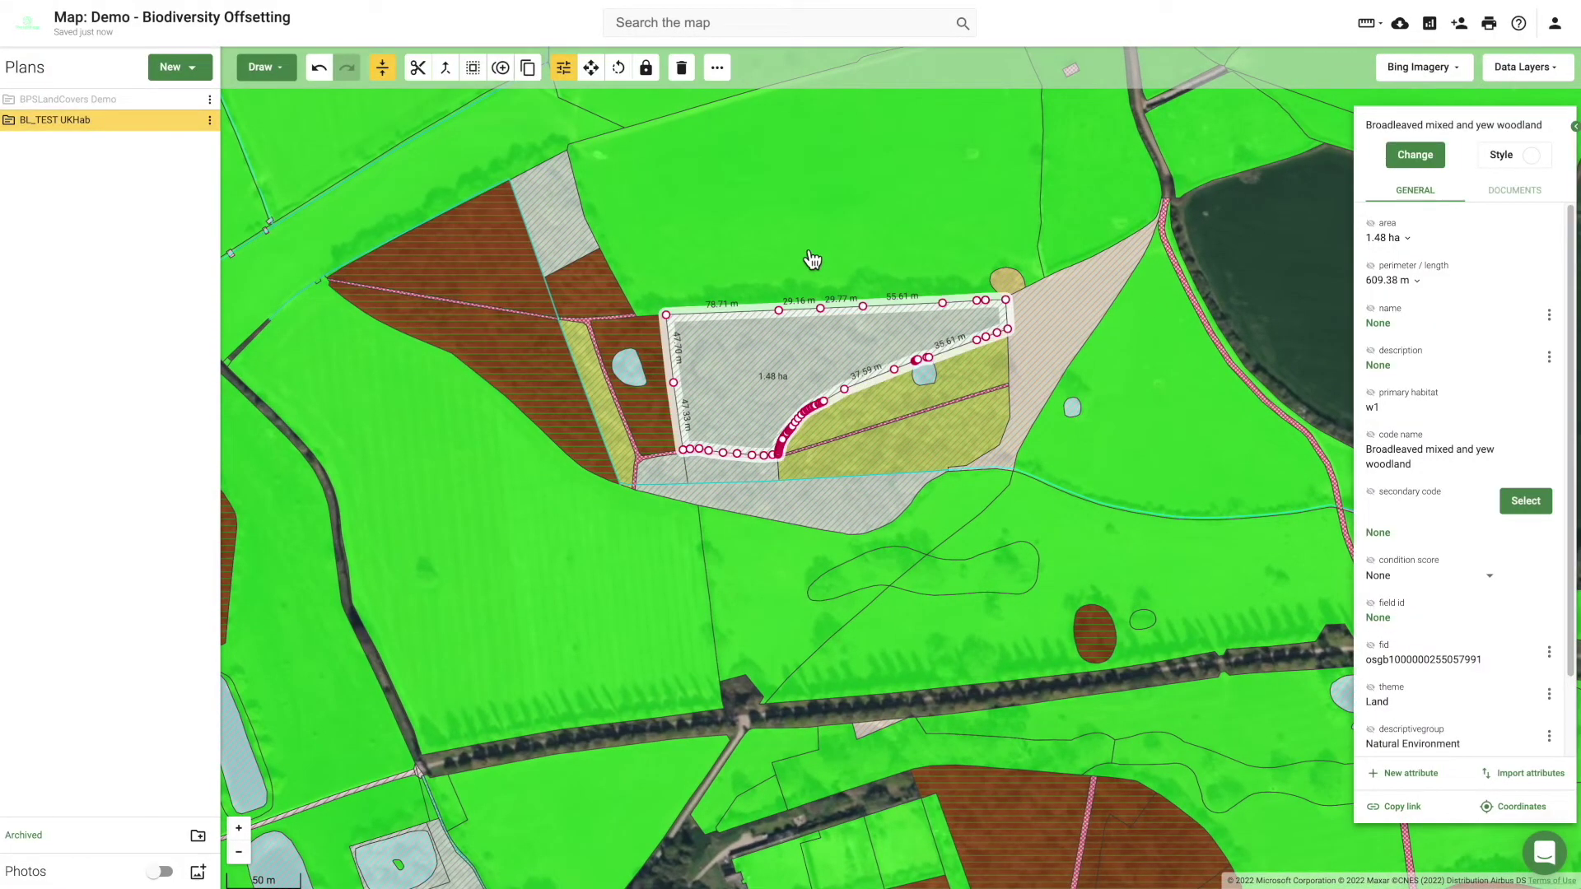
{"action": "left_click", "coordinate": [813, 261]}
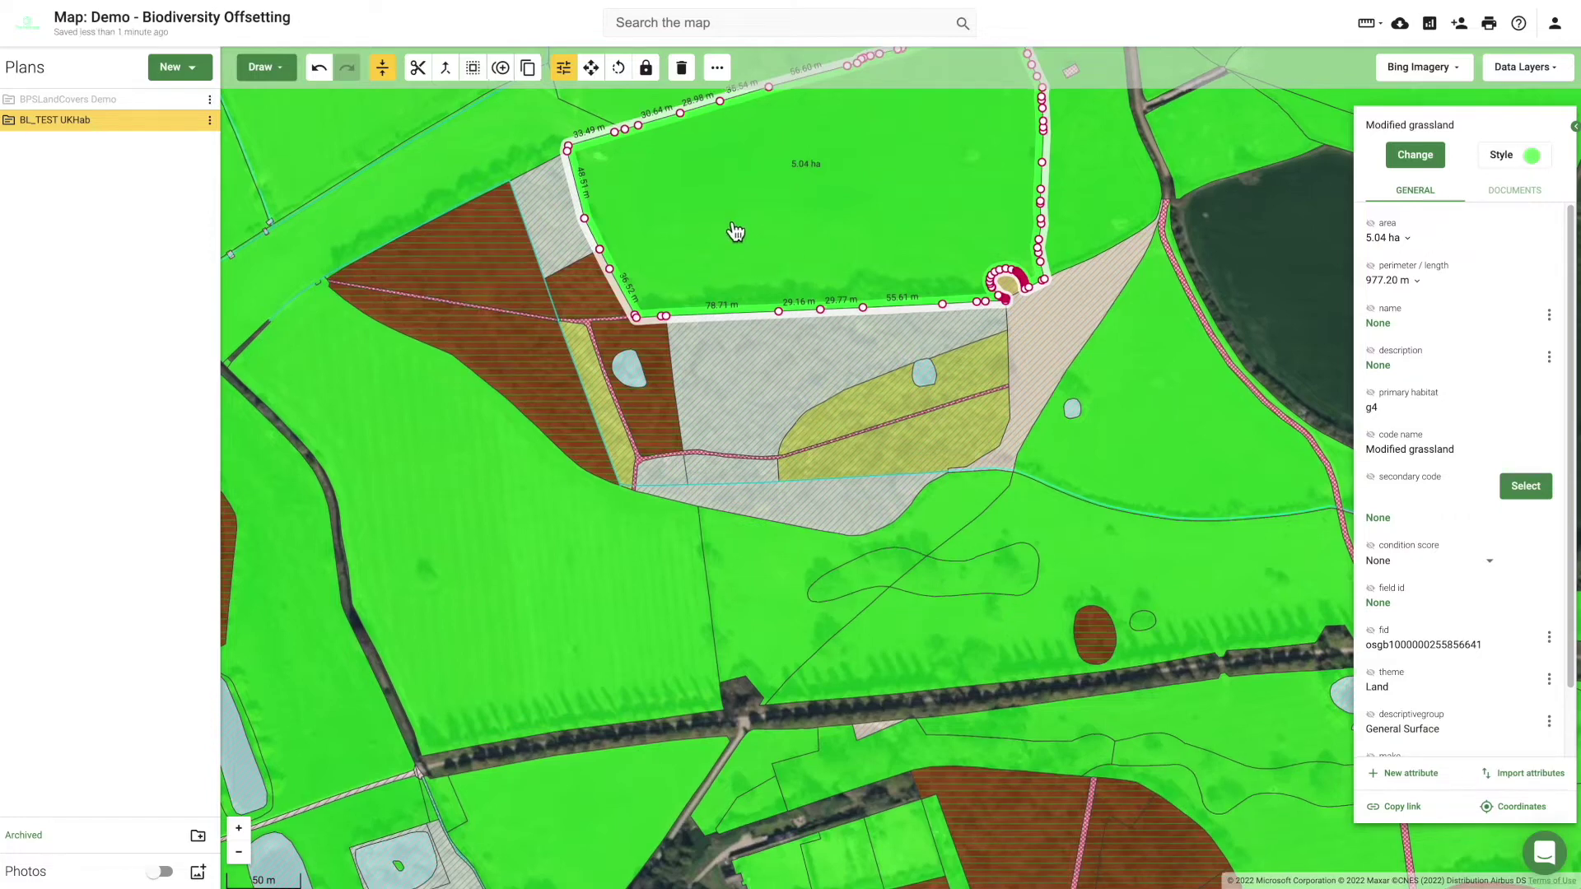
{"action": "left_click_drag", "start_coordinate": [736, 223], "coordinate": [683, 432]}
{"action": "right_click", "coordinate": [690, 420]}
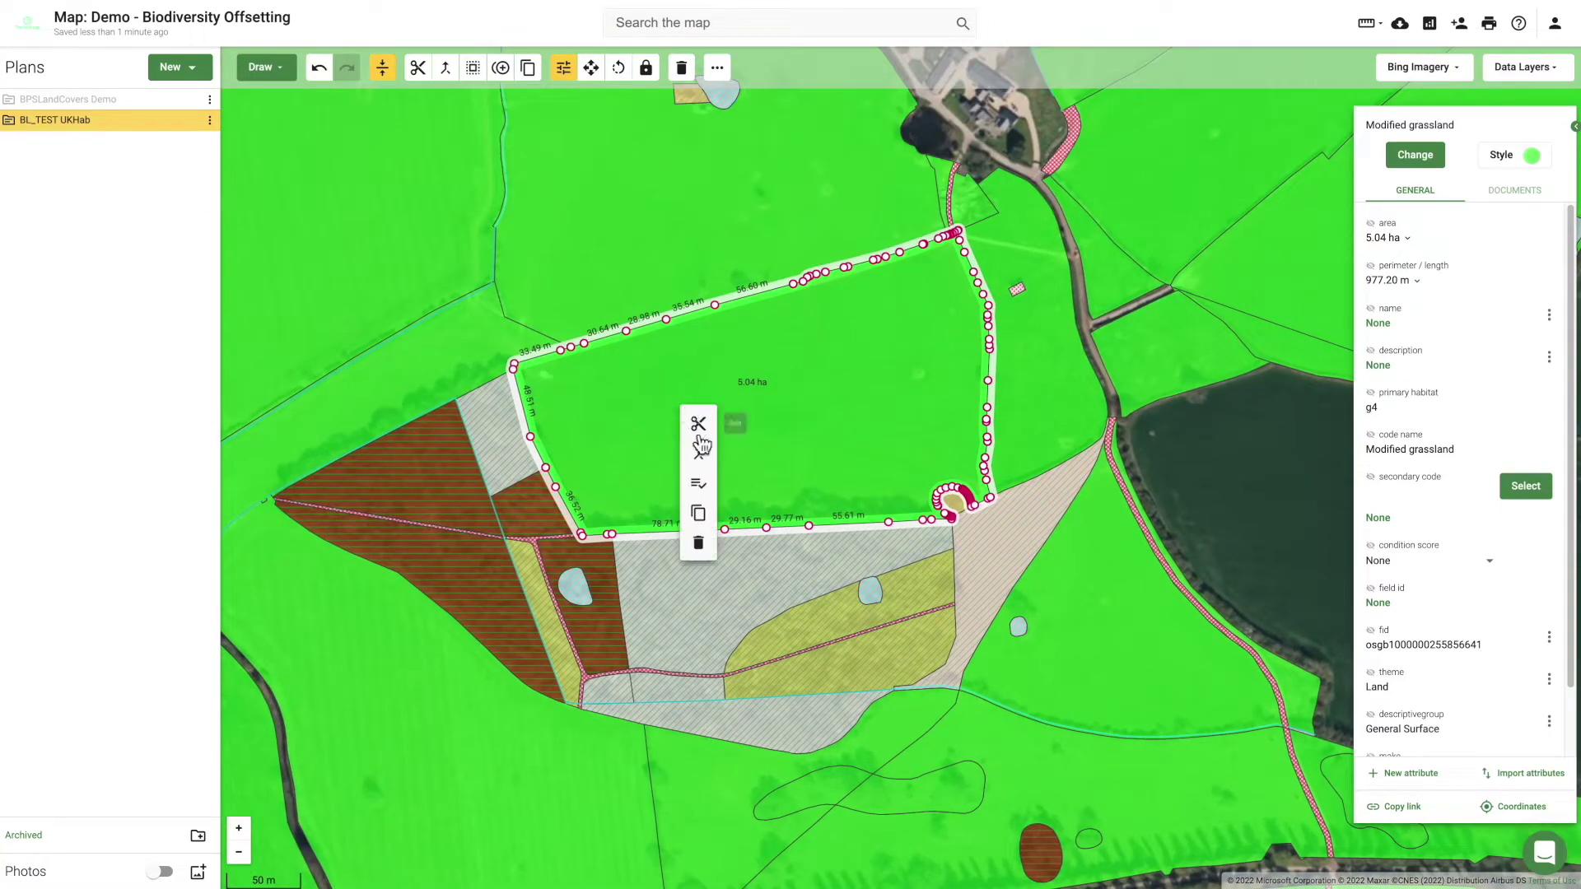
{"action": "left_click", "coordinate": [698, 513]}
{"action": "left_click", "coordinate": [697, 476]}
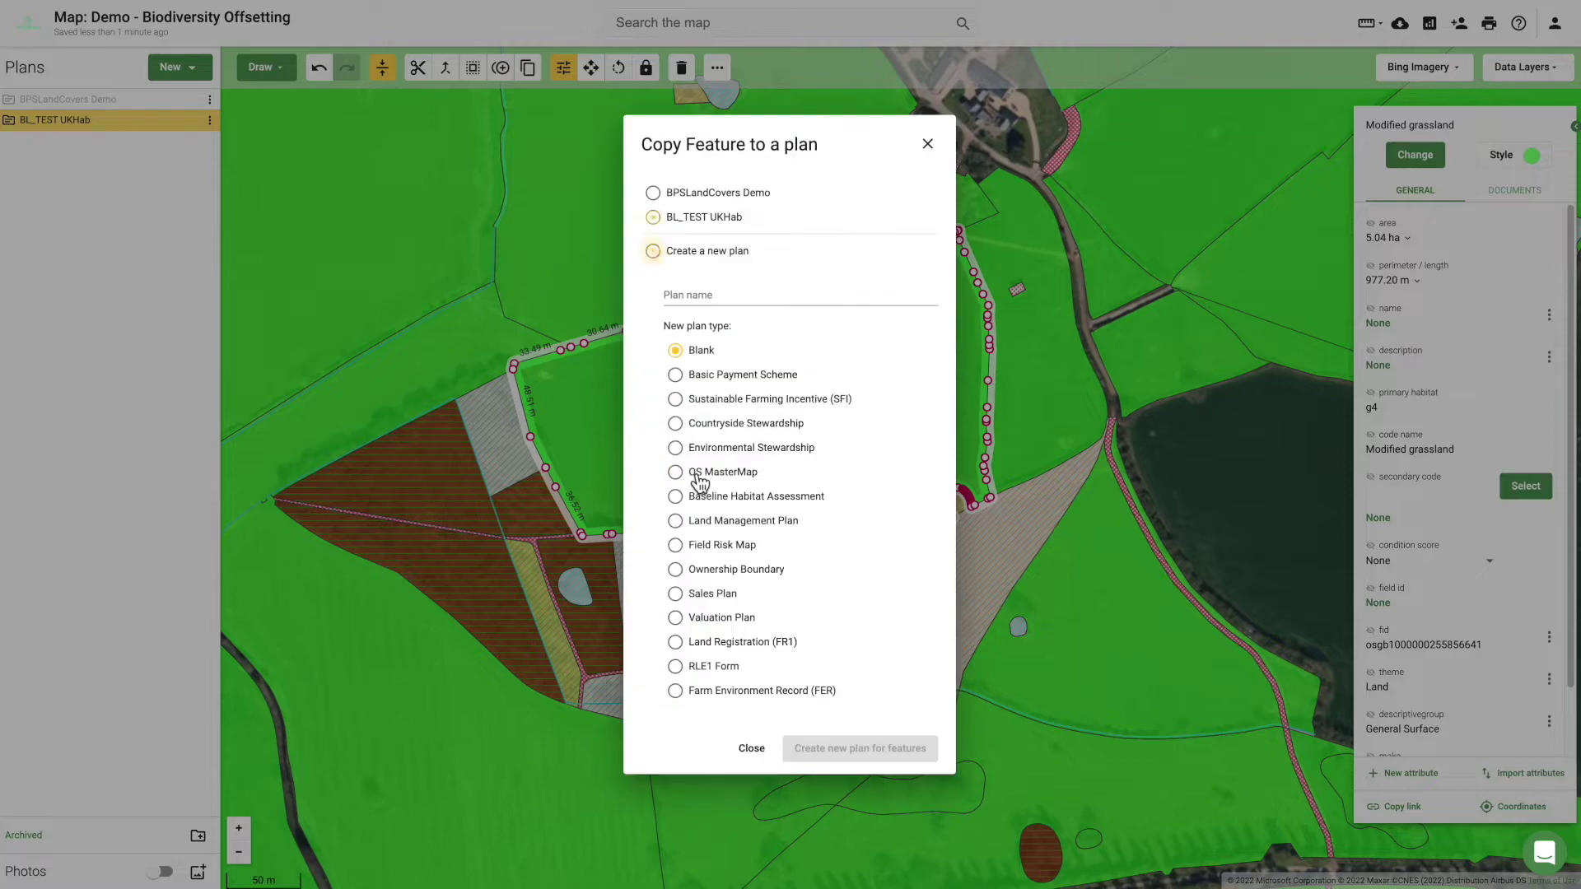
{"action": "left_click", "coordinate": [714, 298]}
{"action": "type", "text": "Land Man"}
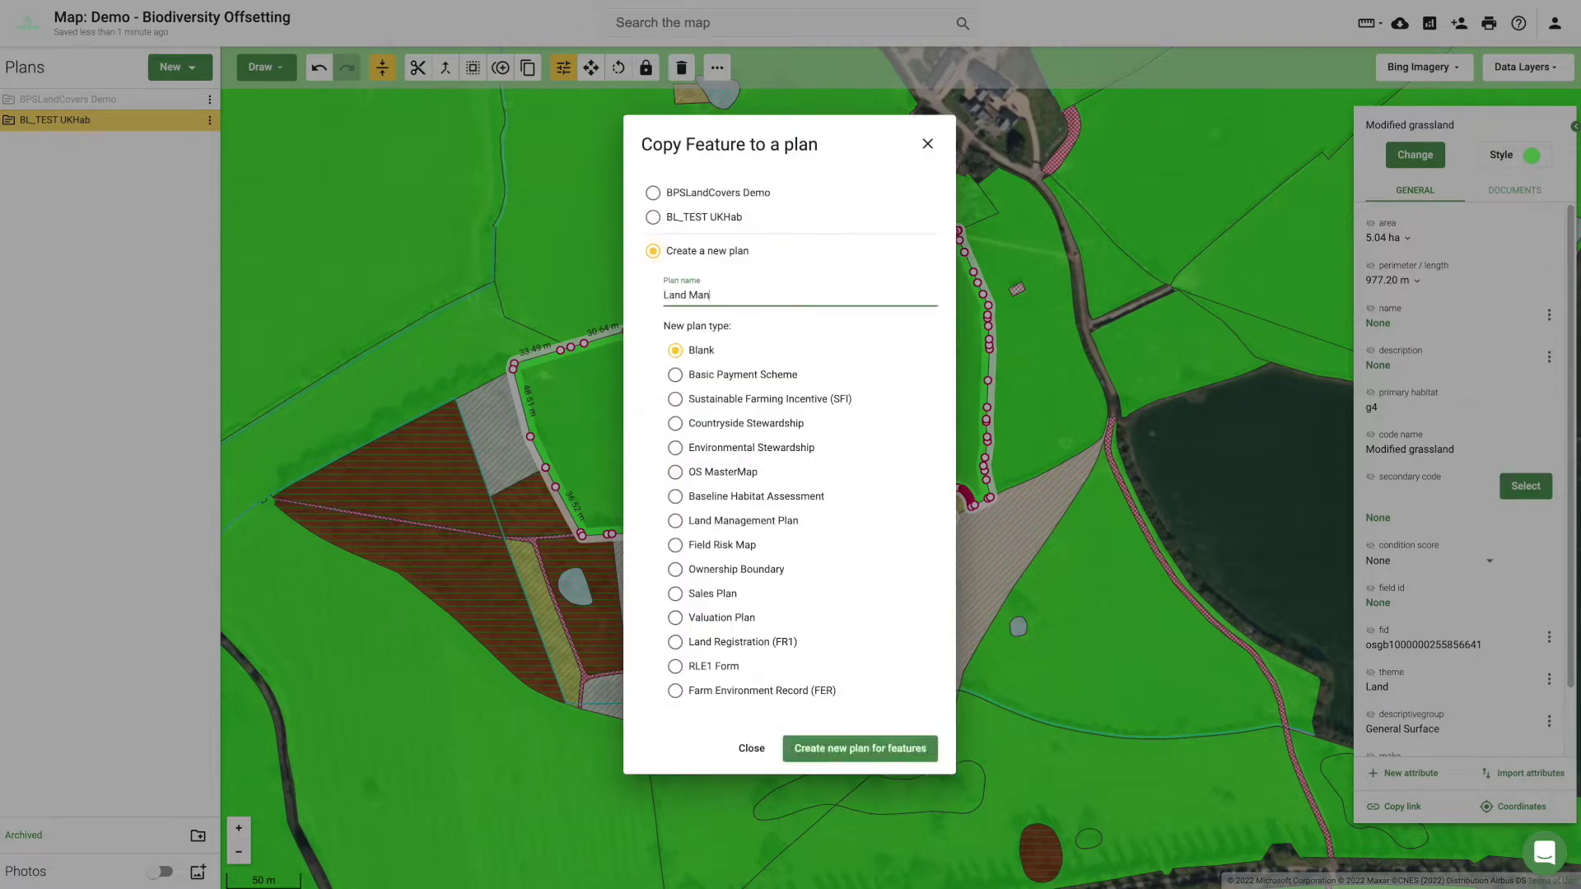
{"action": "type", "text": "agement Plan"}
{"action": "left_click", "coordinate": [710, 527]}
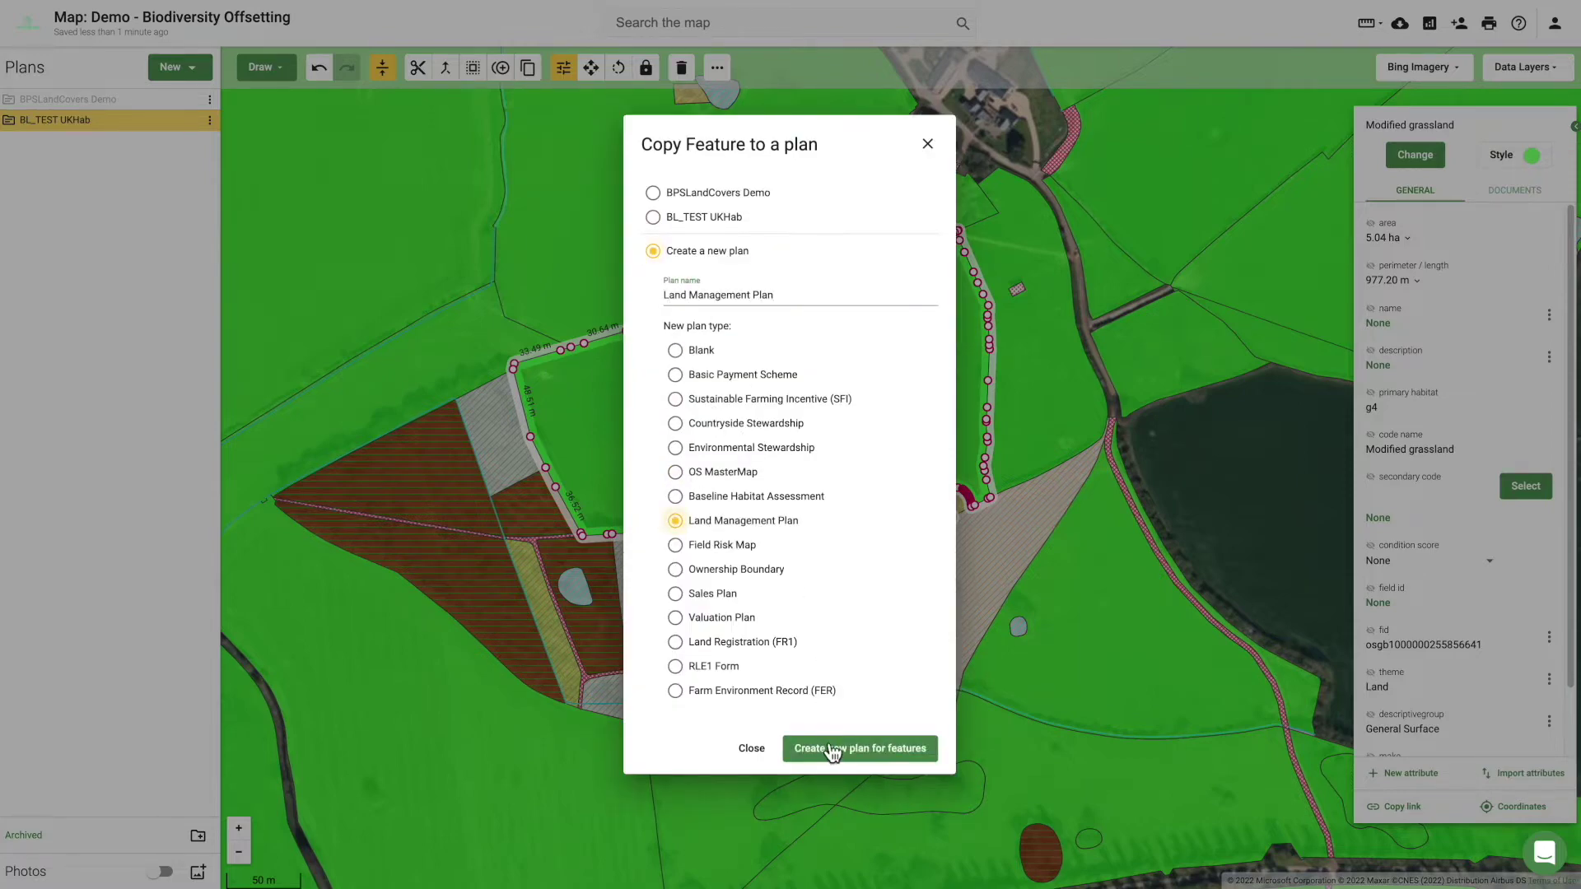
{"action": "left_click", "coordinate": [832, 749]}
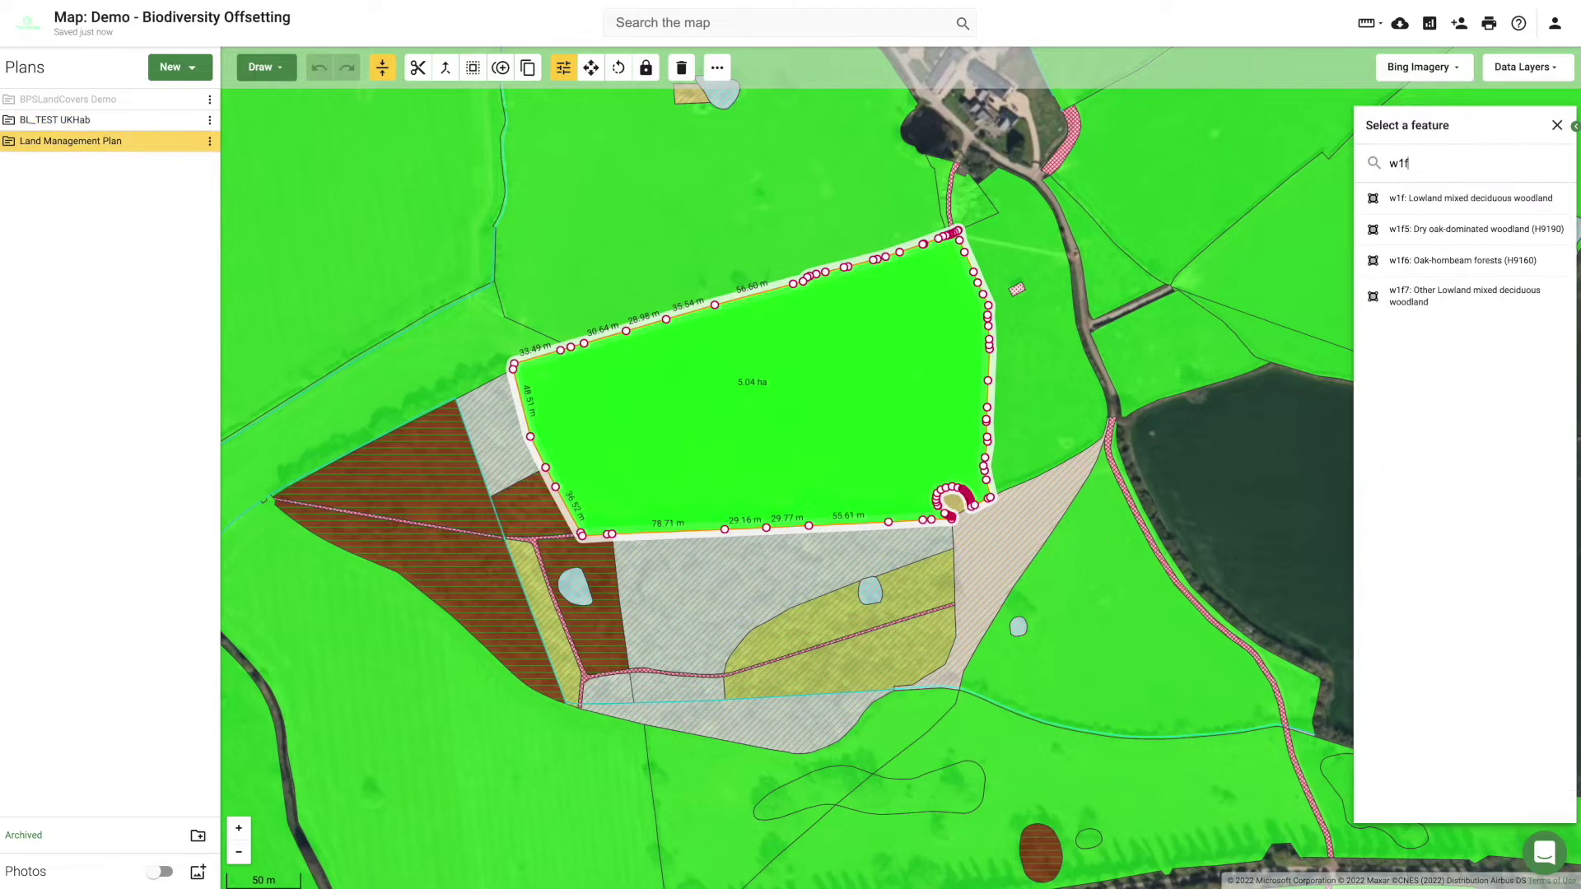
Step: Cut the copied field in two along a wavy line across its middle and delete the northern part
{"action": "left_click_drag", "start_coordinate": [547, 481], "coordinate": [975, 408]}
{"action": "left_click", "coordinate": [914, 373]}
{"action": "key", "text": "Delete"}
Step: Name the remaining southern part of the field "New woodland"
{"action": "left_click", "coordinate": [818, 505]}
{"action": "left_click", "coordinate": [1549, 357]}
{"action": "left_click", "coordinate": [1509, 394]}
{"action": "type", "text": "New woodland"}
{"action": "left_click", "coordinate": [1507, 428]}
Step: Hide BL_TEST UKHab and draw two rounded areas, about 0.05 and 0.06 ha, north of the new woodland in the Land Management Plan
{"action": "left_click", "coordinate": [54, 119]}
{"action": "key", "text": "Escape"}
{"action": "left_click", "coordinate": [106, 145]}
{"action": "left_click", "coordinate": [107, 145]}
{"action": "left_click", "coordinate": [265, 67]}
{"action": "left_click", "coordinate": [290, 168]}
{"action": "left_click_drag", "start_coordinate": [546, 418], "coordinate": [546, 419]}
{"action": "mouse_move", "coordinate": [645, 415]}
{"action": "left_mouse_down"}
{"action": "mouse_move", "coordinate": [665, 411]}
{"action": "mouse_move", "coordinate": [644, 416]}
{"action": "left_mouse_up"}
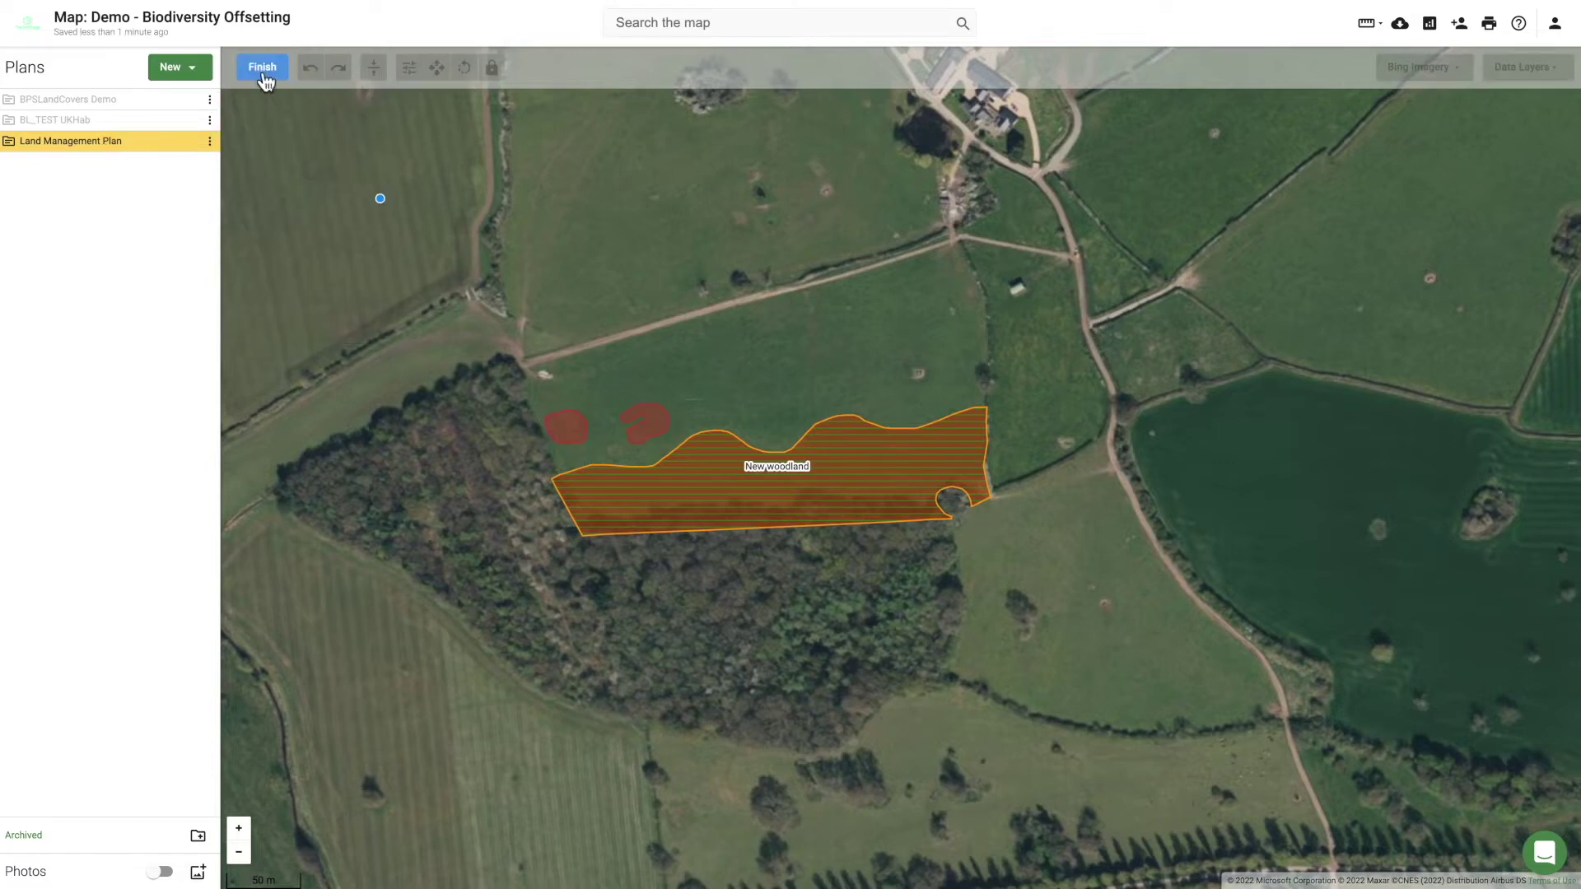
{"action": "left_click", "coordinate": [262, 73]}
Step: Change both drawn areas to the habitat r1d: Aquifer fed naturally fluctuating water bodies
{"action": "scroll", "coordinate": [602, 445], "scroll_direction": "up", "scroll_amount": 3}
{"action": "left_click", "coordinate": [1414, 156]}
{"action": "type", "text": "r1d"}
{"action": "left_click", "coordinate": [1441, 198]}
Step: Name both water bodies "New ponds" and show the name on the map
{"action": "left_click", "coordinate": [1561, 329]}
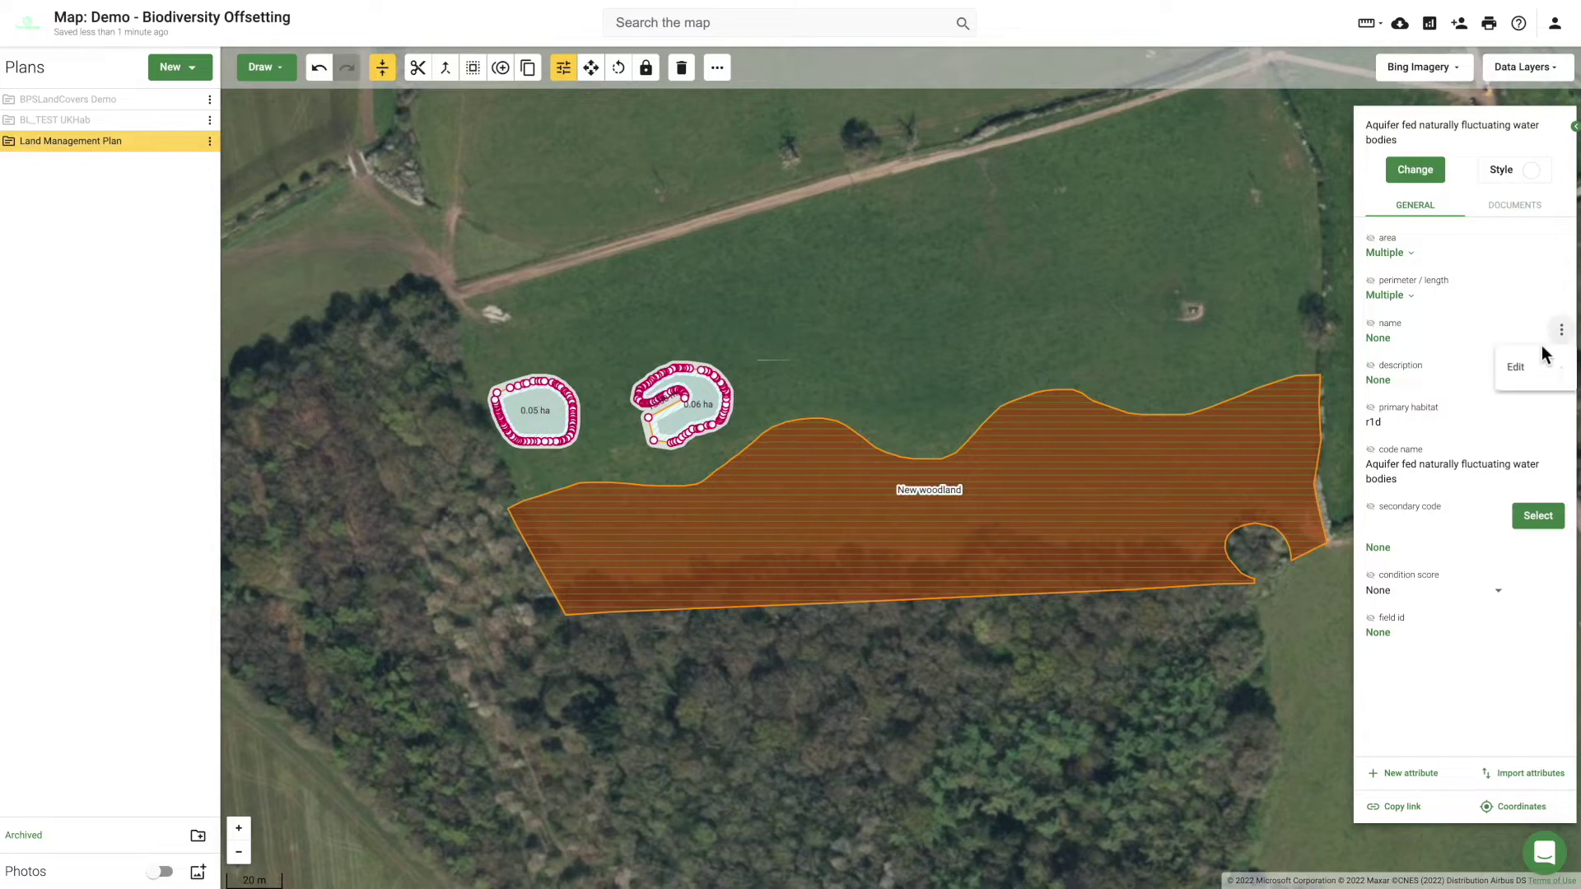
{"action": "left_click", "coordinate": [1517, 363]}
{"action": "type", "text": "New ponds"}
{"action": "left_click", "coordinate": [1519, 401]}
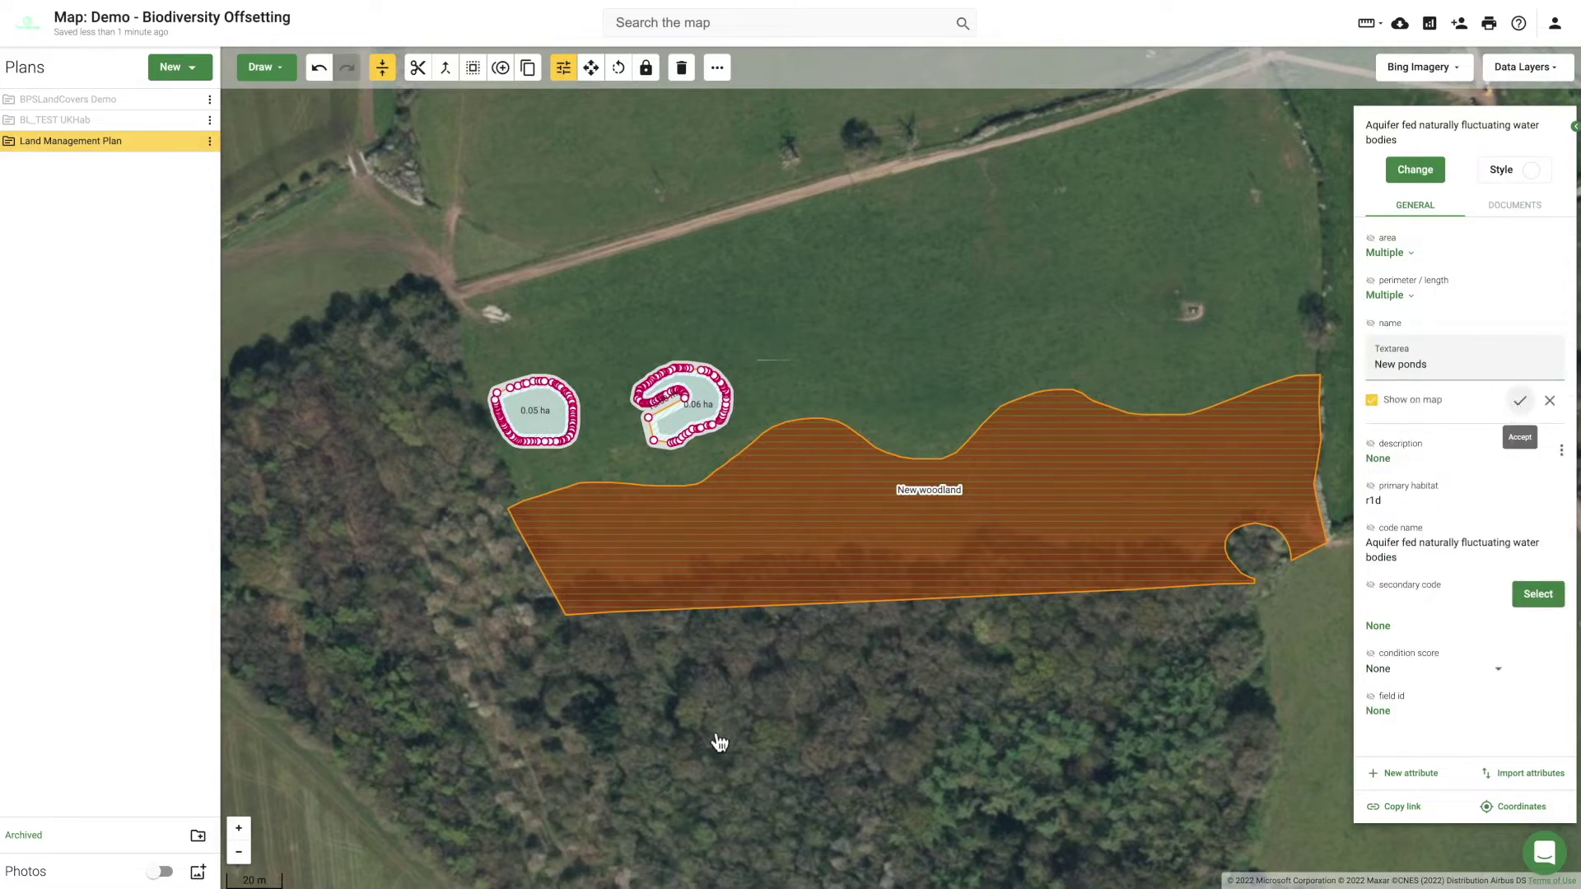
Step: Add the EWCO (England Woodland Creation Offer) Checker dataset to the map
{"action": "left_click", "coordinate": [55, 119]}
{"action": "left_click", "coordinate": [179, 67]}
{"action": "left_click", "coordinate": [179, 175]}
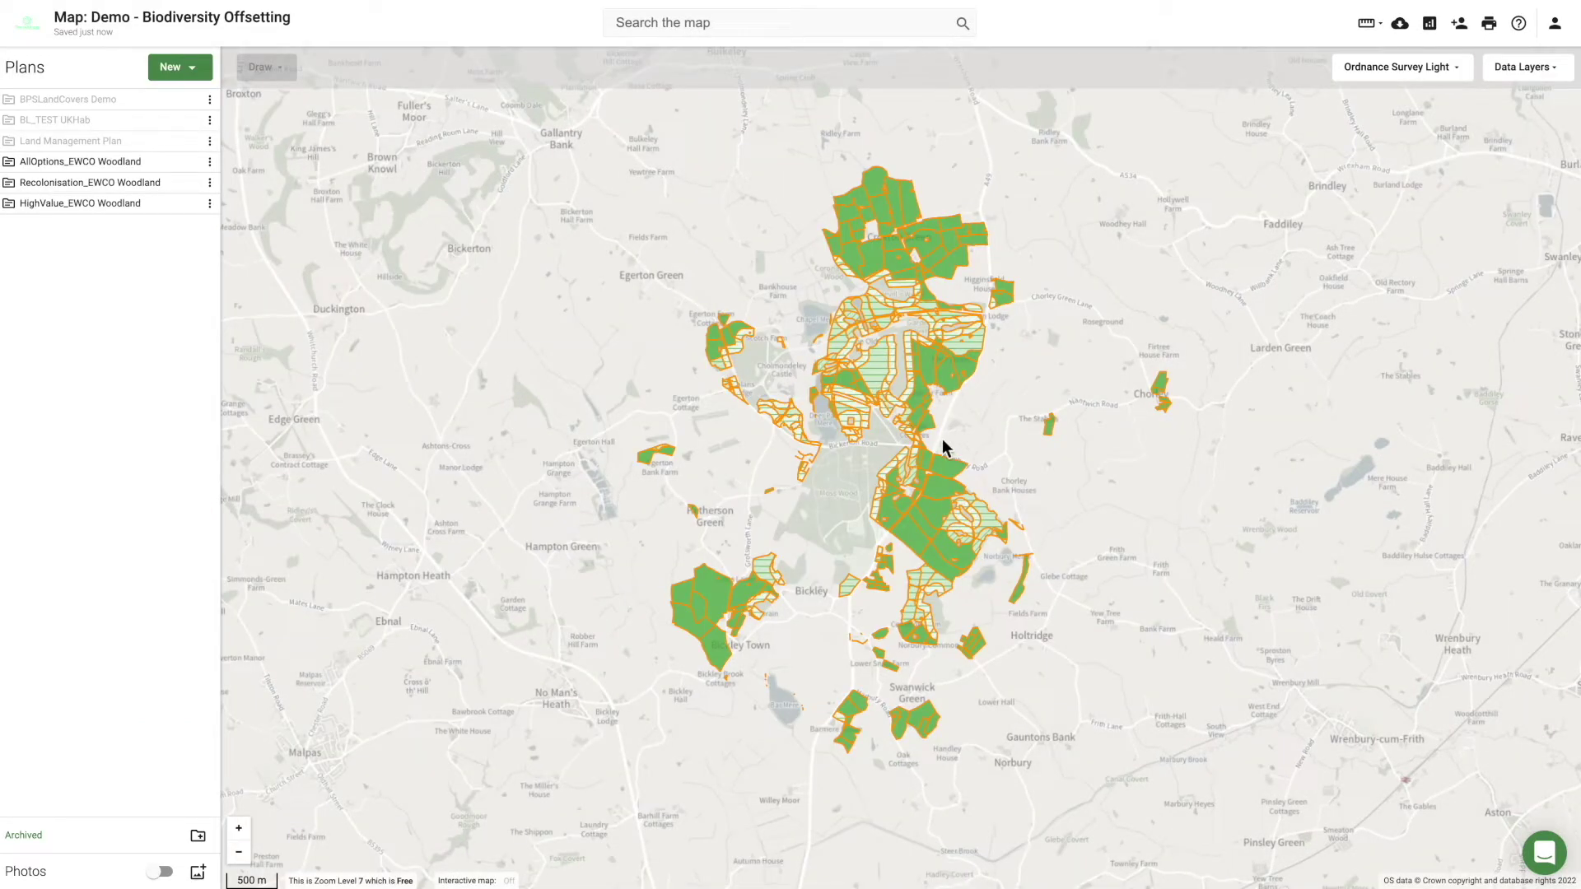
Step: Compare the EWCO woodland options by switching the visibility of the HighValue_EWCO Woodland and Recolonisation_EWCO Woodland plans
{"action": "scroll", "coordinate": [956, 432], "scroll_direction": "up", "scroll_amount": 5}
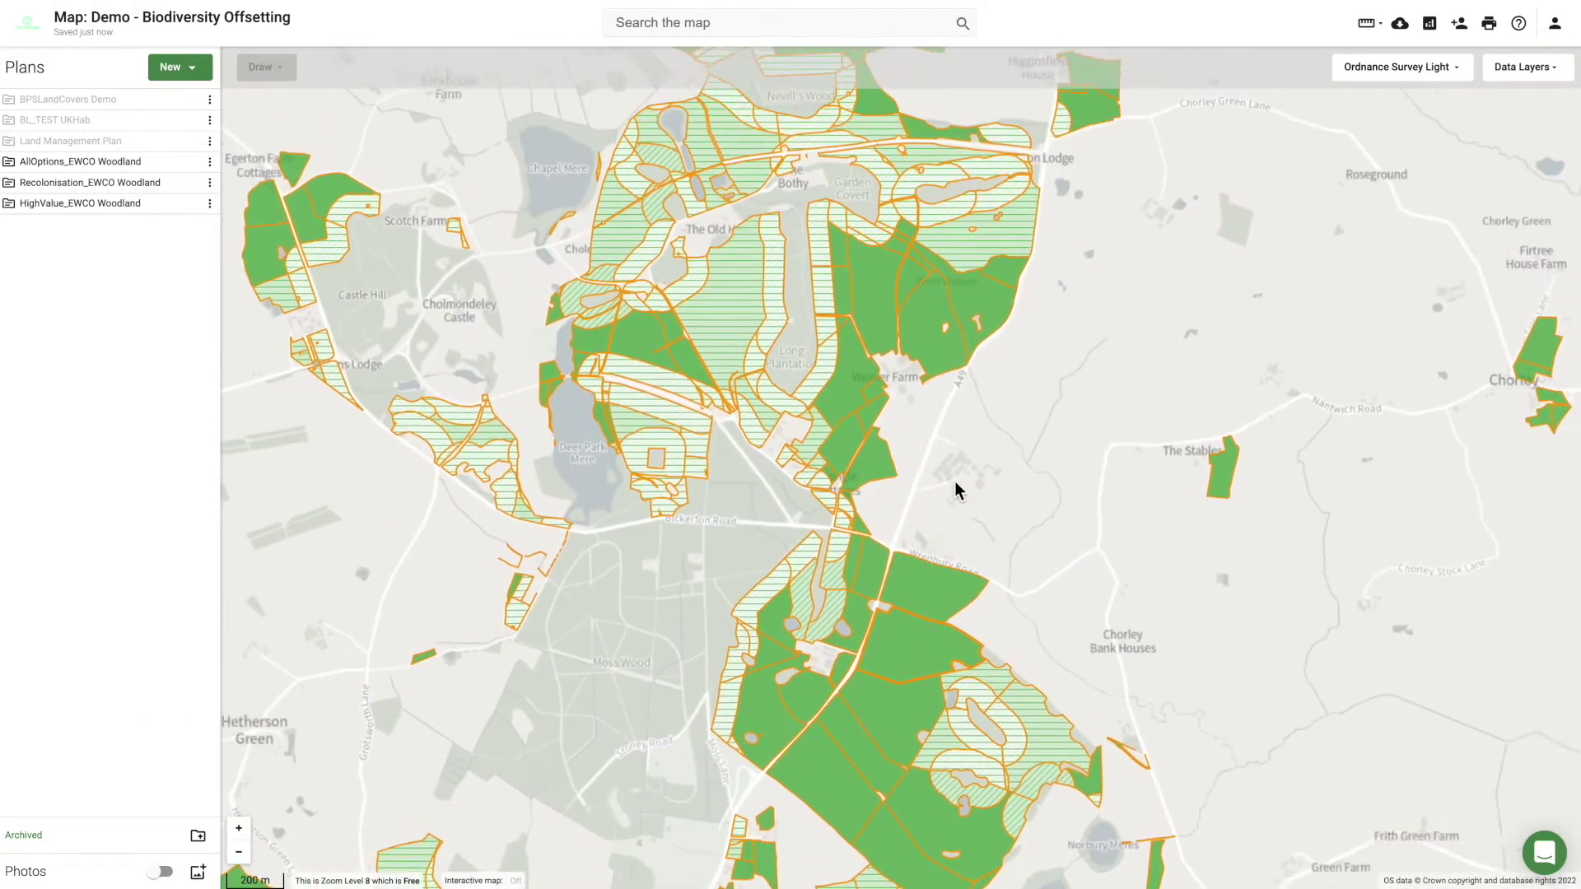
{"action": "left_click_drag", "start_coordinate": [955, 480], "coordinate": [950, 543]}
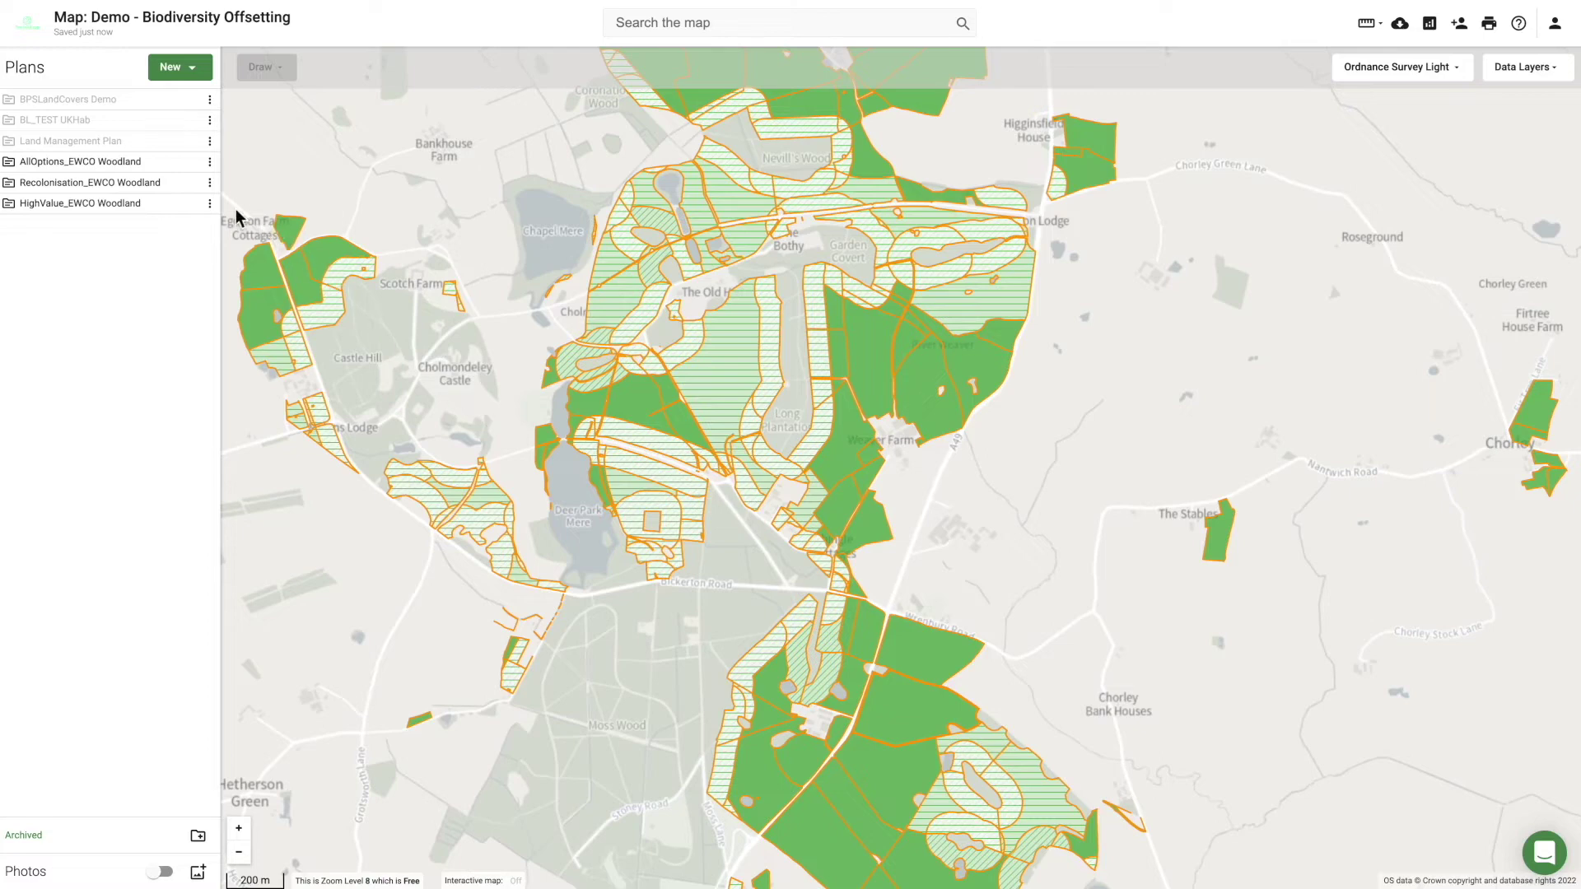
{"action": "left_click", "coordinate": [191, 204]}
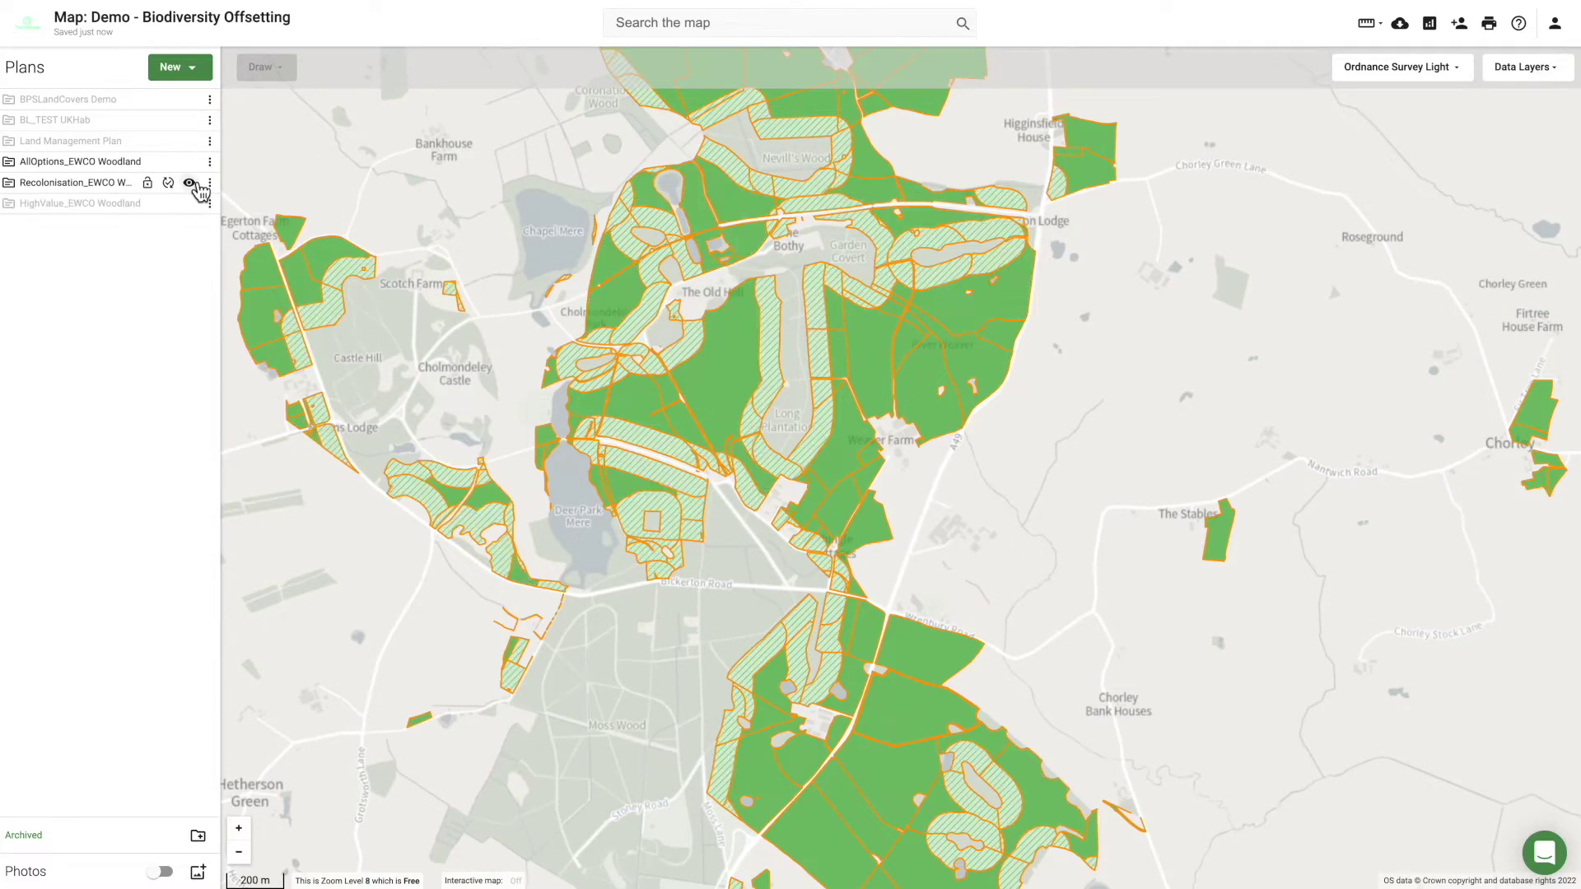
{"action": "left_click", "coordinate": [191, 183]}
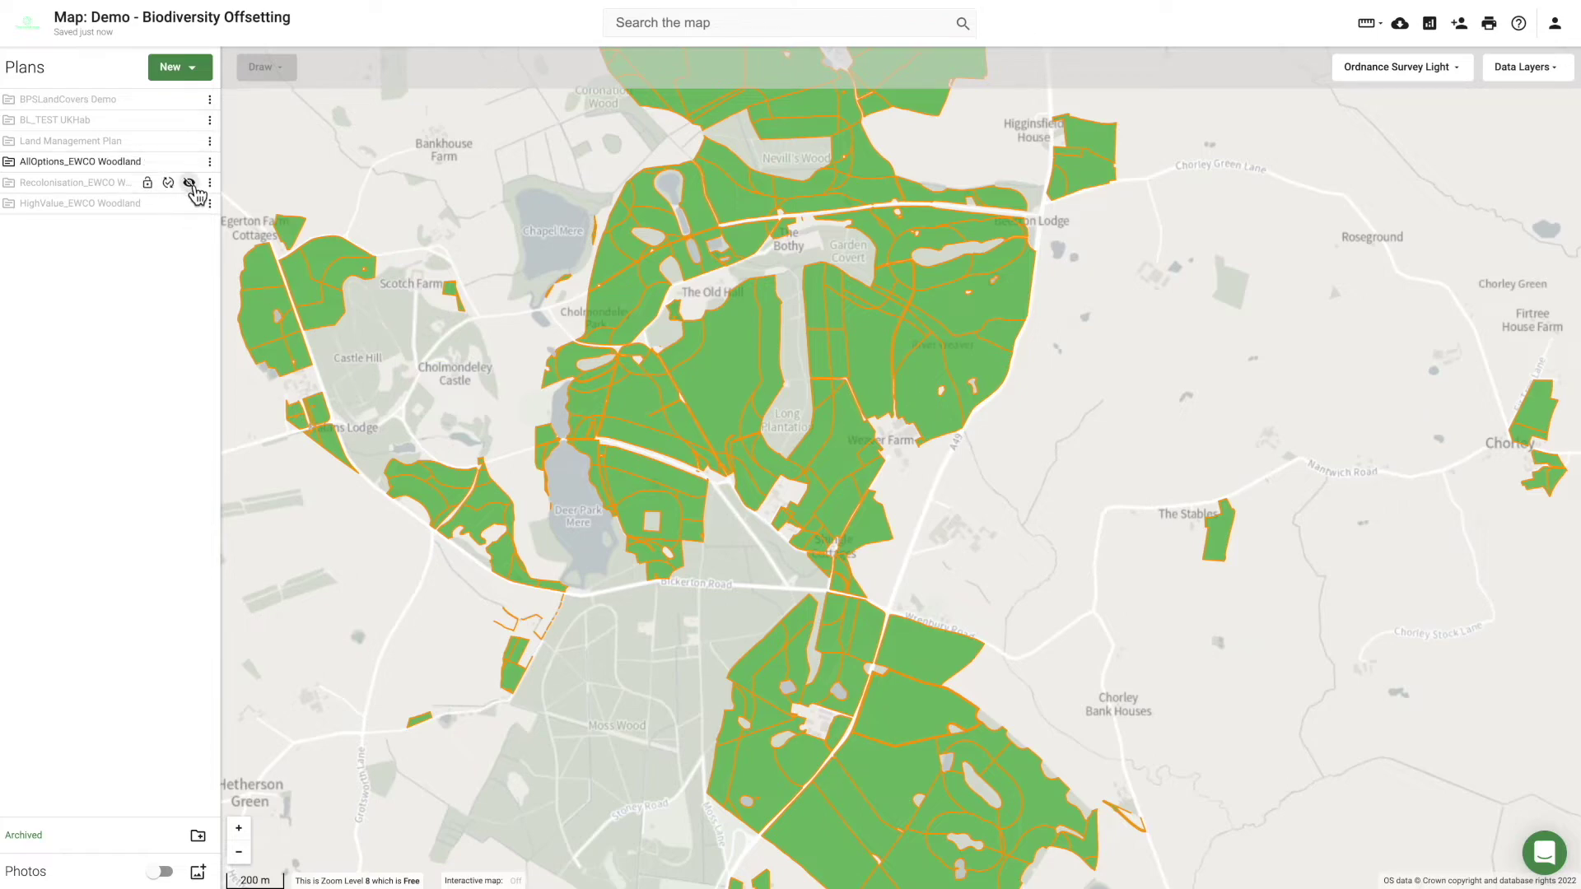
{"action": "left_click", "coordinate": [190, 183]}
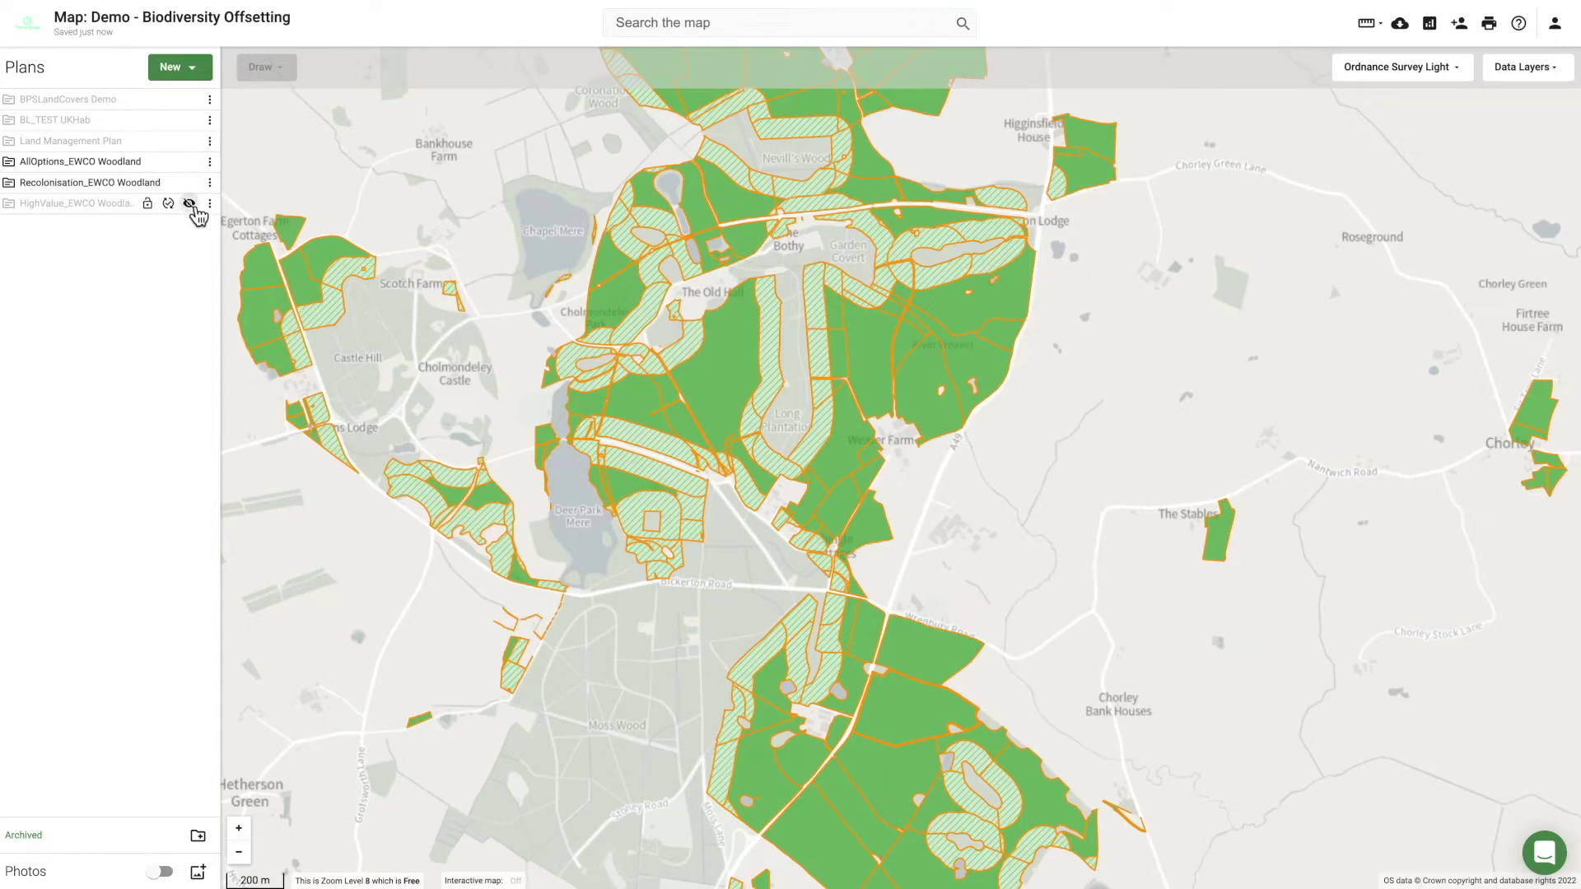
{"action": "left_click", "coordinate": [191, 204]}
{"action": "left_click", "coordinate": [196, 187]}
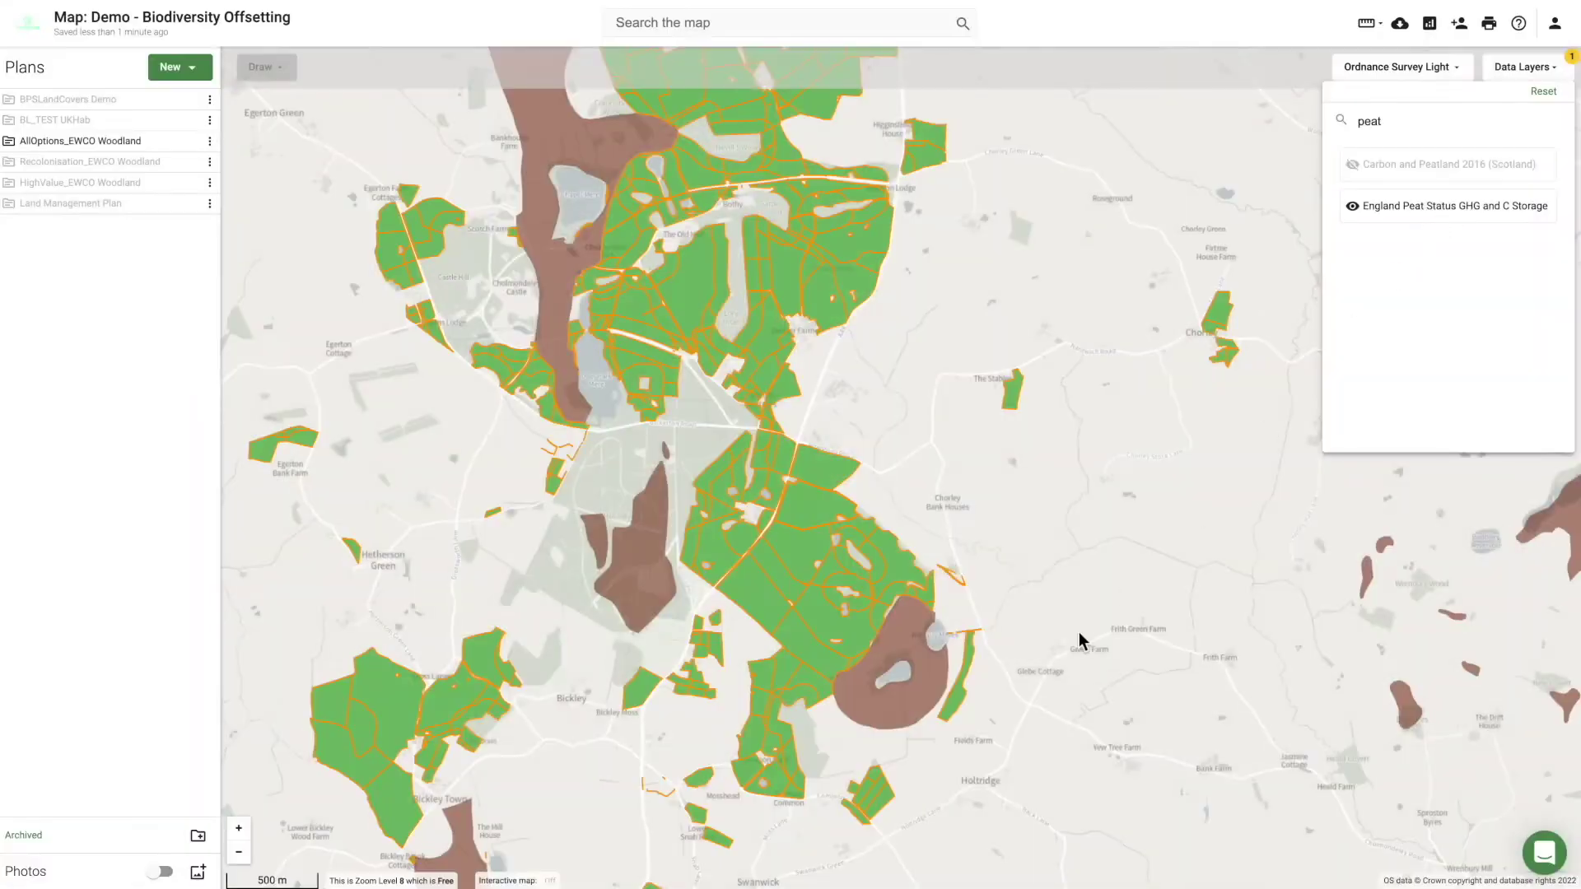
Step: Inspect the attributes of the England Peat Status parcel beside the Norbury Meres
{"action": "scroll", "coordinate": [867, 672], "scroll_direction": "up", "scroll_amount": 5}
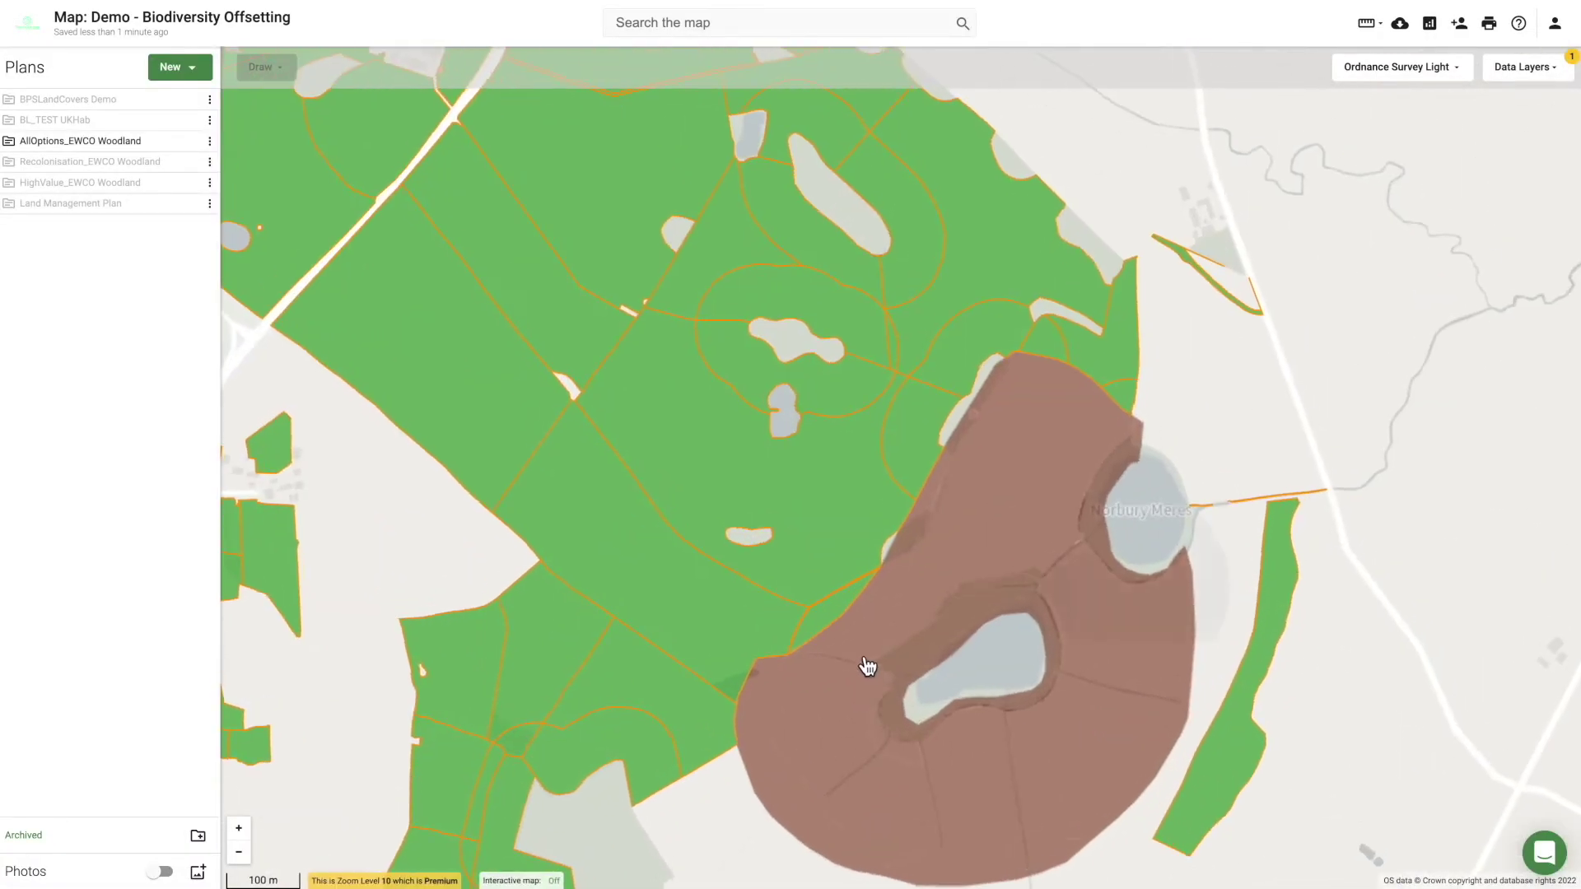
{"action": "left_click_drag", "start_coordinate": [867, 666], "coordinate": [866, 582]}
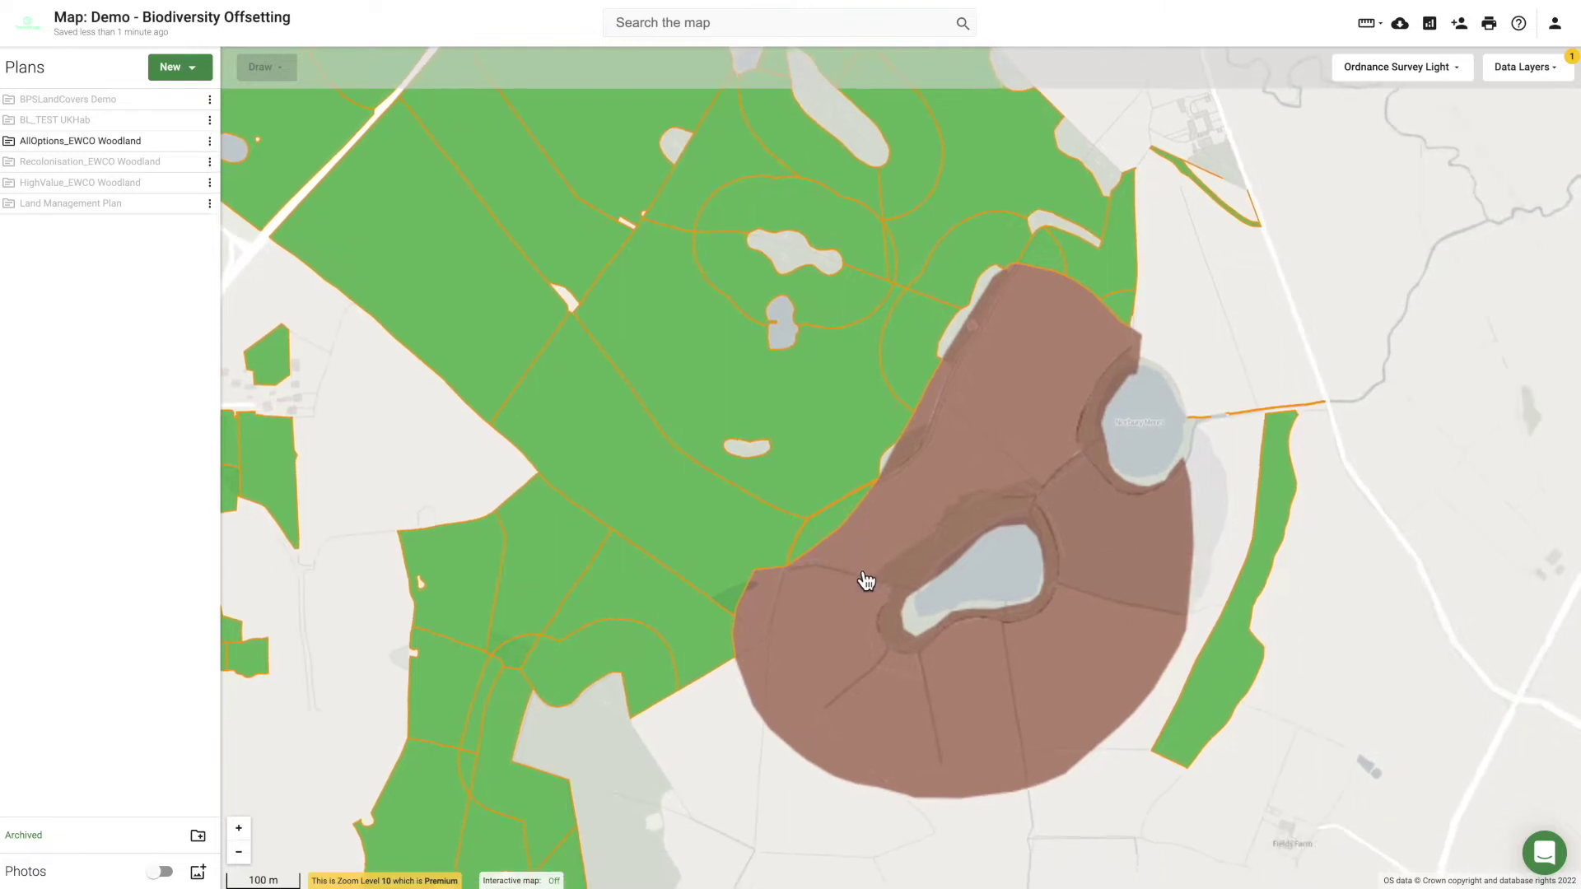
{"action": "left_click", "coordinate": [866, 581]}
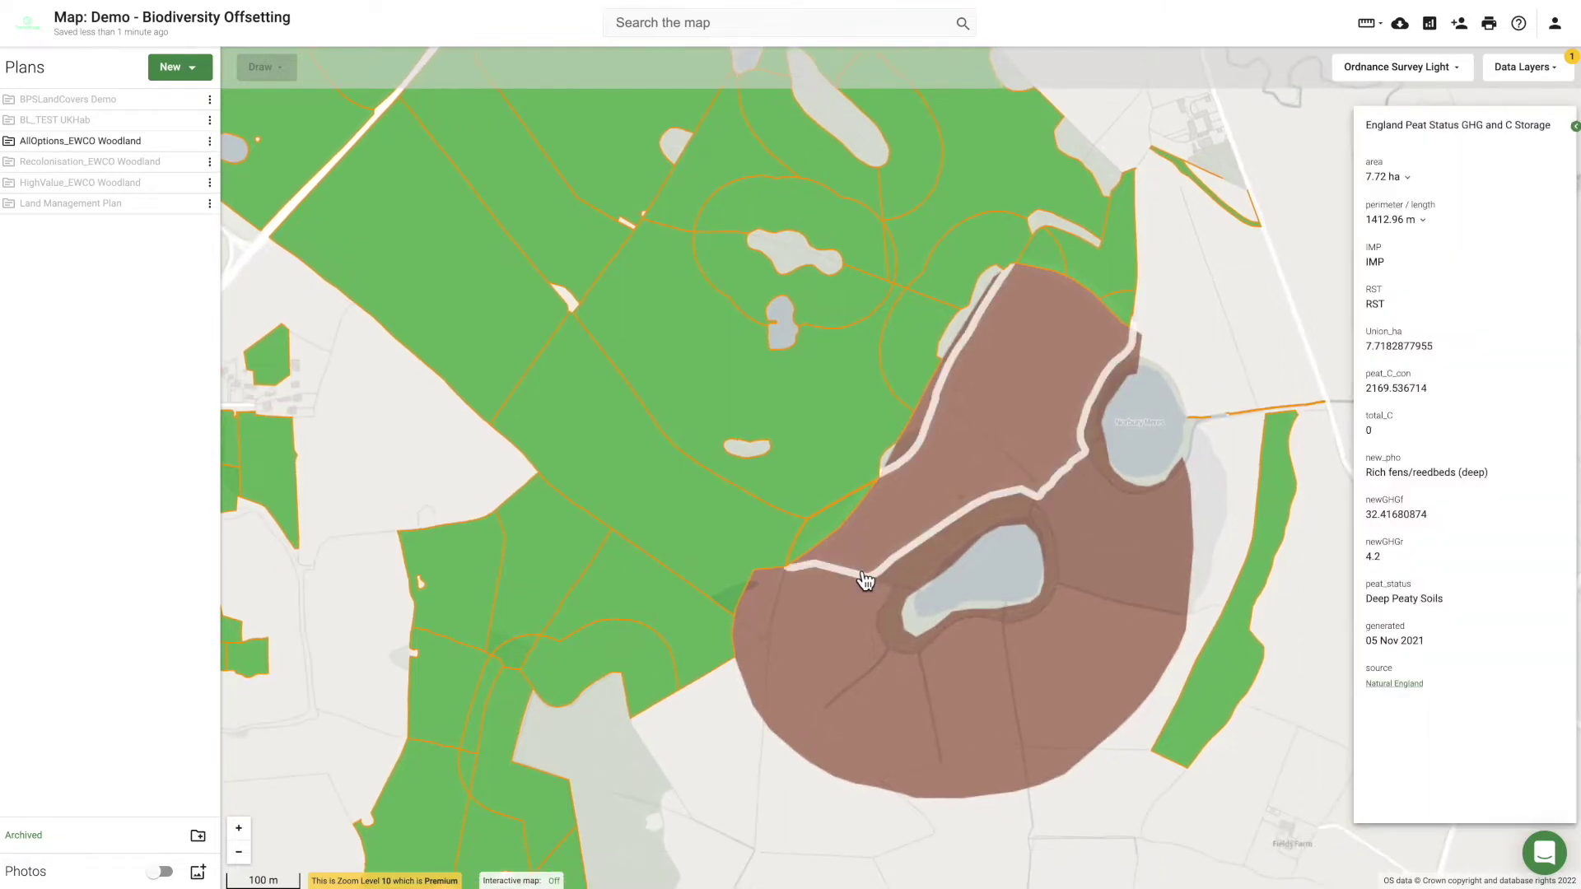
Step: Bring the whole AllOptions_EWCO Woodland plan into view and inspect the small woodland parcel near Hetherson Green
{"action": "left_click", "coordinate": [212, 143]}
{"action": "left_click", "coordinate": [264, 278]}
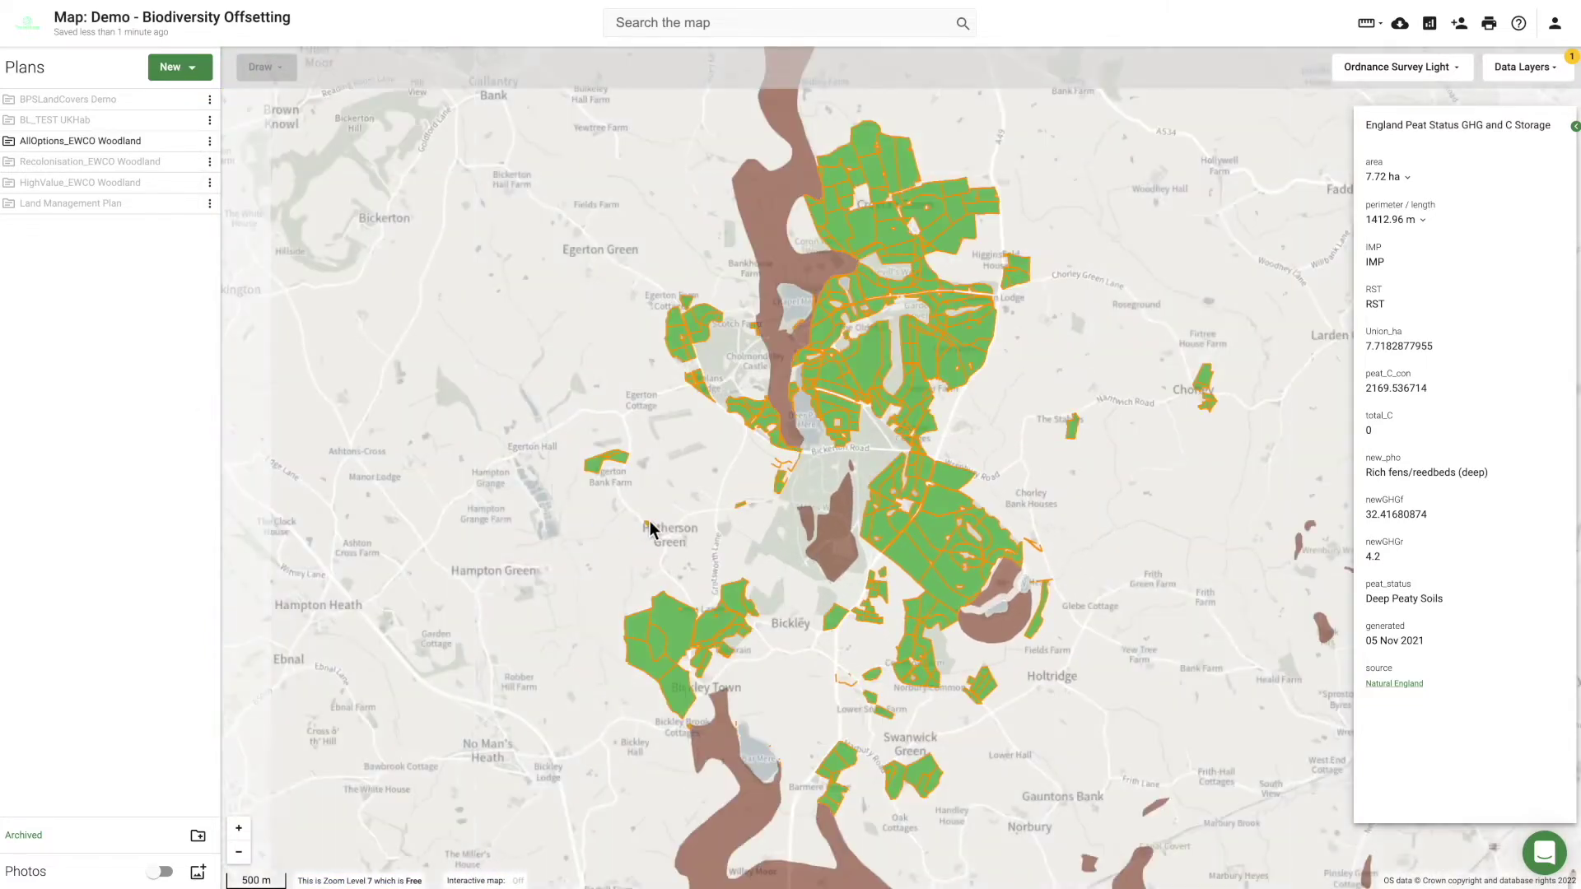
{"action": "left_click", "coordinate": [650, 526]}
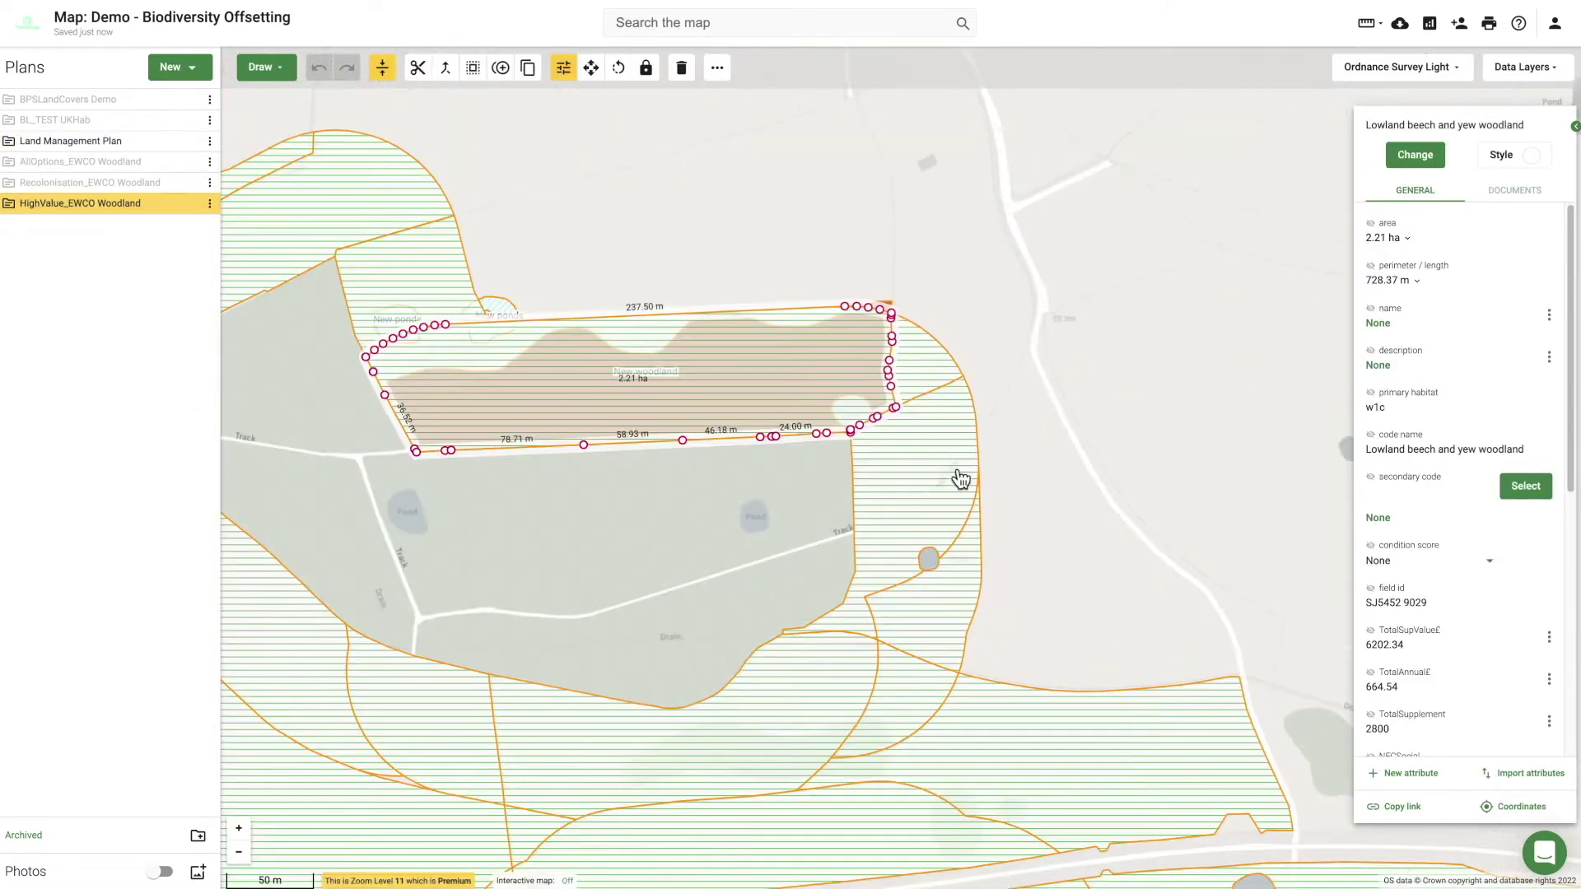
Step: Select the HighValue_EWCO Woodland parcels bordering the existing wood to the south and east, and copy them to the Land Management Plan
{"action": "left_click", "coordinate": [957, 476]}
{"action": "left_click", "coordinate": [491, 731], "text": "shift"}
{"action": "left_click", "coordinate": [596, 745], "text": "shift"}
{"action": "left_click", "coordinate": [314, 657], "text": "shift"}
{"action": "right_click", "coordinate": [307, 646]}
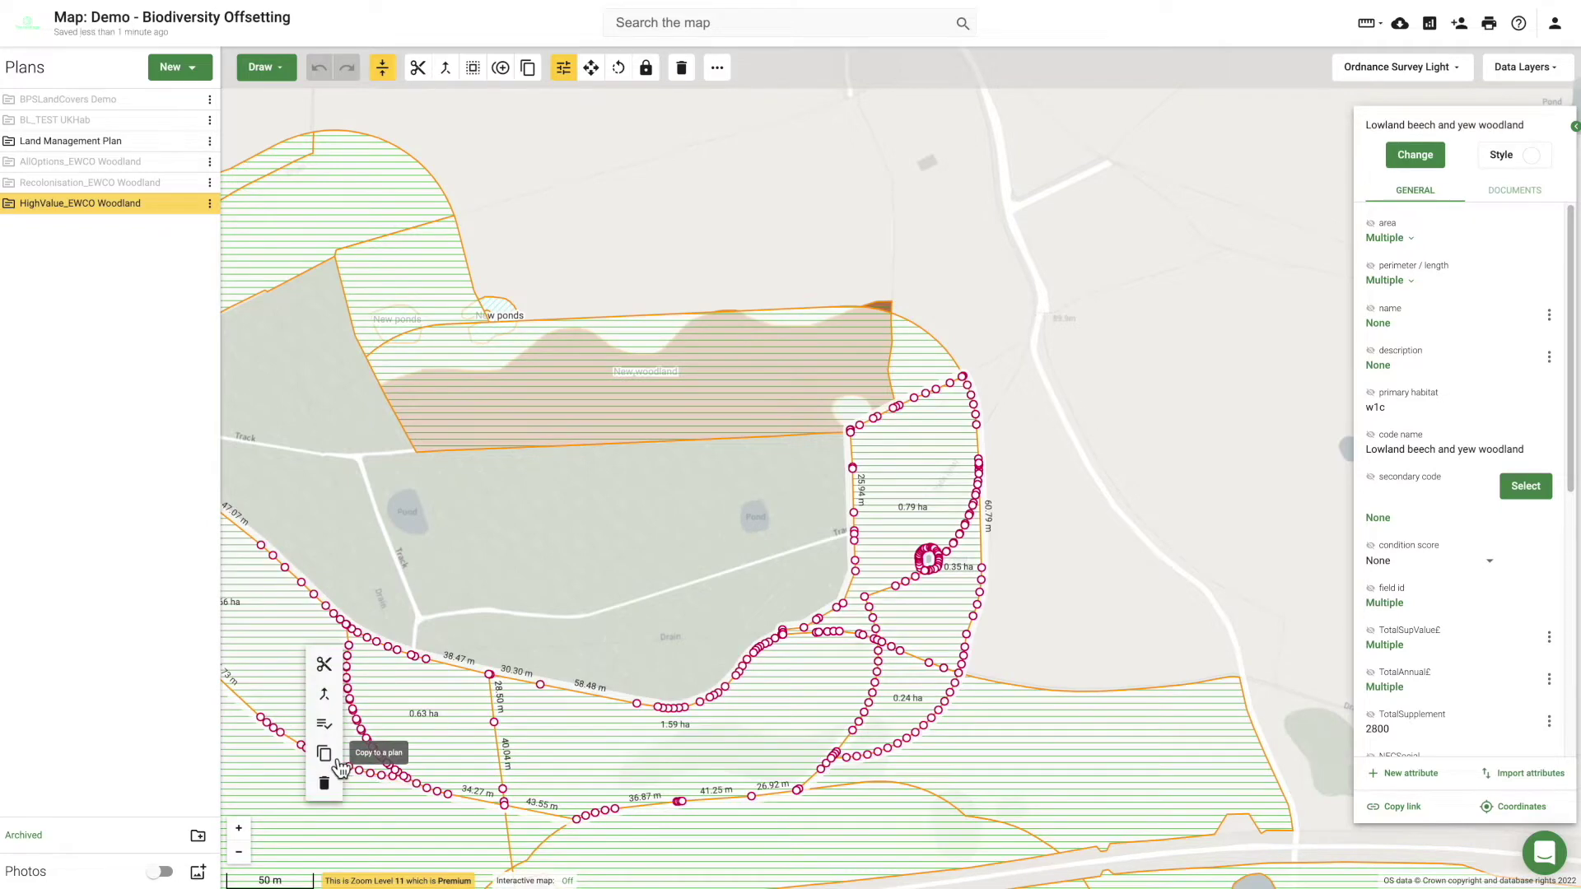
{"action": "left_click", "coordinate": [323, 754]}
{"action": "left_click", "coordinate": [667, 414]}
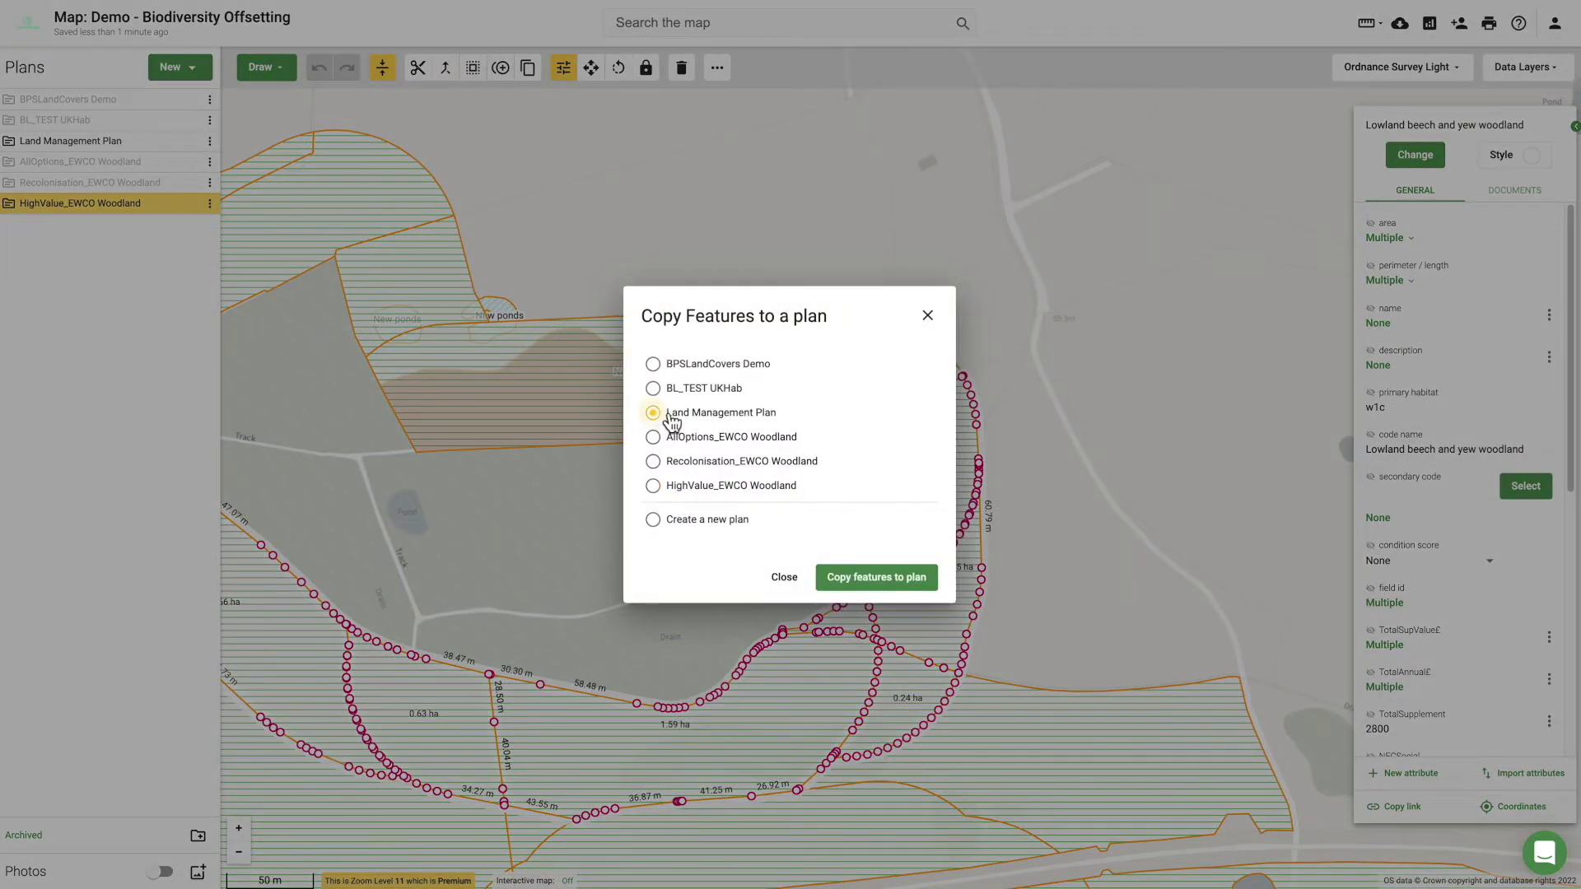
{"action": "left_click", "coordinate": [848, 574]}
Step: Move the Land Management Plan below HighValue_EWCO Woodland and change the copied parcels' habitat to w1f: Lowland mixed deciduous woodland
{"action": "left_click_drag", "start_coordinate": [139, 146], "coordinate": [123, 206]}
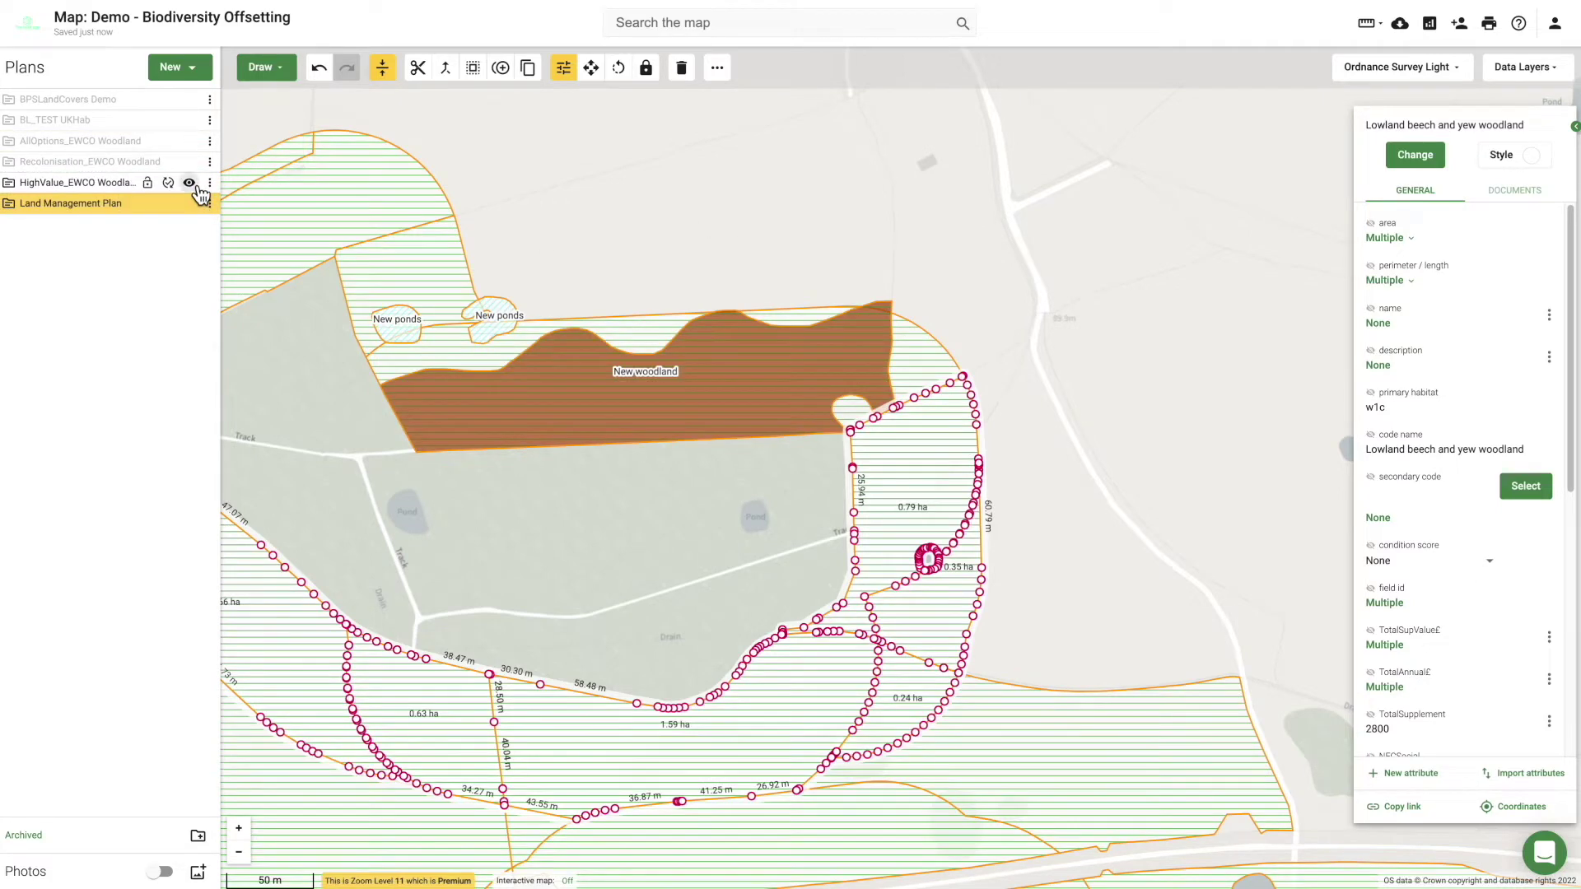
{"action": "left_click", "coordinate": [1430, 164]}
{"action": "type", "text": "w1f"}
{"action": "key", "text": "Return"}
{"action": "left_click", "coordinate": [1100, 421]}
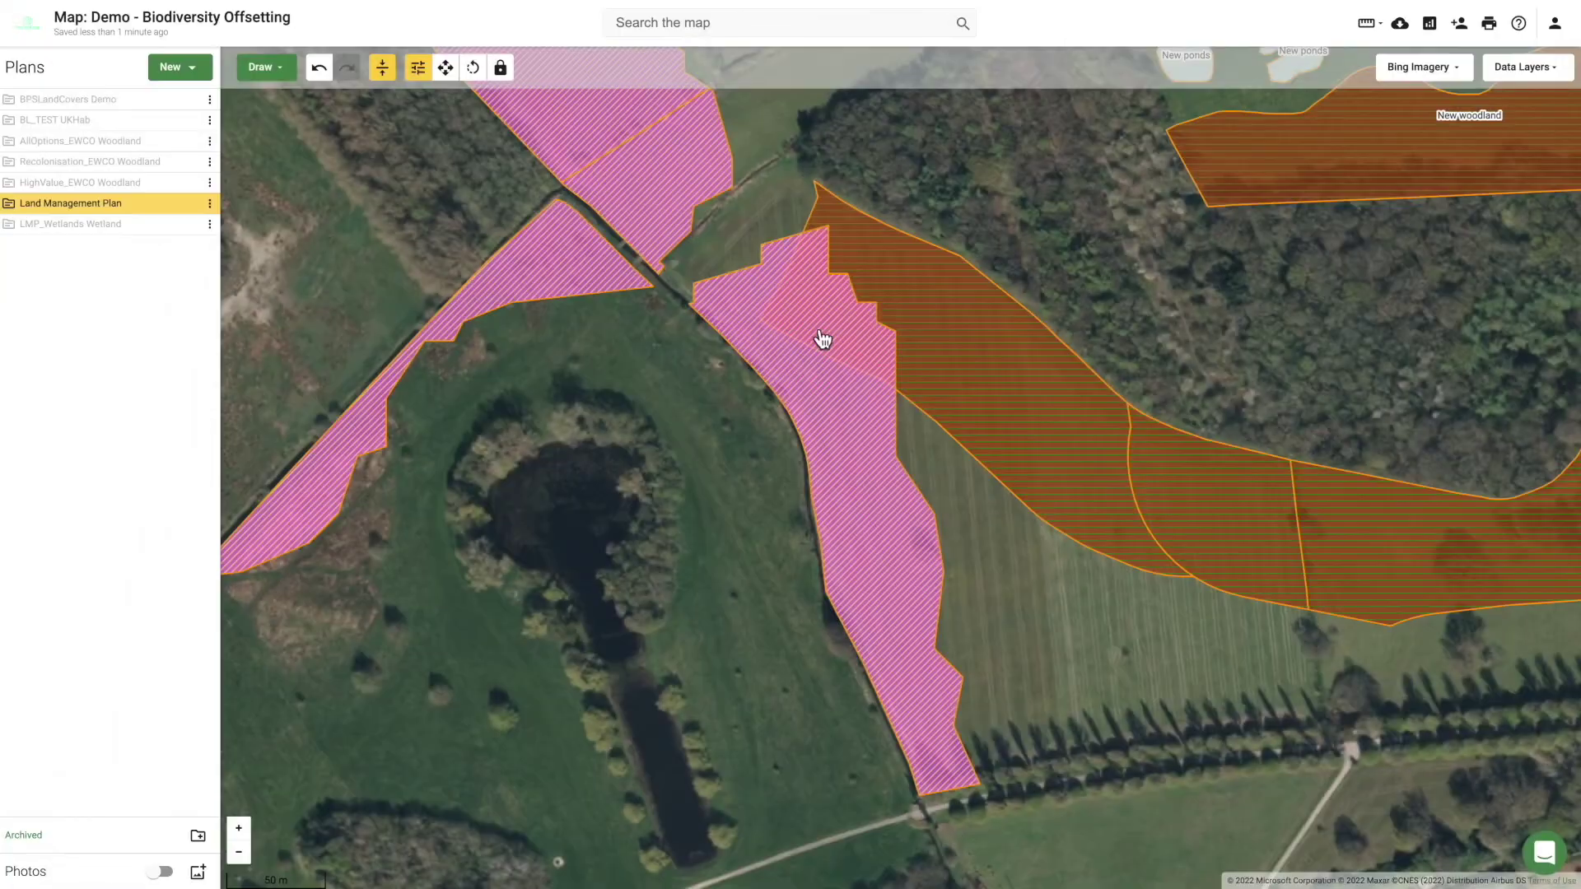
Step: Split the western woodland parcel freehand along the wetland overlap and change the 0.27 ha piece to w1d: Wet woodland
{"action": "left_click", "coordinate": [840, 307]}
{"action": "scroll", "coordinate": [823, 300], "scroll_direction": "up", "scroll_amount": 2}
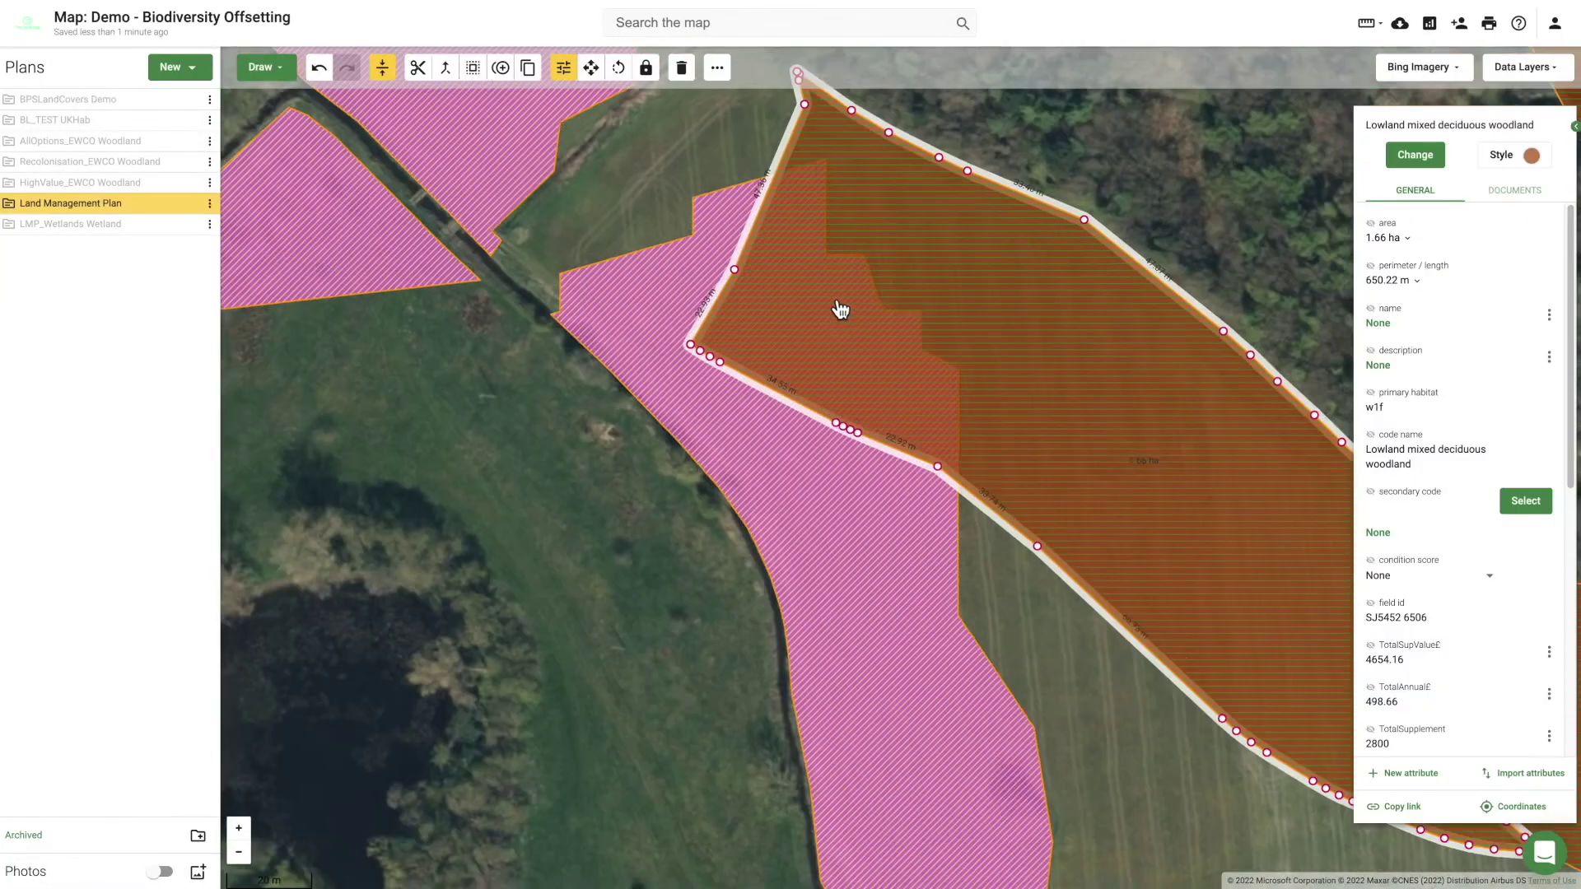
{"action": "mouse_move", "coordinate": [769, 191]}
{"action": "left_mouse_down"}
{"action": "mouse_move", "coordinate": [815, 184]}
{"action": "mouse_move", "coordinate": [991, 571]}
{"action": "left_mouse_up"}
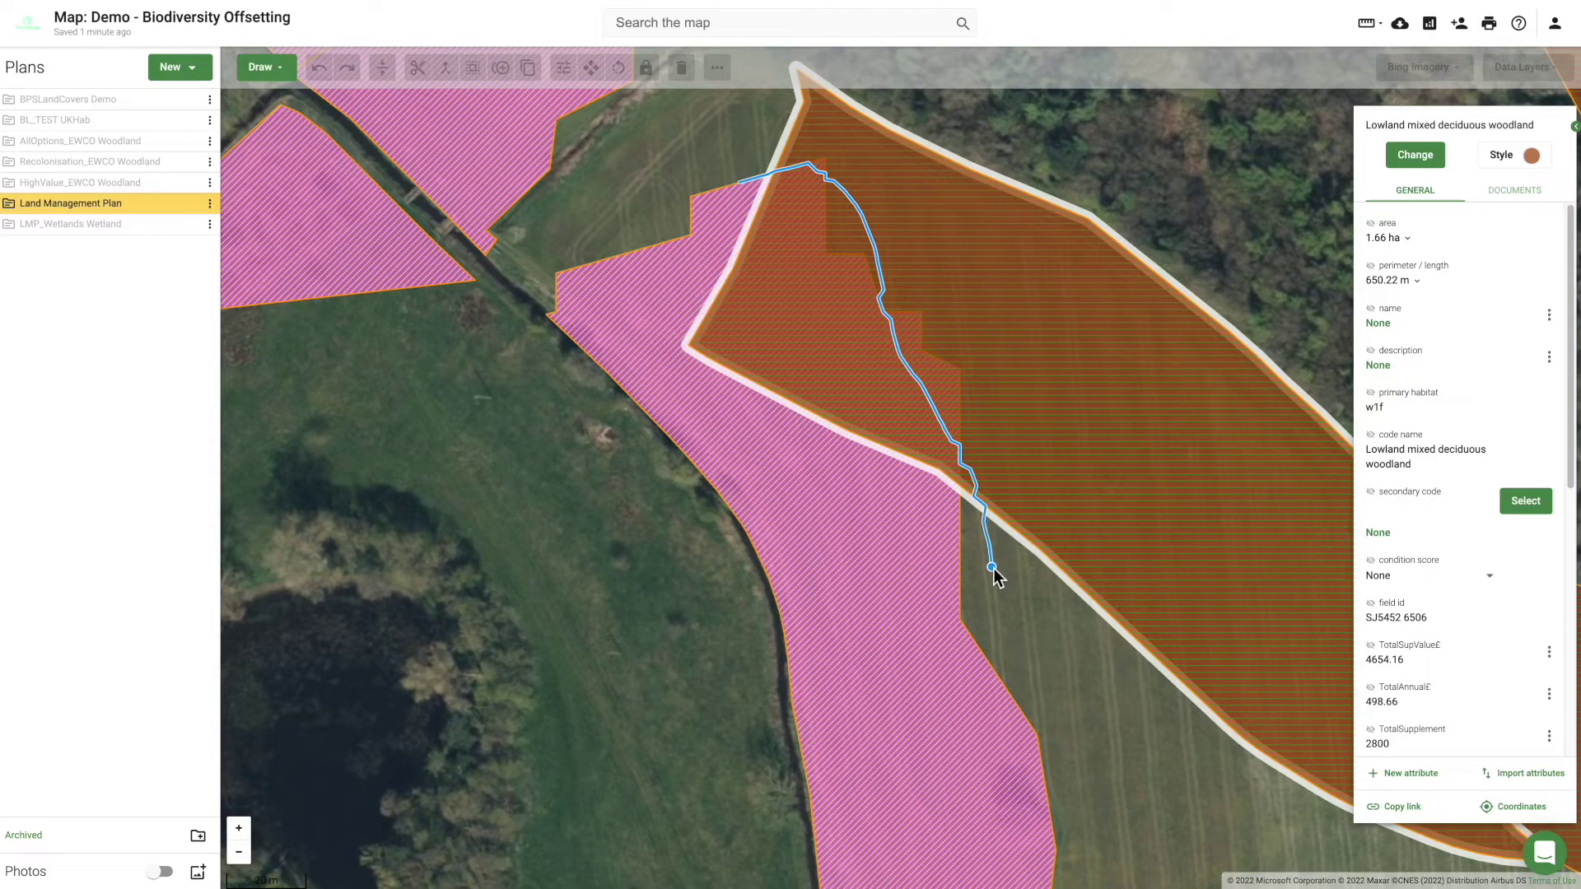
{"action": "type", "text": "wet"}
{"action": "left_click", "coordinate": [1440, 202]}
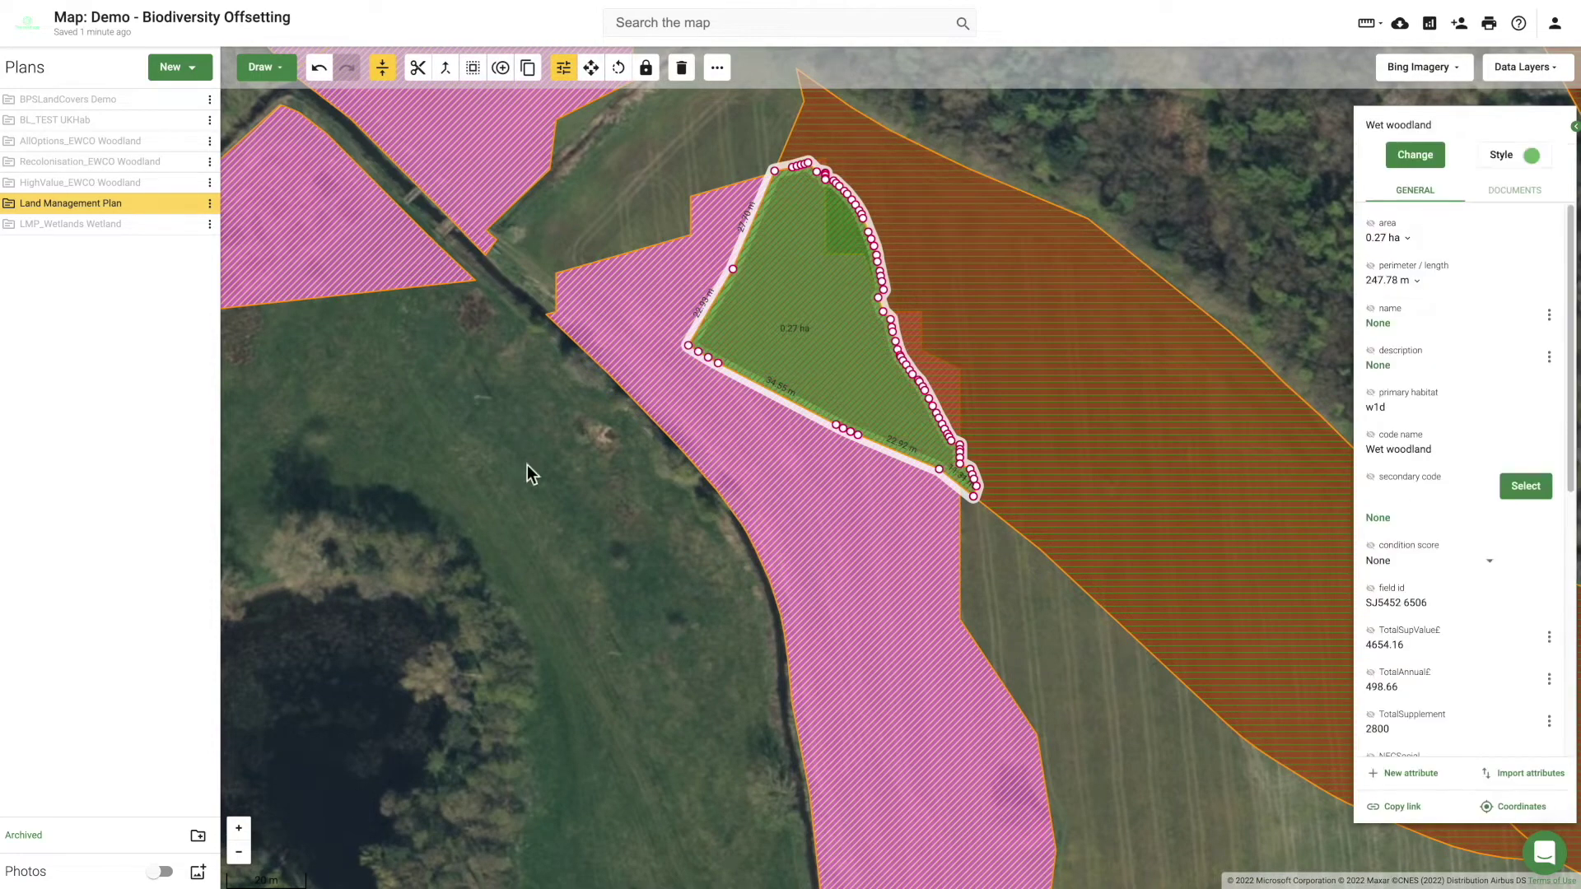
Step: Trim the pink wetland area where the wet woodland and the adjoining lowland mixed deciduous woodland parcels overlap it
{"action": "left_click", "coordinate": [472, 67]}
{"action": "left_click", "coordinate": [474, 309]}
{"action": "left_click", "coordinate": [1132, 506]}
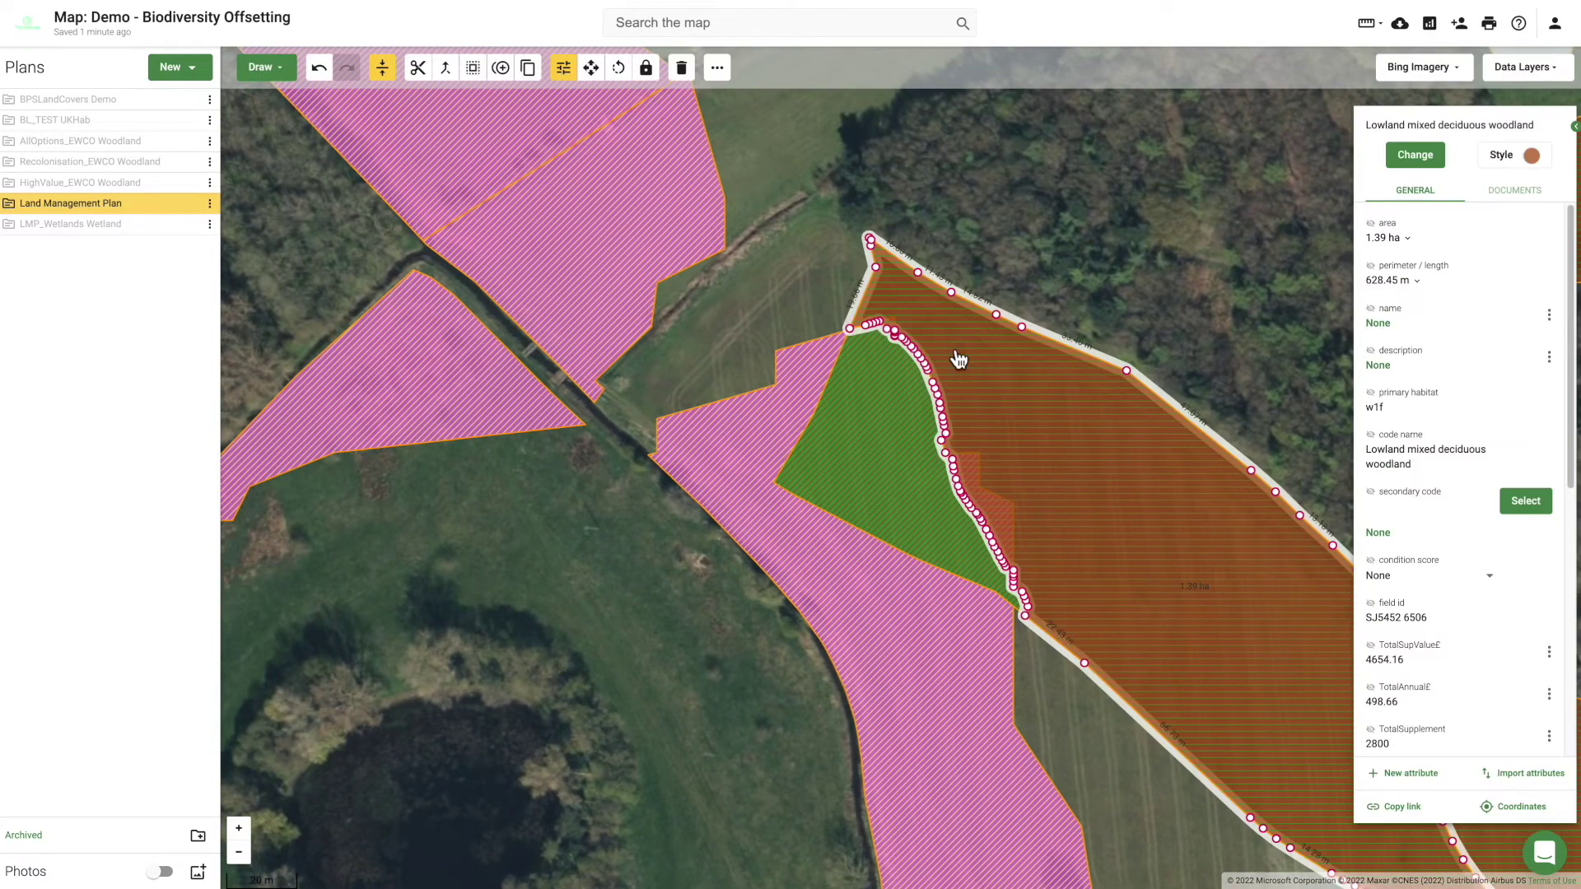
{"action": "left_click", "coordinate": [473, 68]}
{"action": "left_click", "coordinate": [493, 276]}
{"action": "left_click", "coordinate": [486, 311]}
{"action": "left_click", "coordinate": [456, 524]}
{"action": "scroll", "coordinate": [451, 544], "scroll_direction": "down", "scroll_amount": 2}
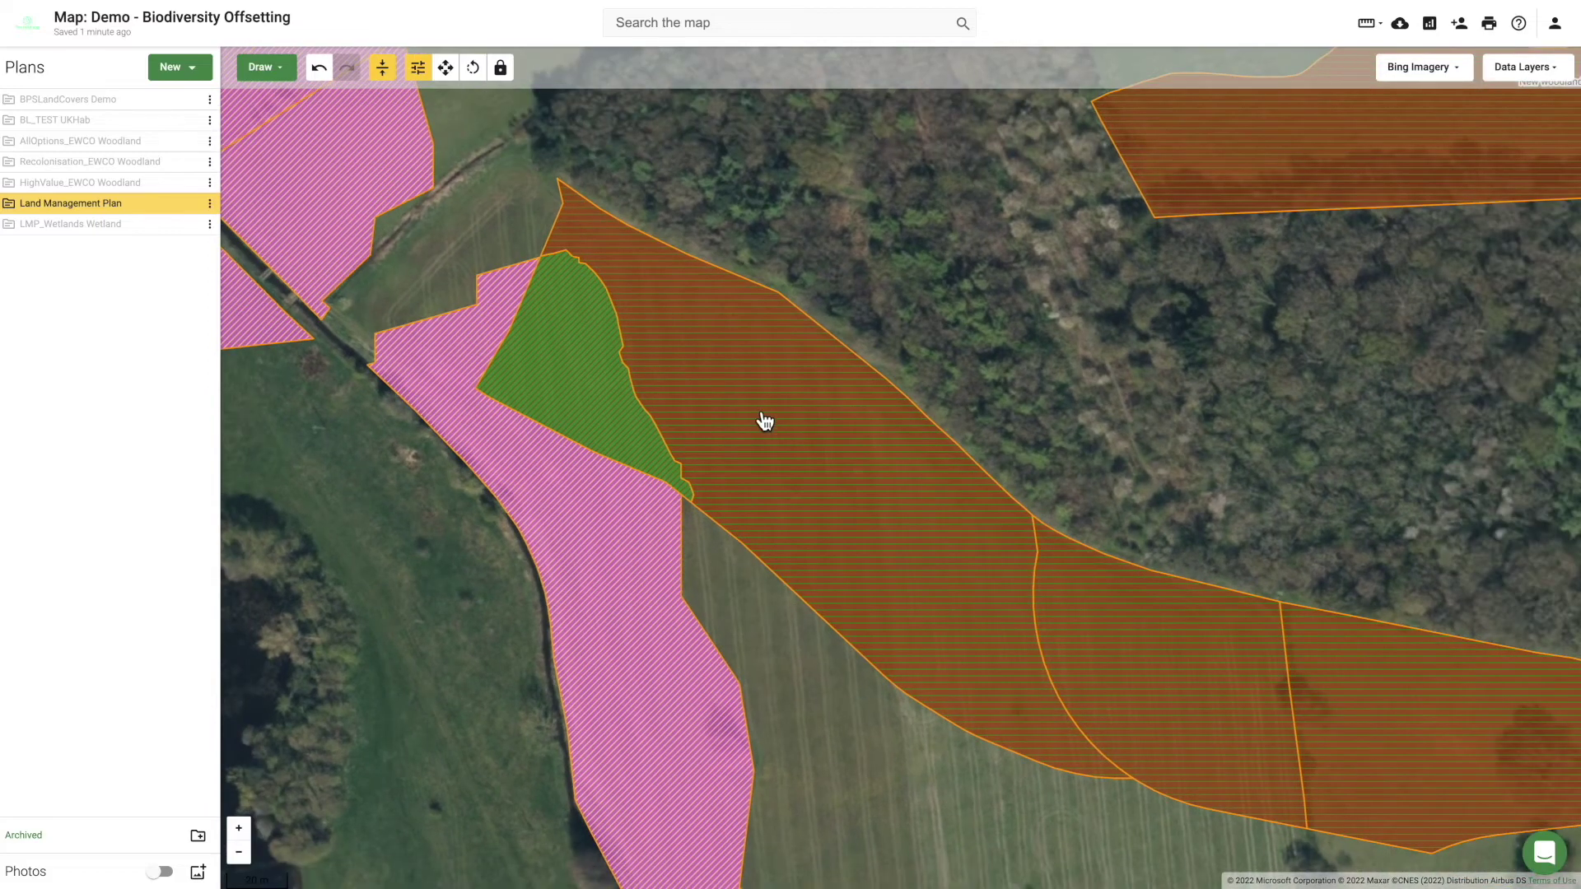
Step: Show the code name as map label on the wet woodland, the adjoining lowland mixed deciduous woodland and the lowland fens areas
{"action": "scroll", "coordinate": [761, 414], "scroll_direction": "down", "scroll_amount": 2}
{"action": "left_click", "coordinate": [633, 390]}
{"action": "left_click", "coordinate": [624, 488], "text": "shift"}
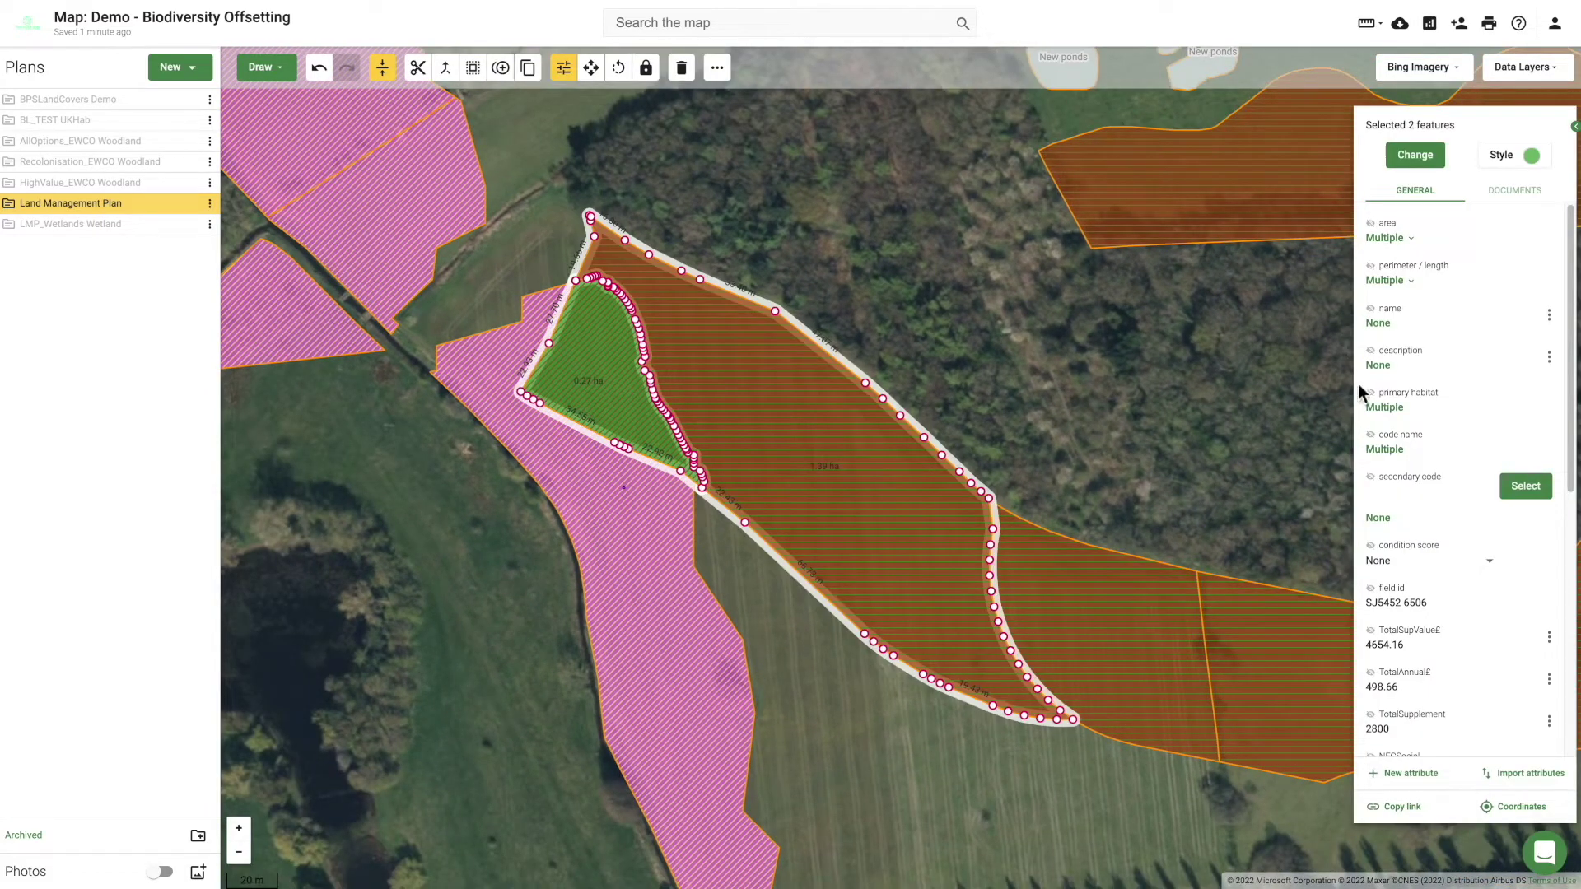
{"action": "left_click", "coordinate": [427, 526]}
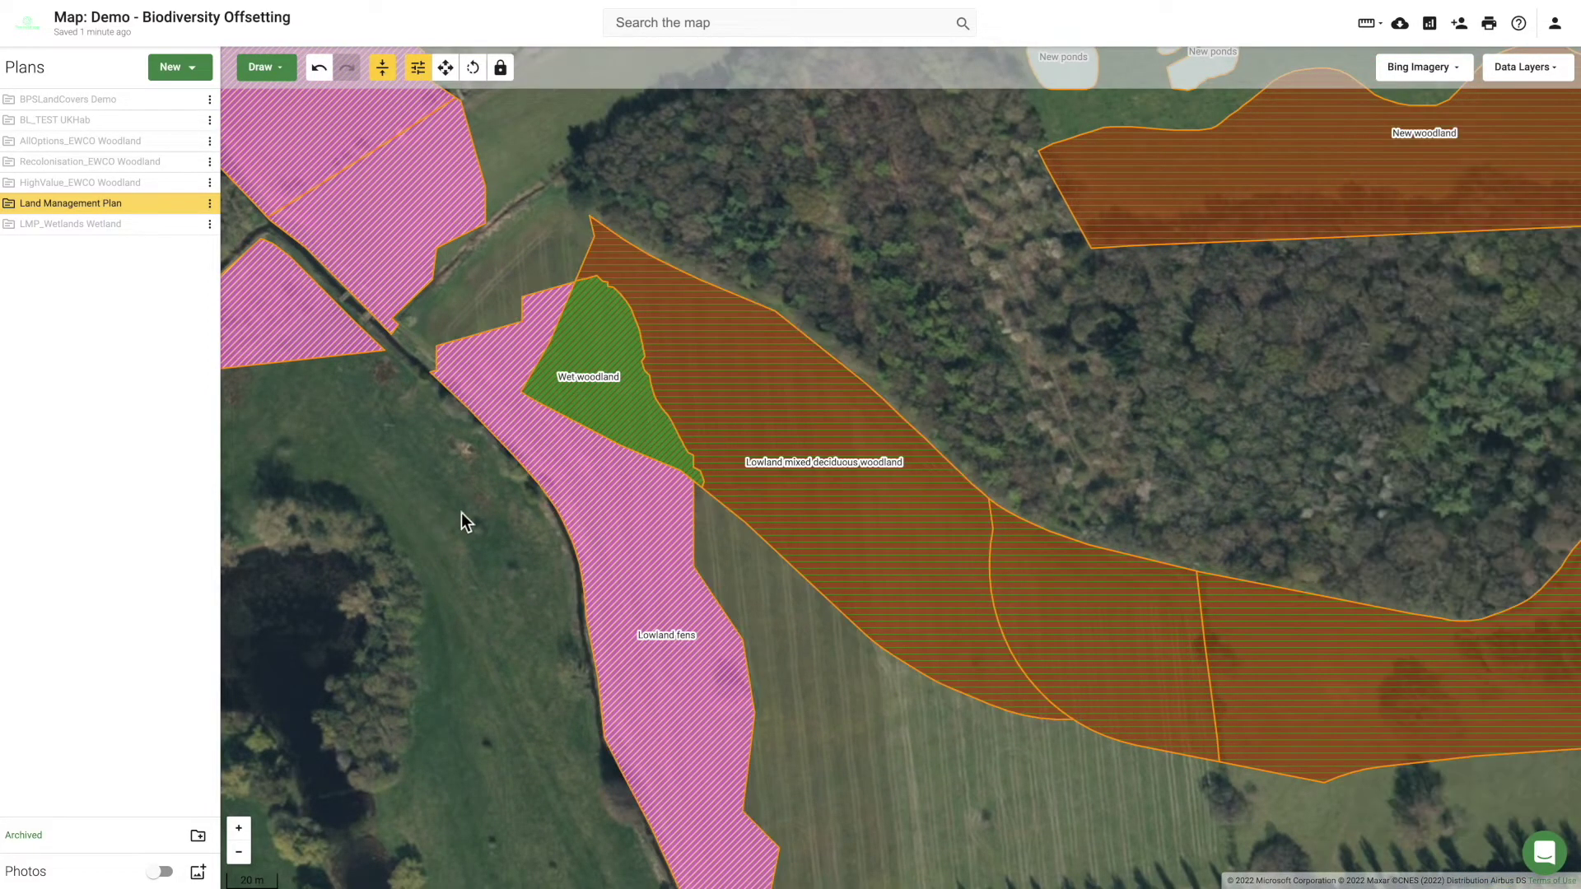
Step: Show the BL_TEST UKHab baseline and compare it with the Land Management Plan by switching that plan's visibility off and on
{"action": "scroll", "coordinate": [495, 507], "scroll_direction": "down", "scroll_amount": 1}
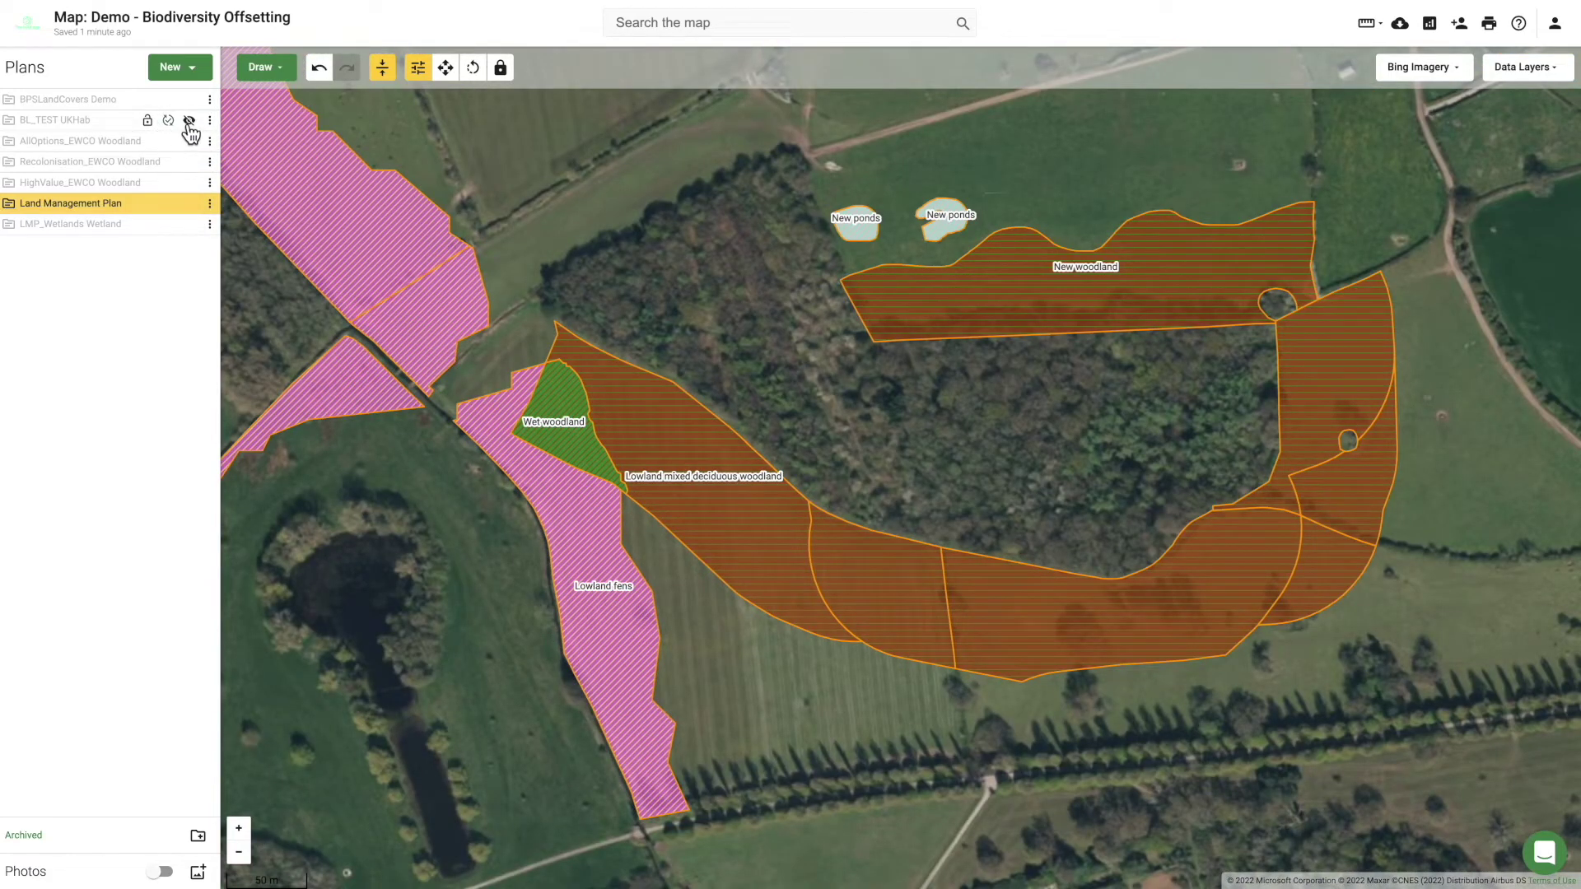
{"action": "left_click", "coordinate": [189, 122]}
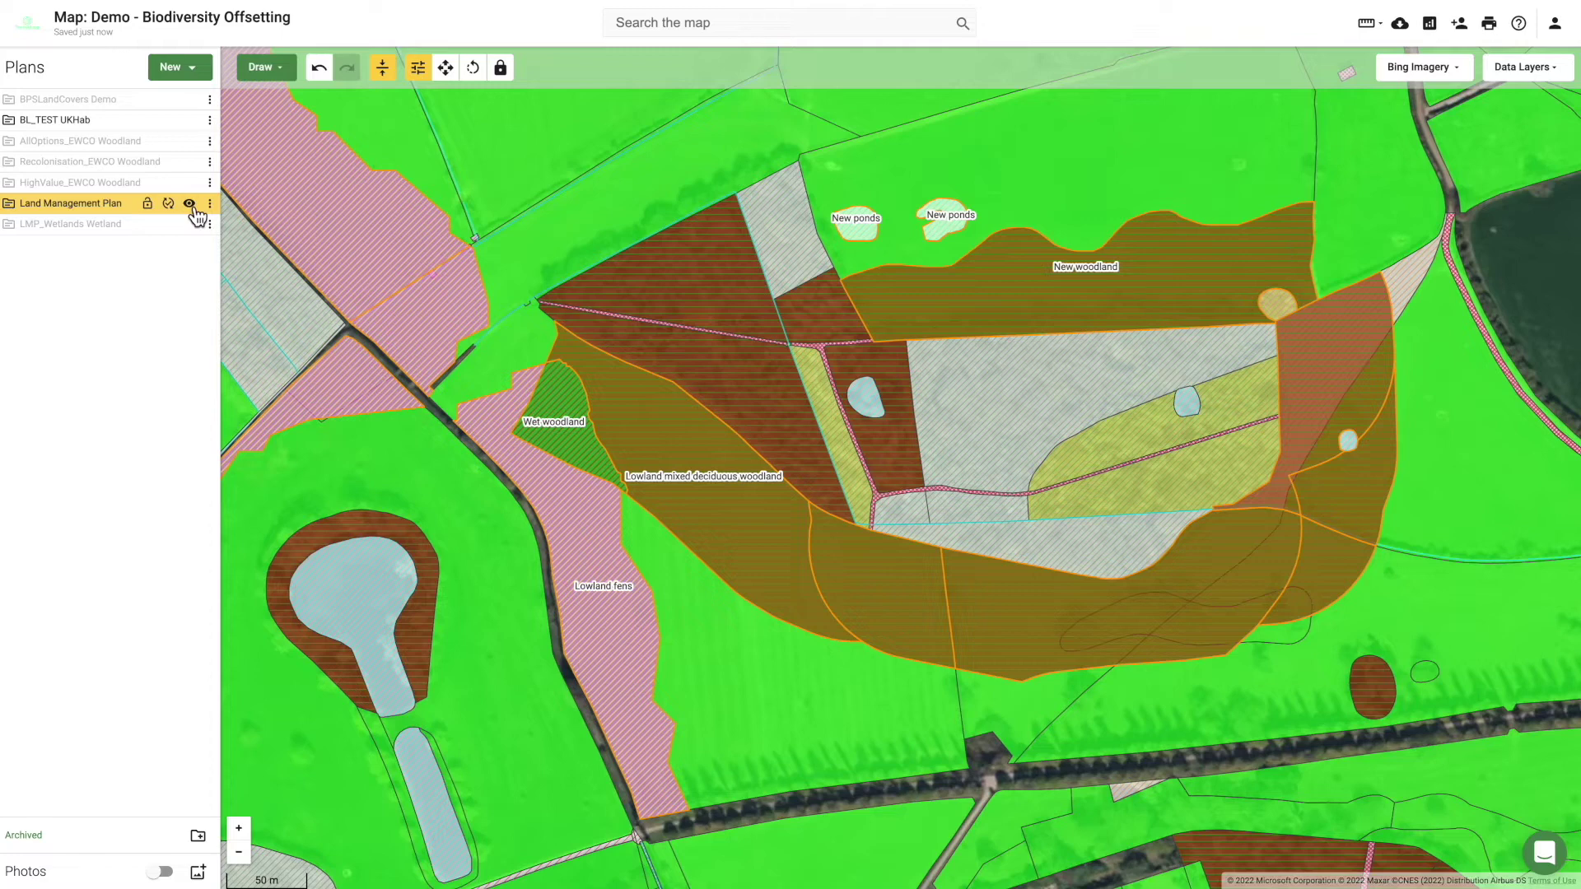
{"action": "left_click", "coordinate": [189, 204]}
{"action": "left_click", "coordinate": [190, 204]}
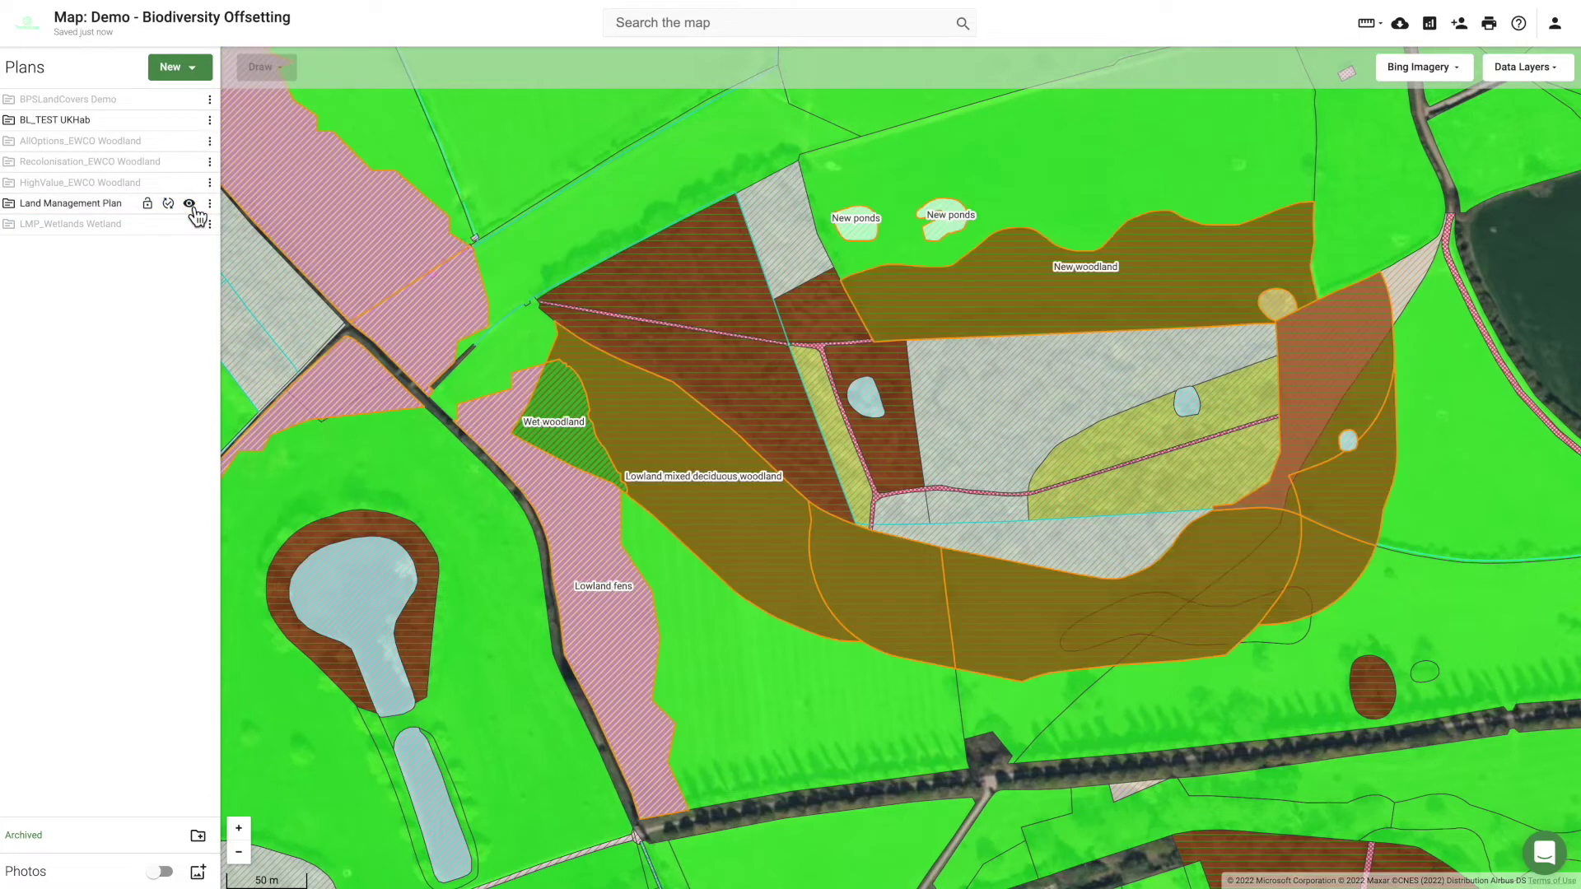
{"action": "left_click", "coordinate": [189, 204]}
{"action": "left_click", "coordinate": [189, 204]}
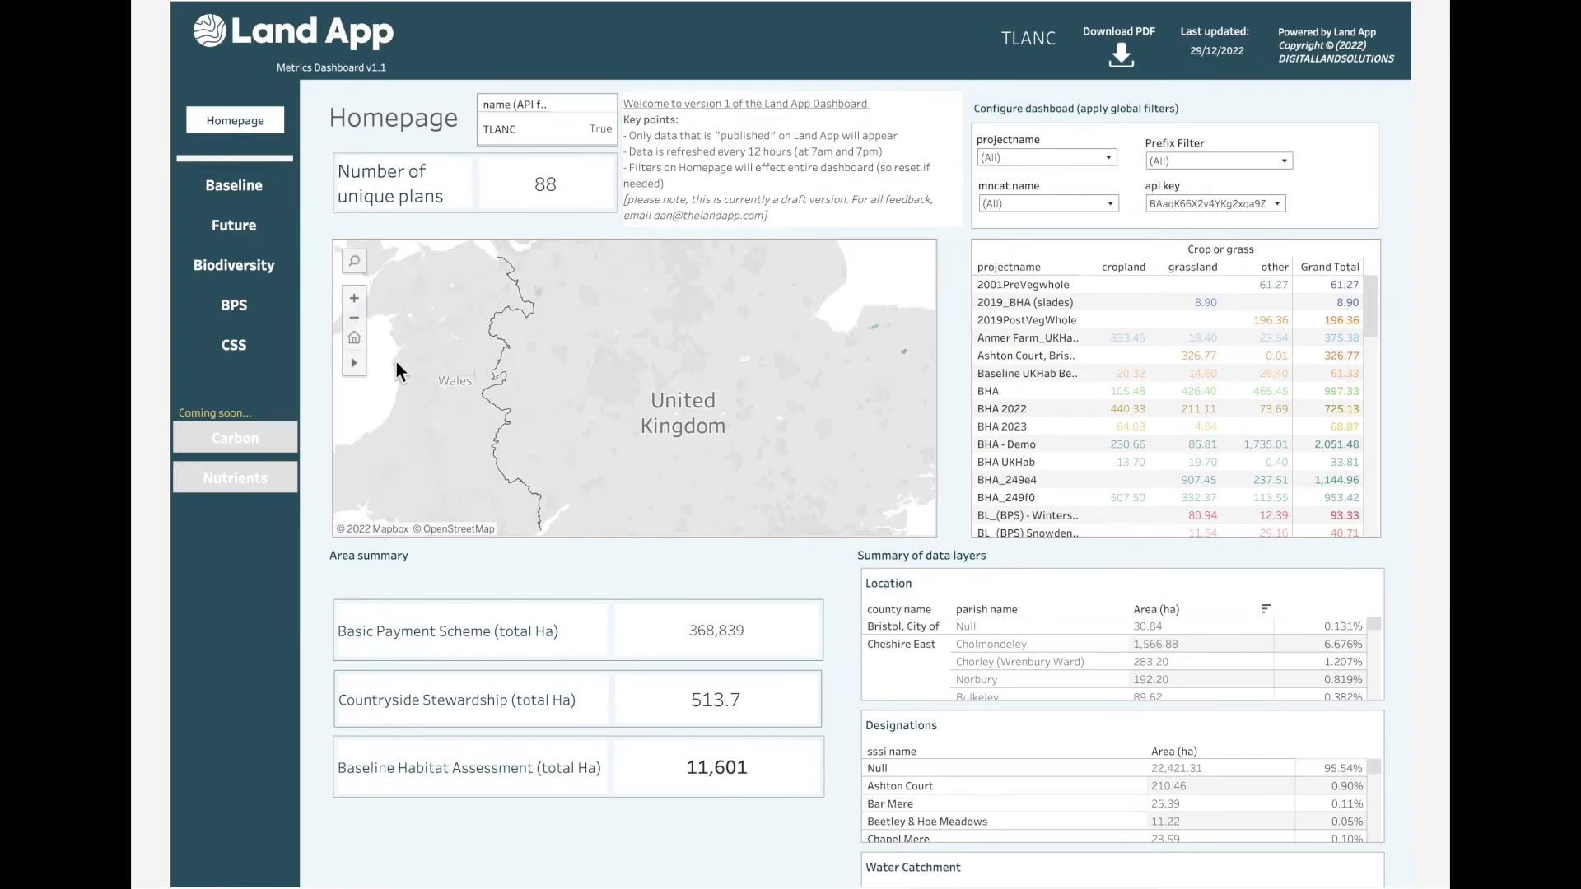
Step: Switch to the Land App Metrics Dashboard homepage, examine the holdings on the map and review the mncat name and Prefix Filter options
{"action": "scroll", "coordinate": [616, 380], "scroll_direction": "up", "scroll_amount": 5}
{"action": "scroll", "coordinate": [615, 368], "scroll_direction": "up", "scroll_amount": 4}
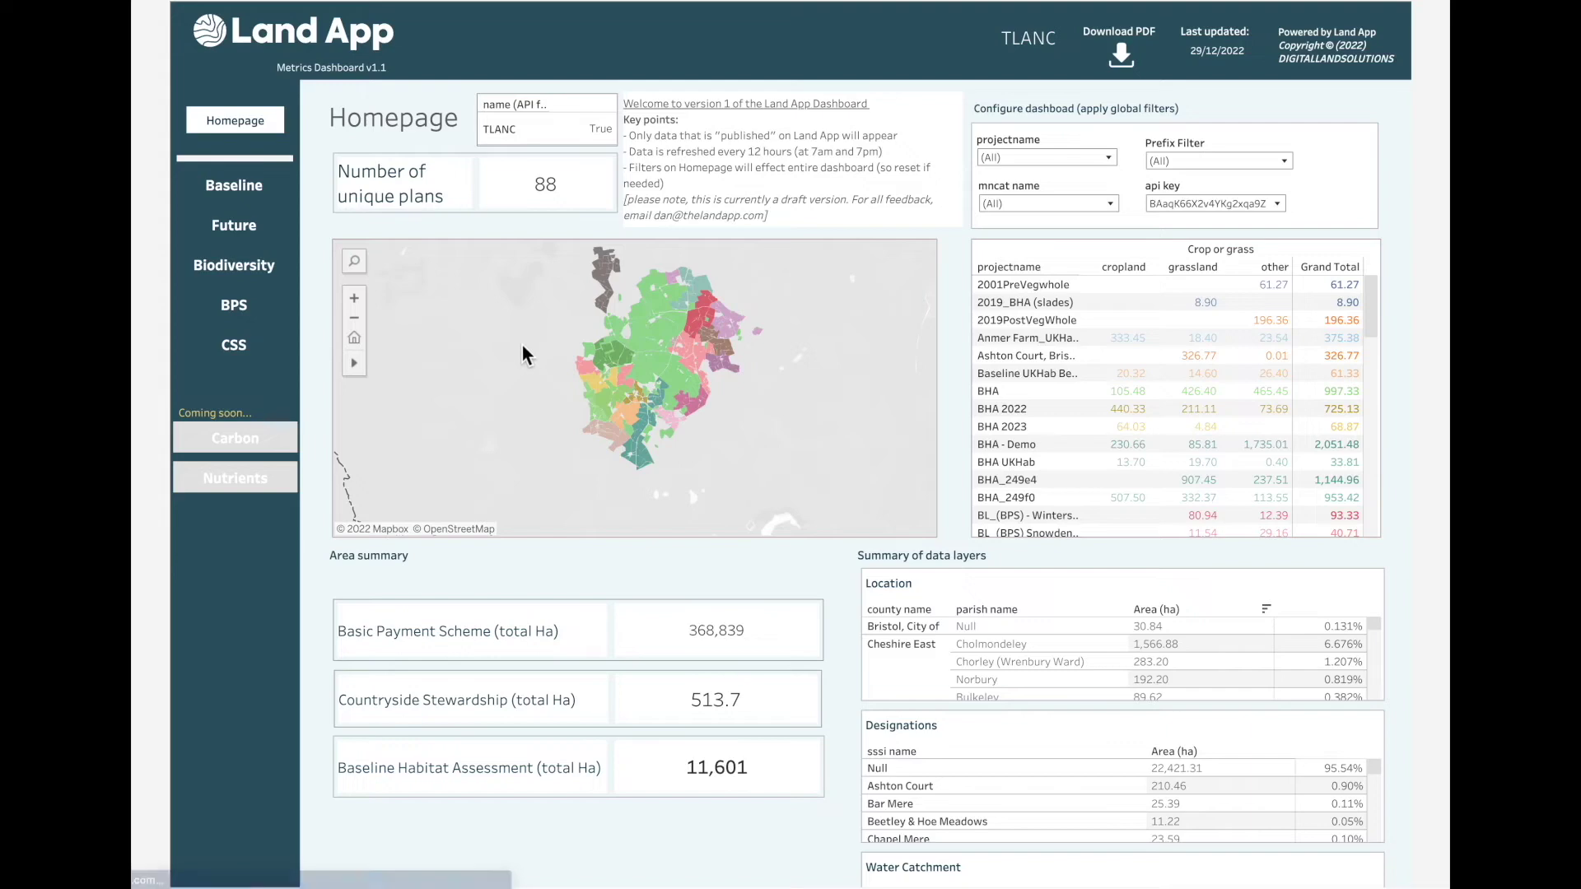
{"action": "left_click", "coordinate": [1110, 205]}
{"action": "left_click", "coordinate": [1111, 204]}
{"action": "left_click", "coordinate": [1161, 164]}
{"action": "left_click", "coordinate": [1158, 165]}
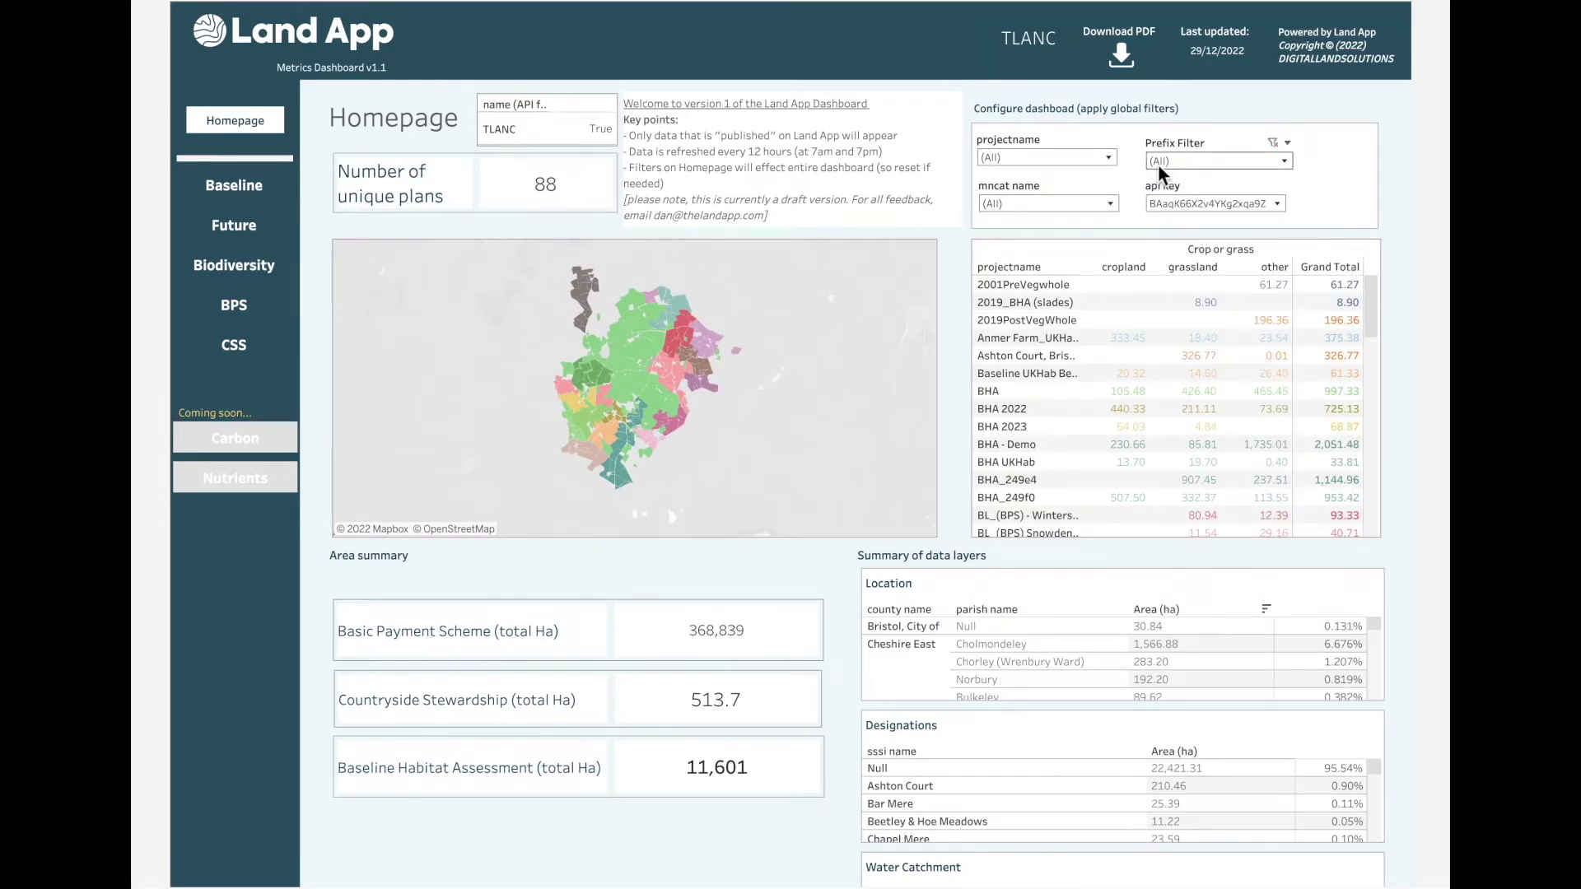
Step: Open the Baseline Dashboard, filter it to the project BL_TEST_UKHab and review its habitat areas
{"action": "left_click", "coordinate": [257, 203]}
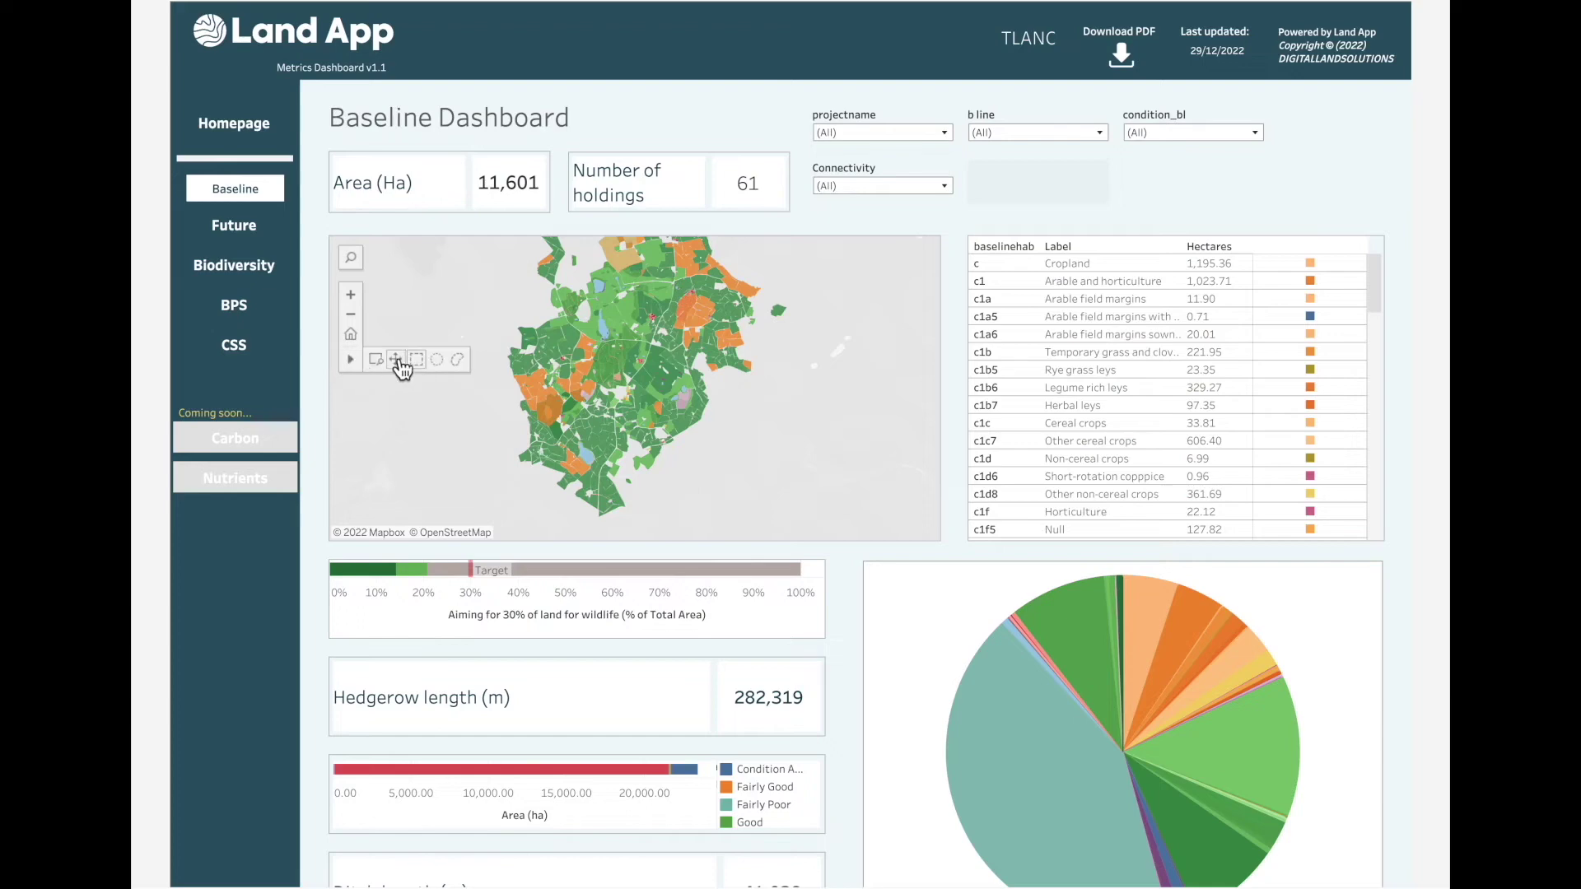
{"action": "left_click", "coordinate": [944, 133]}
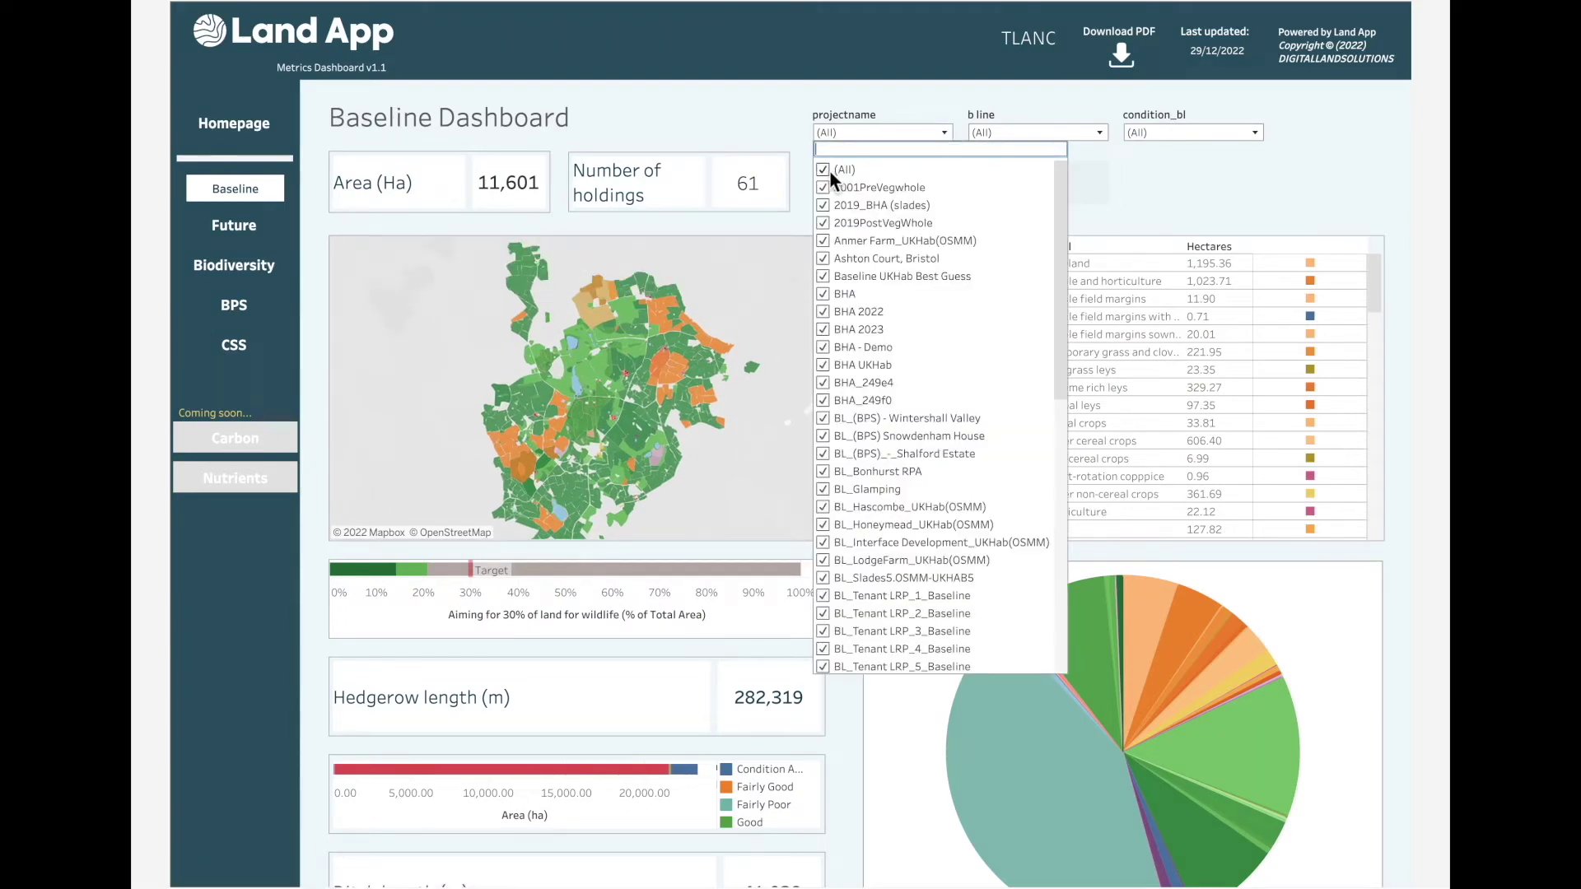
{"action": "scroll", "coordinate": [833, 494], "scroll_direction": "down", "scroll_amount": 10}
{"action": "left_click", "coordinate": [827, 557]}
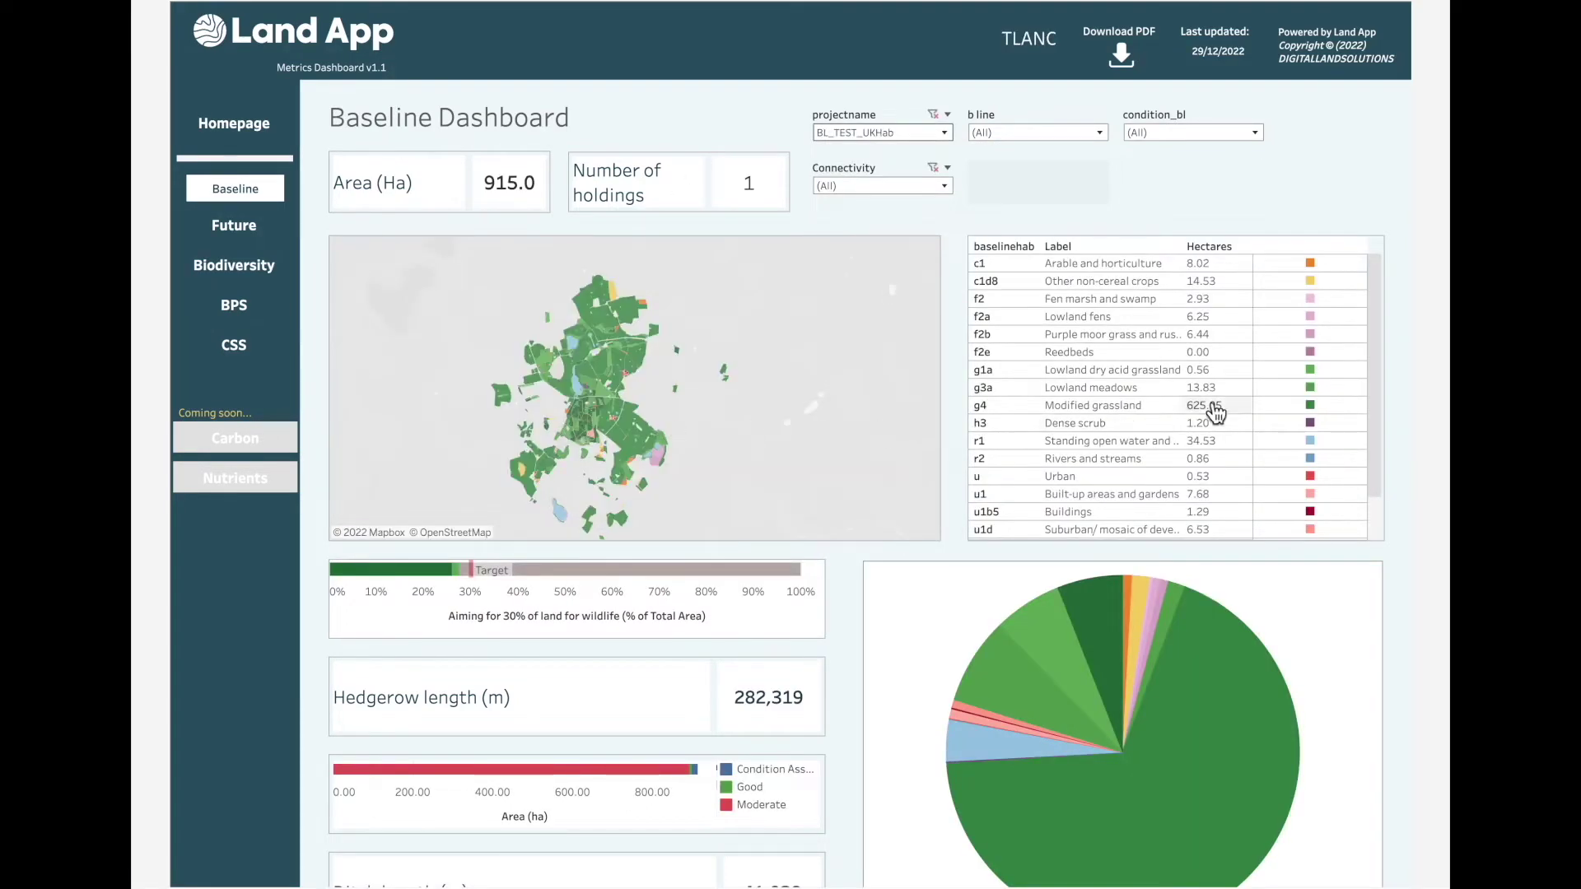
{"action": "scroll", "coordinate": [1215, 413], "scroll_direction": "down", "scroll_amount": 2}
{"action": "scroll", "coordinate": [1206, 424], "scroll_direction": "up", "scroll_amount": 2}
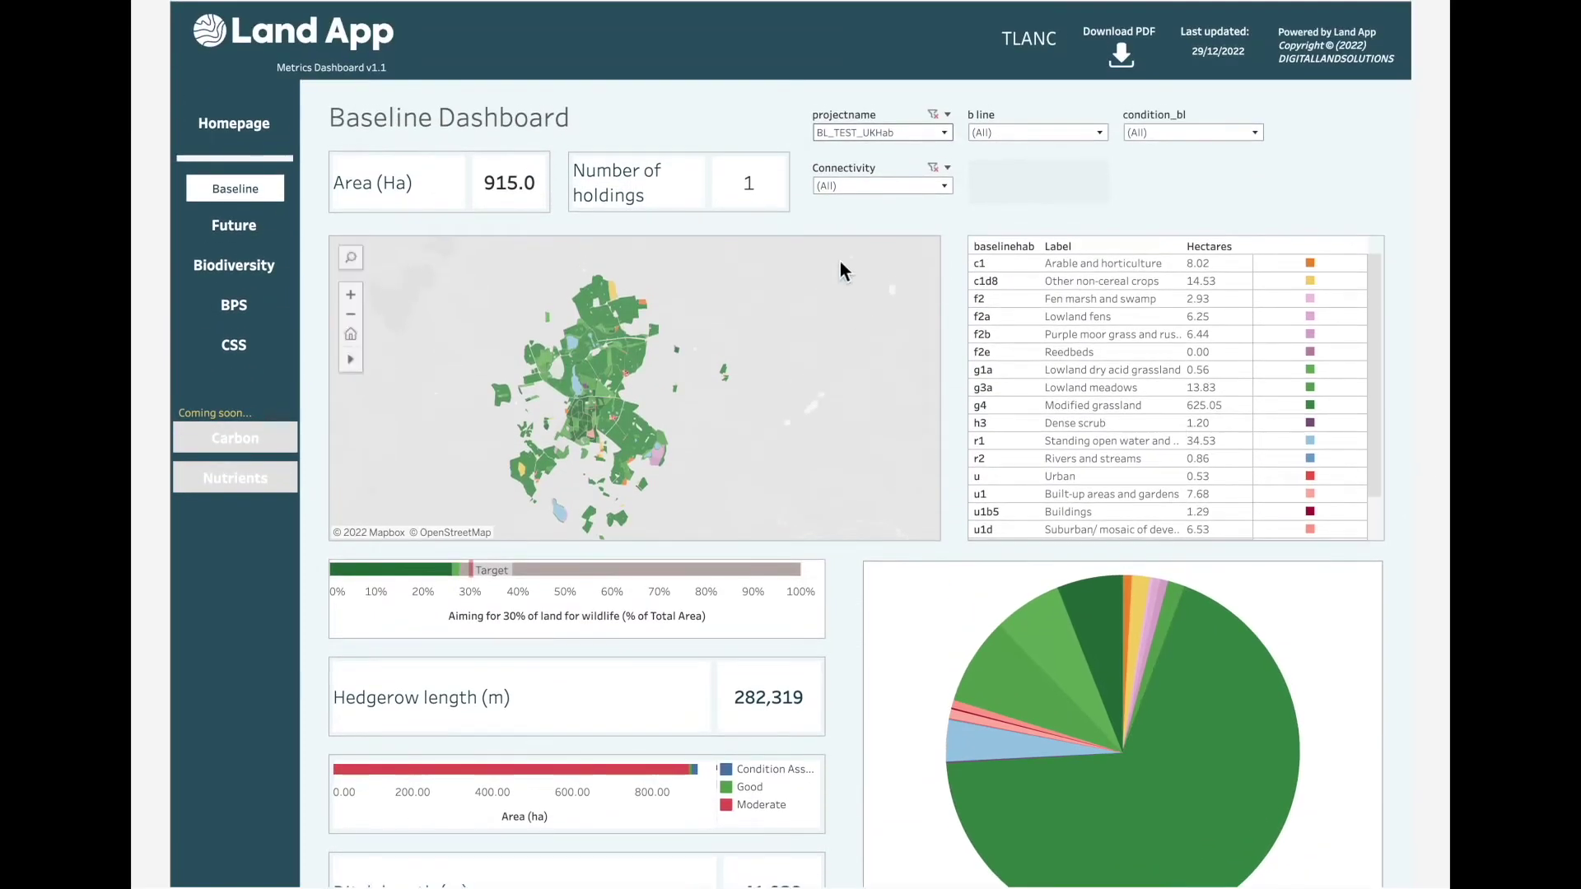
Step: Open the Future Dashboard and filter it to b line "yes" and floodzone "yes"
{"action": "left_click", "coordinate": [235, 226]}
{"action": "scroll", "coordinate": [650, 417], "scroll_direction": "up", "scroll_amount": 2}
{"action": "scroll", "coordinate": [566, 391], "scroll_direction": "up", "scroll_amount": 2}
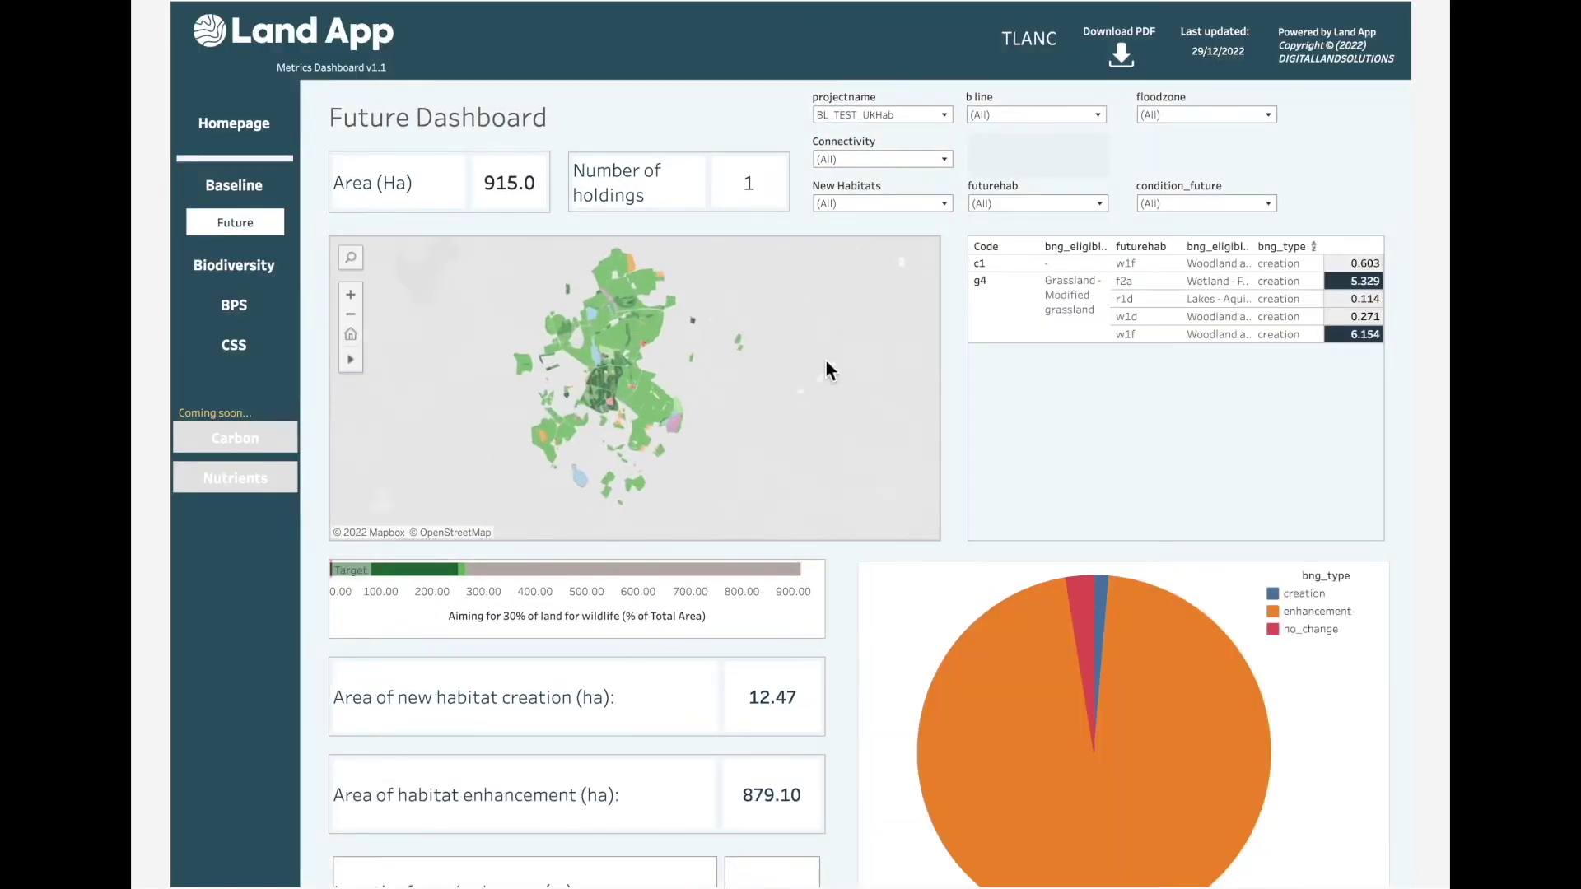
{"action": "left_click", "coordinate": [1099, 116]}
{"action": "left_click", "coordinate": [977, 151]}
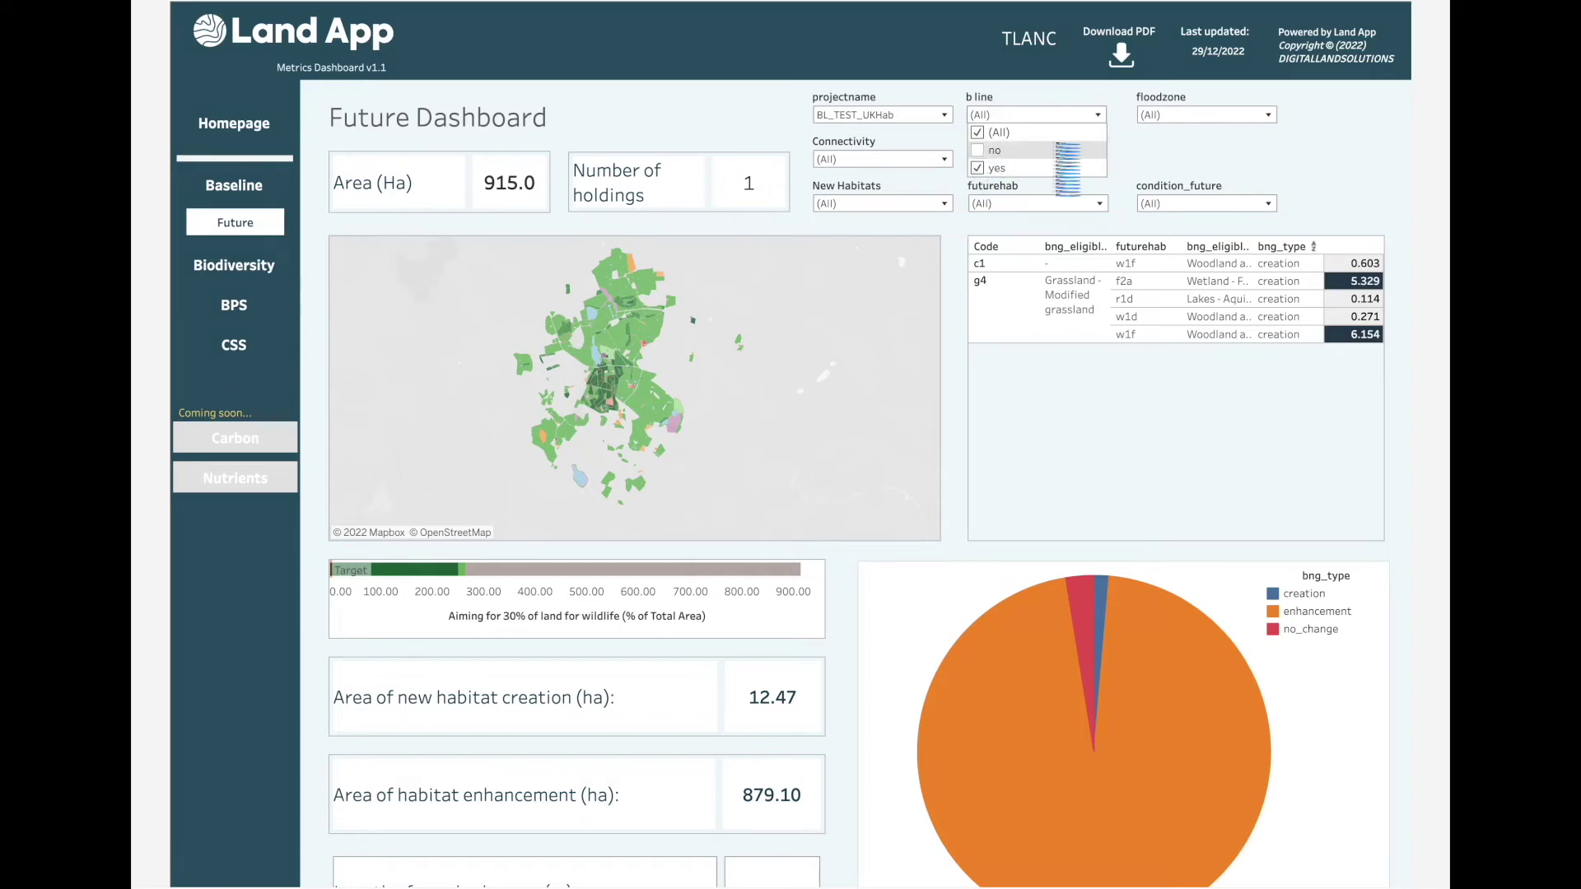
{"action": "left_click", "coordinate": [1167, 120]}
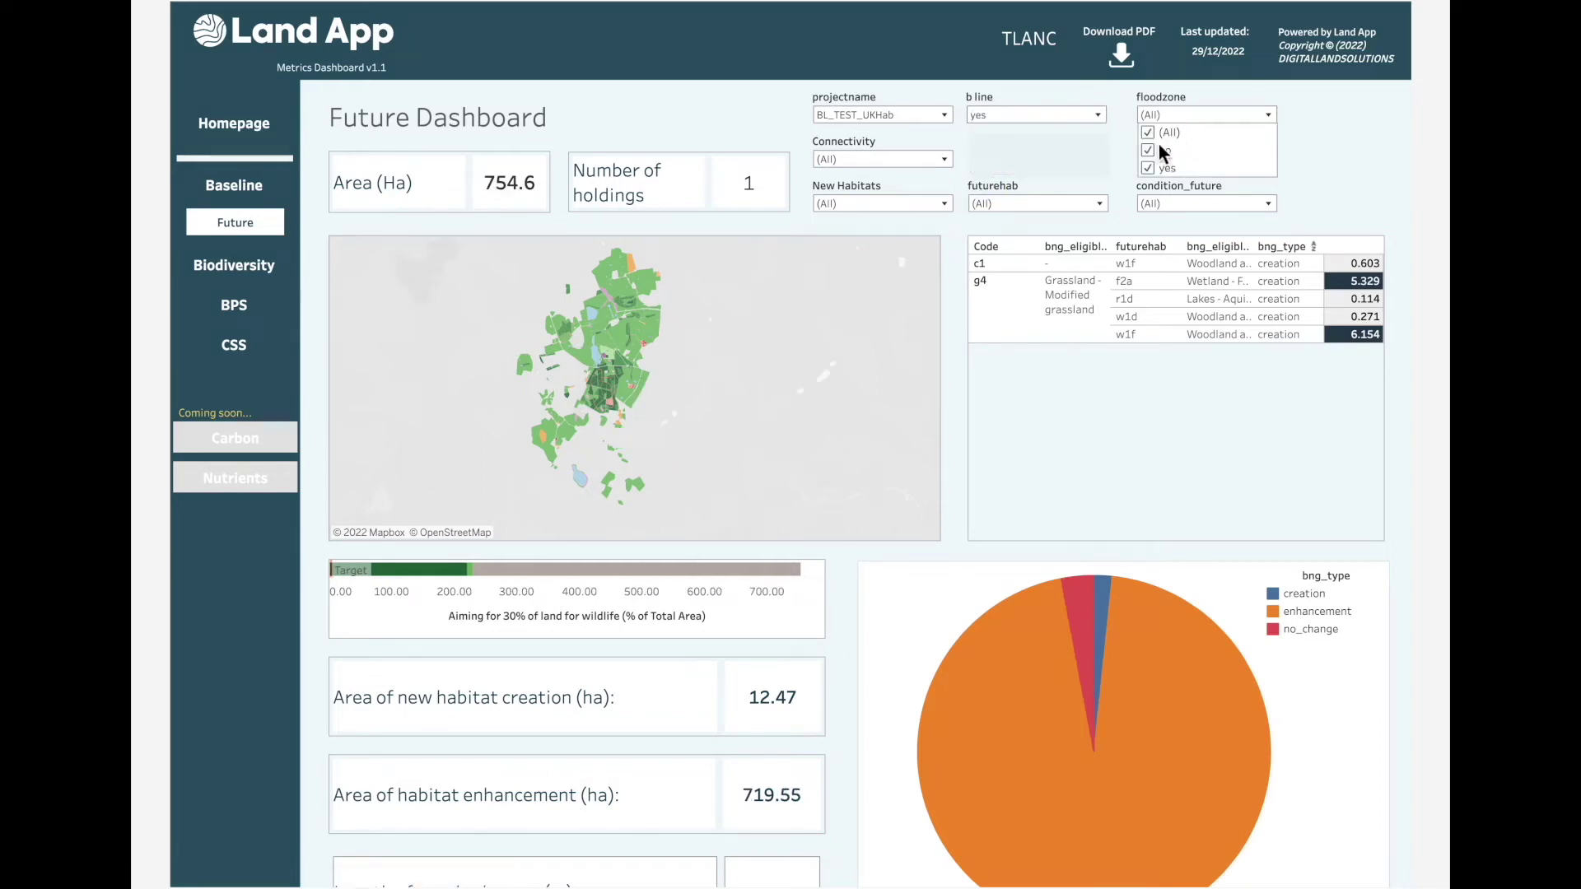
Step: Examine the planned wet woodland and surrounding future habitats up close on the dashboard map
{"action": "left_click", "coordinate": [617, 307]}
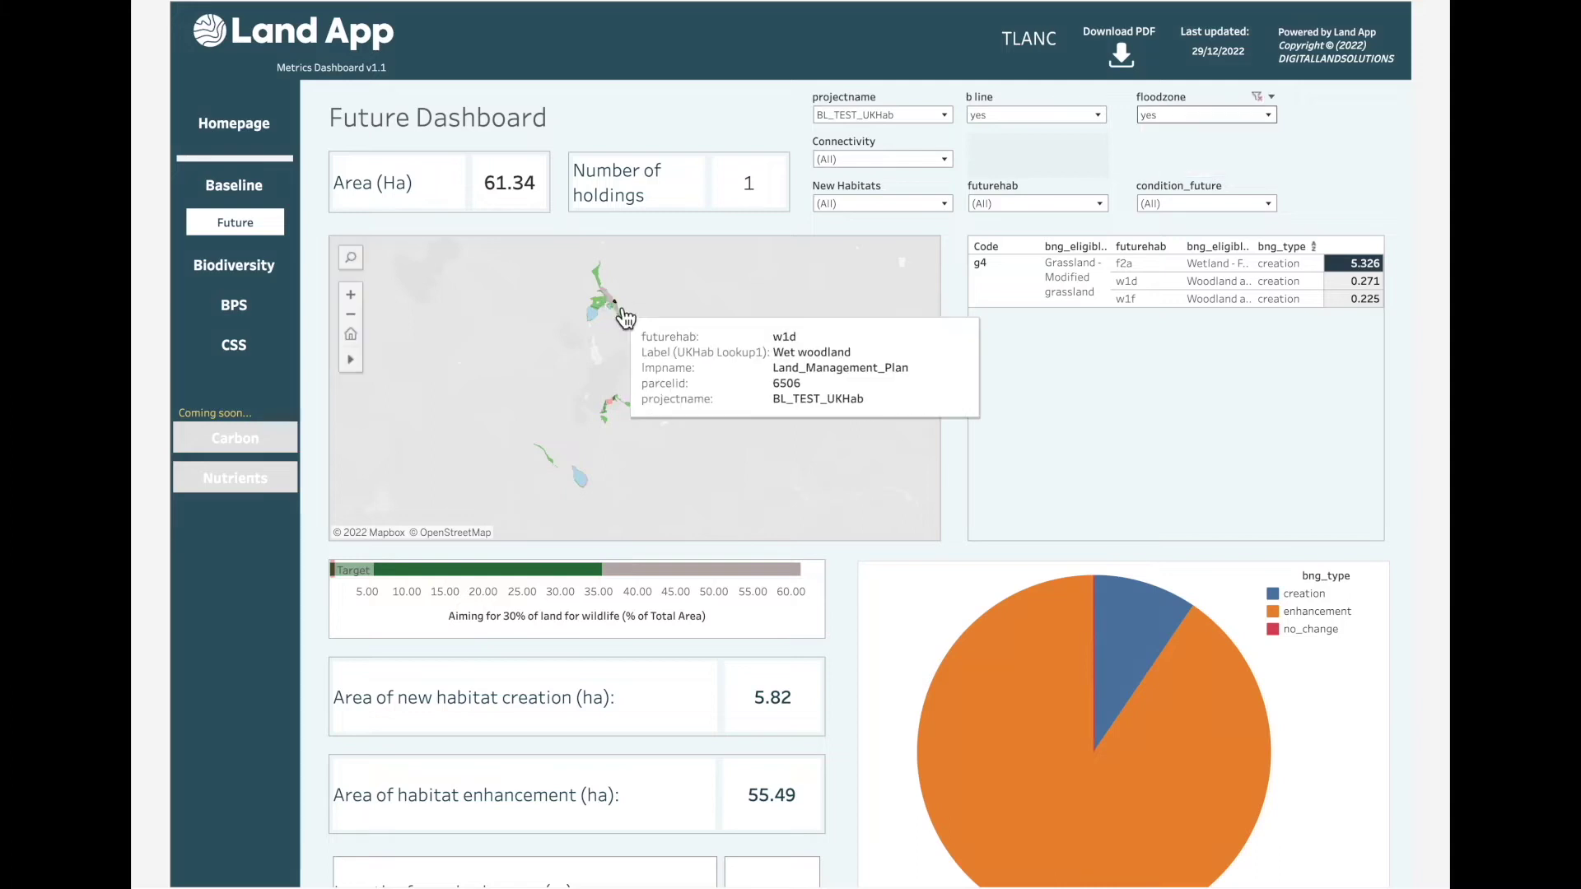
{"action": "scroll", "coordinate": [618, 307], "scroll_direction": "up", "scroll_amount": 3}
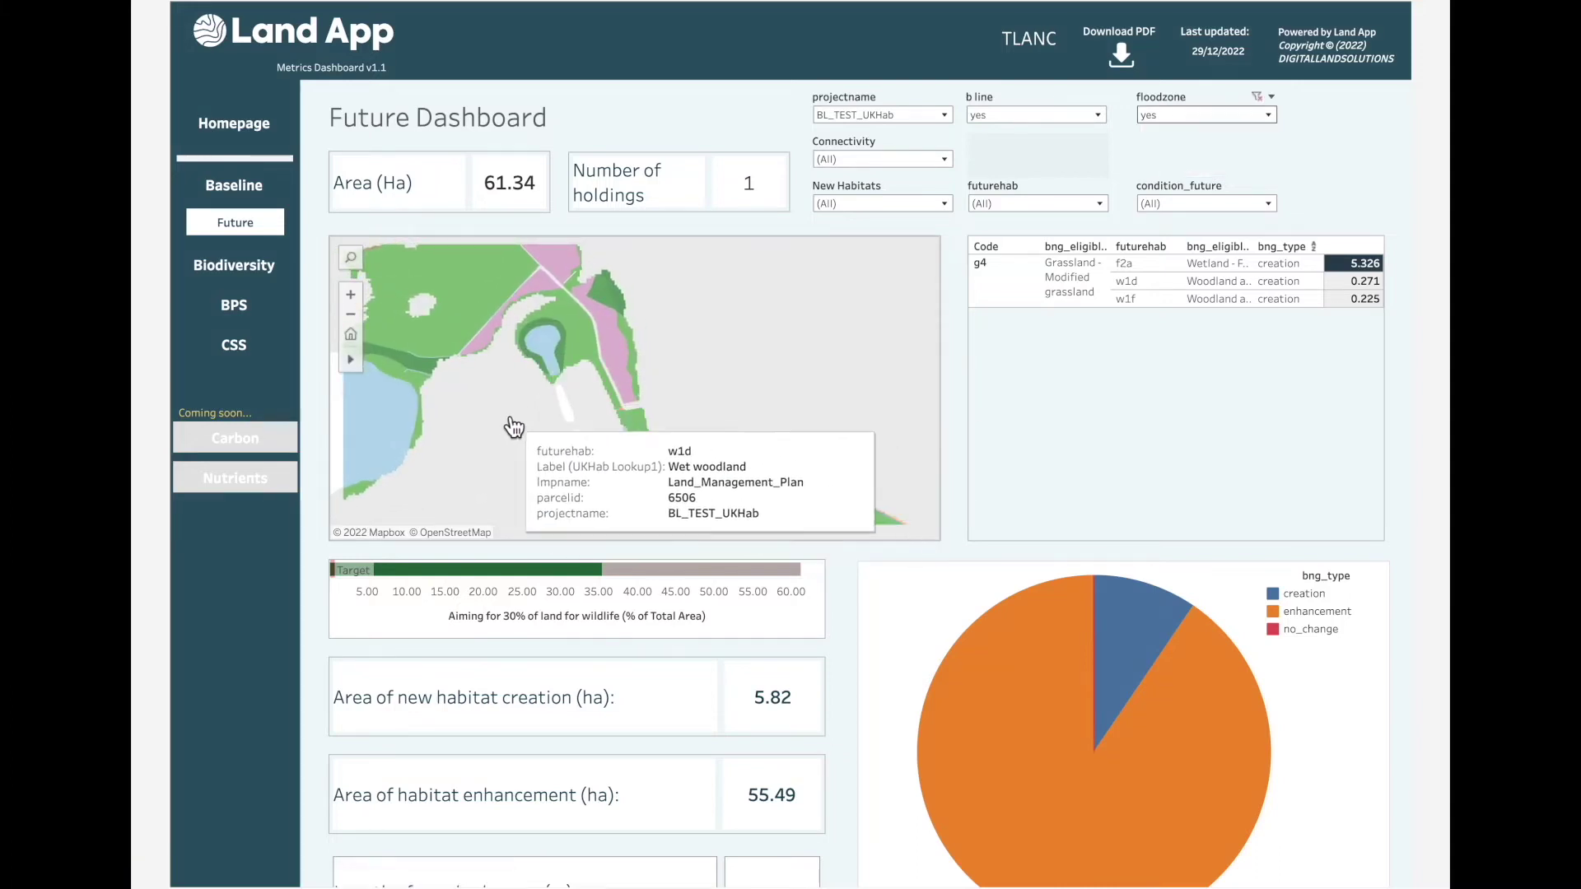
{"action": "left_click", "coordinate": [356, 361]}
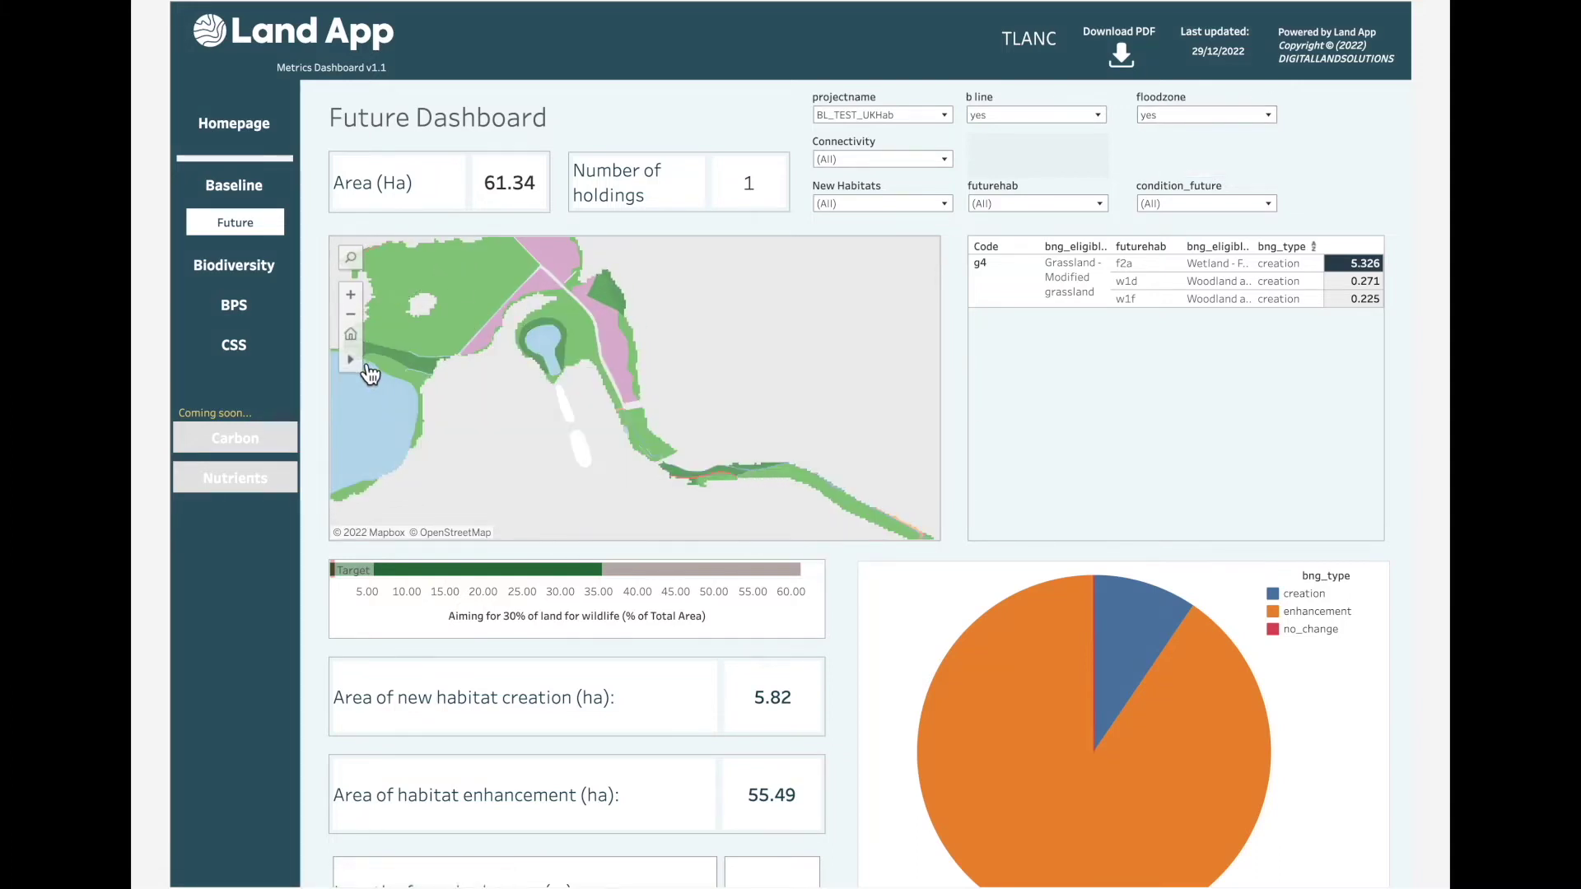
{"action": "scroll", "coordinate": [626, 416], "scroll_direction": "up", "scroll_amount": 5}
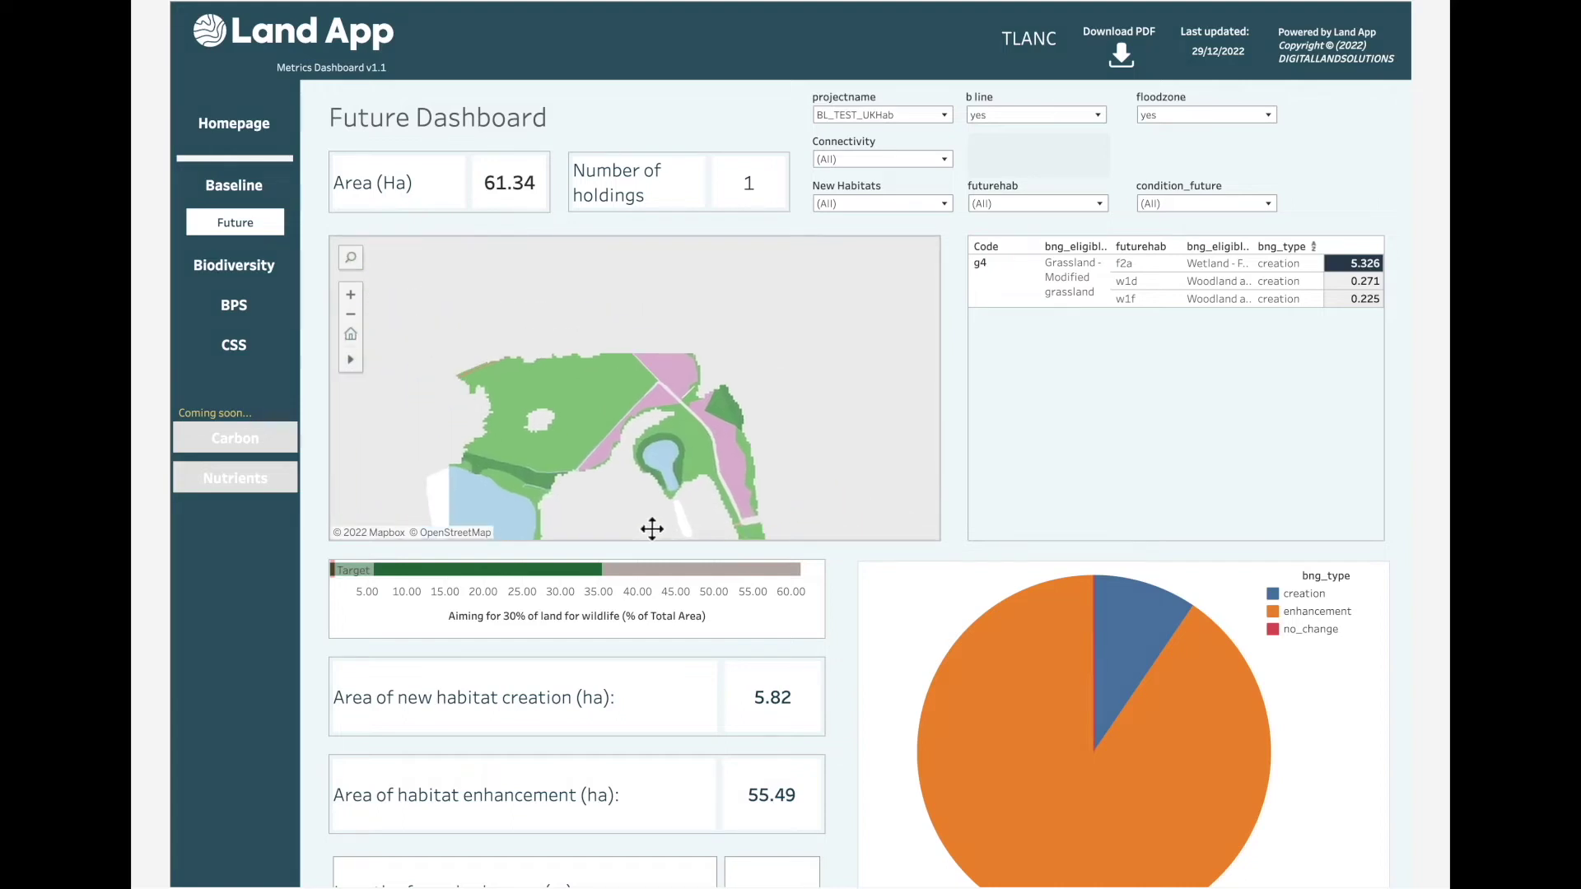
Step: Open the Biodiversity Unit Estimator for BL_TEST_UKHab and review the baseline and post-intervention unit results
{"action": "mouse_move", "coordinate": [625, 418]}
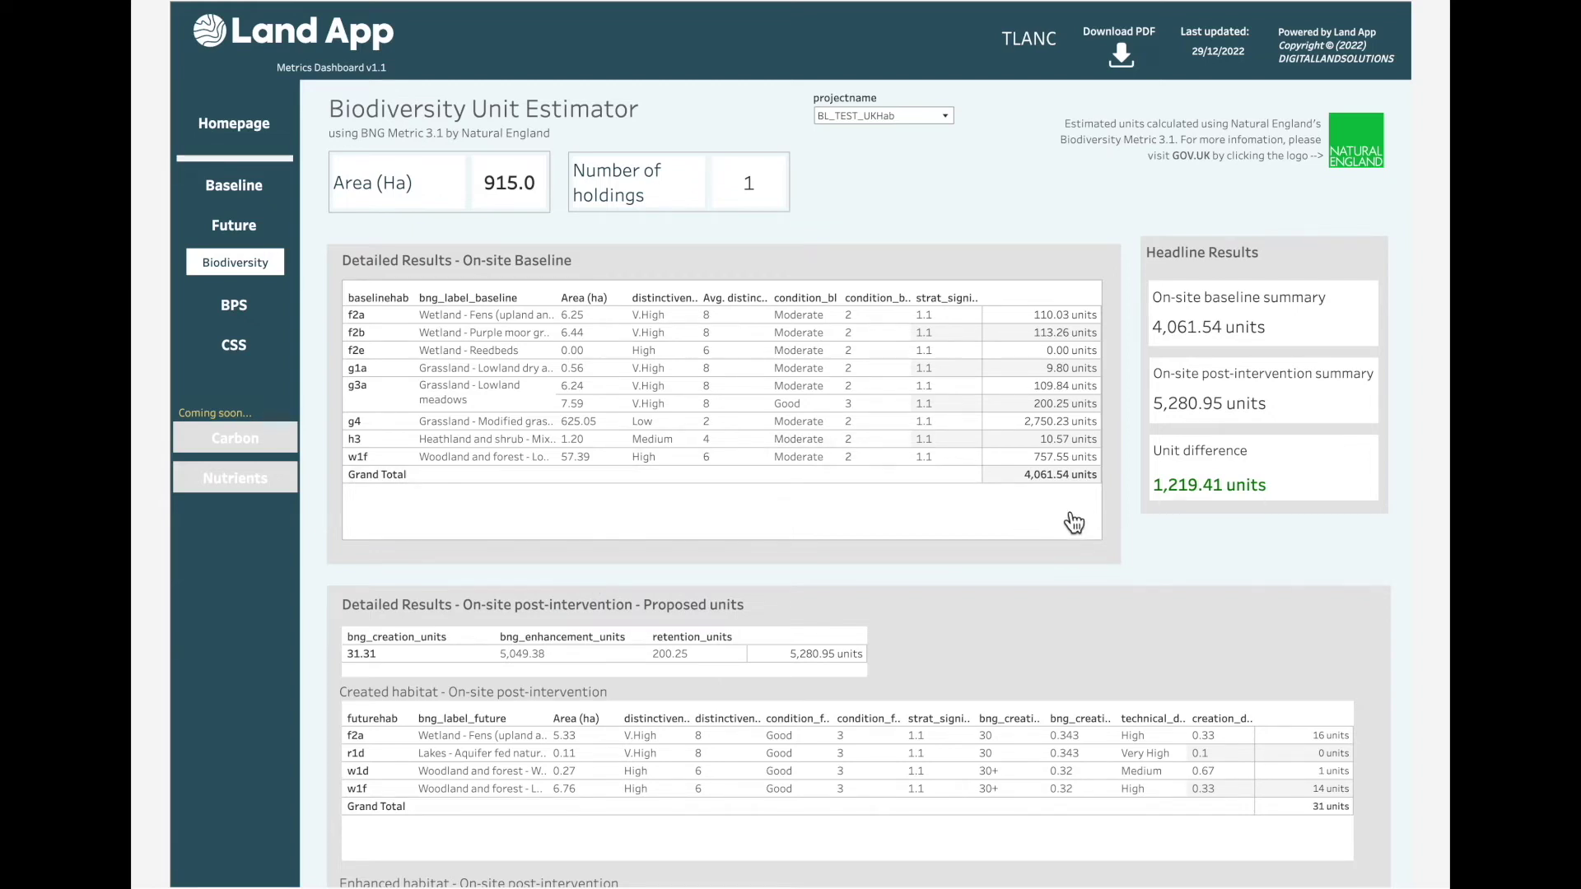
{"action": "scroll", "coordinate": [1138, 552], "scroll_direction": "down", "scroll_amount": 1}
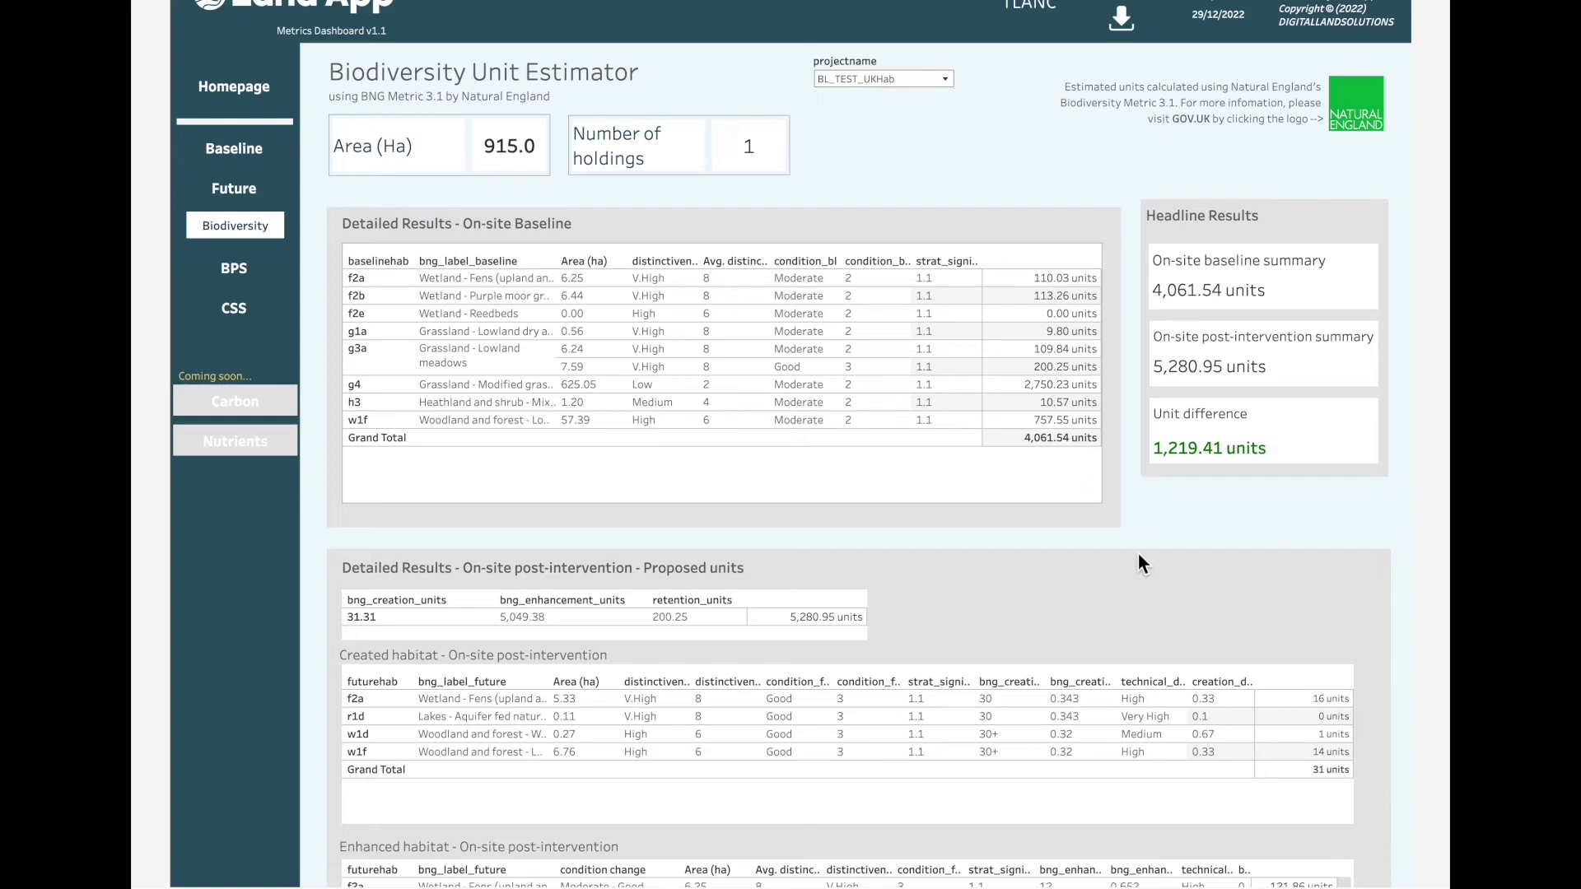
Step: Review the created, enhanced and retained habitat tables in the on-site post-intervention results
{"action": "scroll", "coordinate": [1138, 553], "scroll_direction": "down", "scroll_amount": 4}
{"action": "scroll", "coordinate": [1137, 560], "scroll_direction": "down", "scroll_amount": 5}
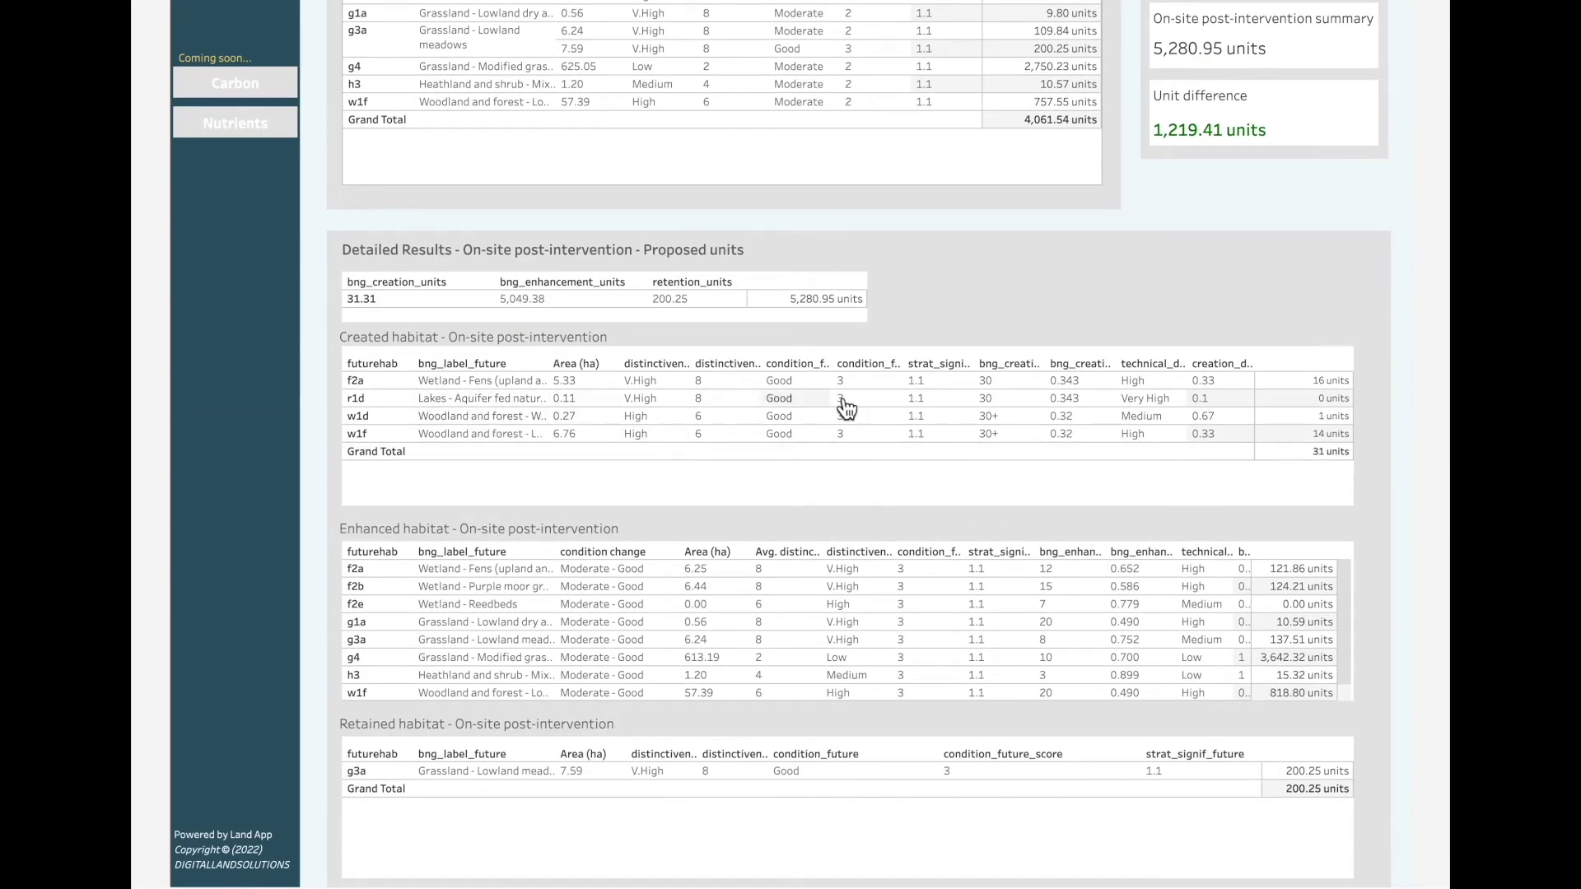
{"action": "mouse_move", "coordinate": [1307, 398]}
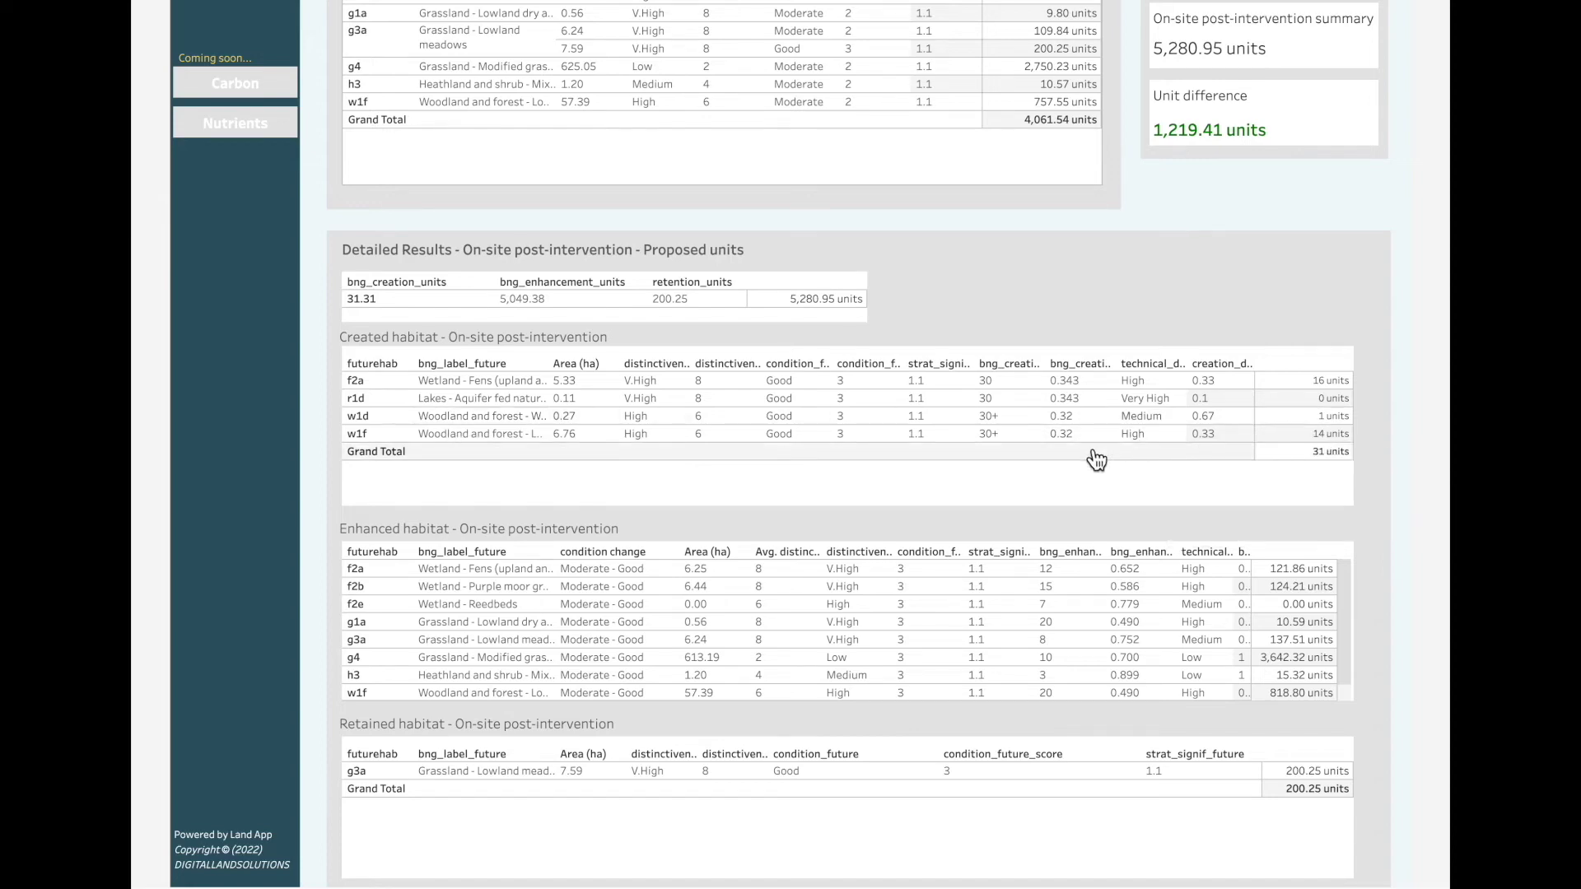
Step: Download the Biodiversity Unit Estimator view as a PDF with the page size set to A4
{"action": "scroll", "coordinate": [1083, 459], "scroll_direction": "up", "scroll_amount": 5}
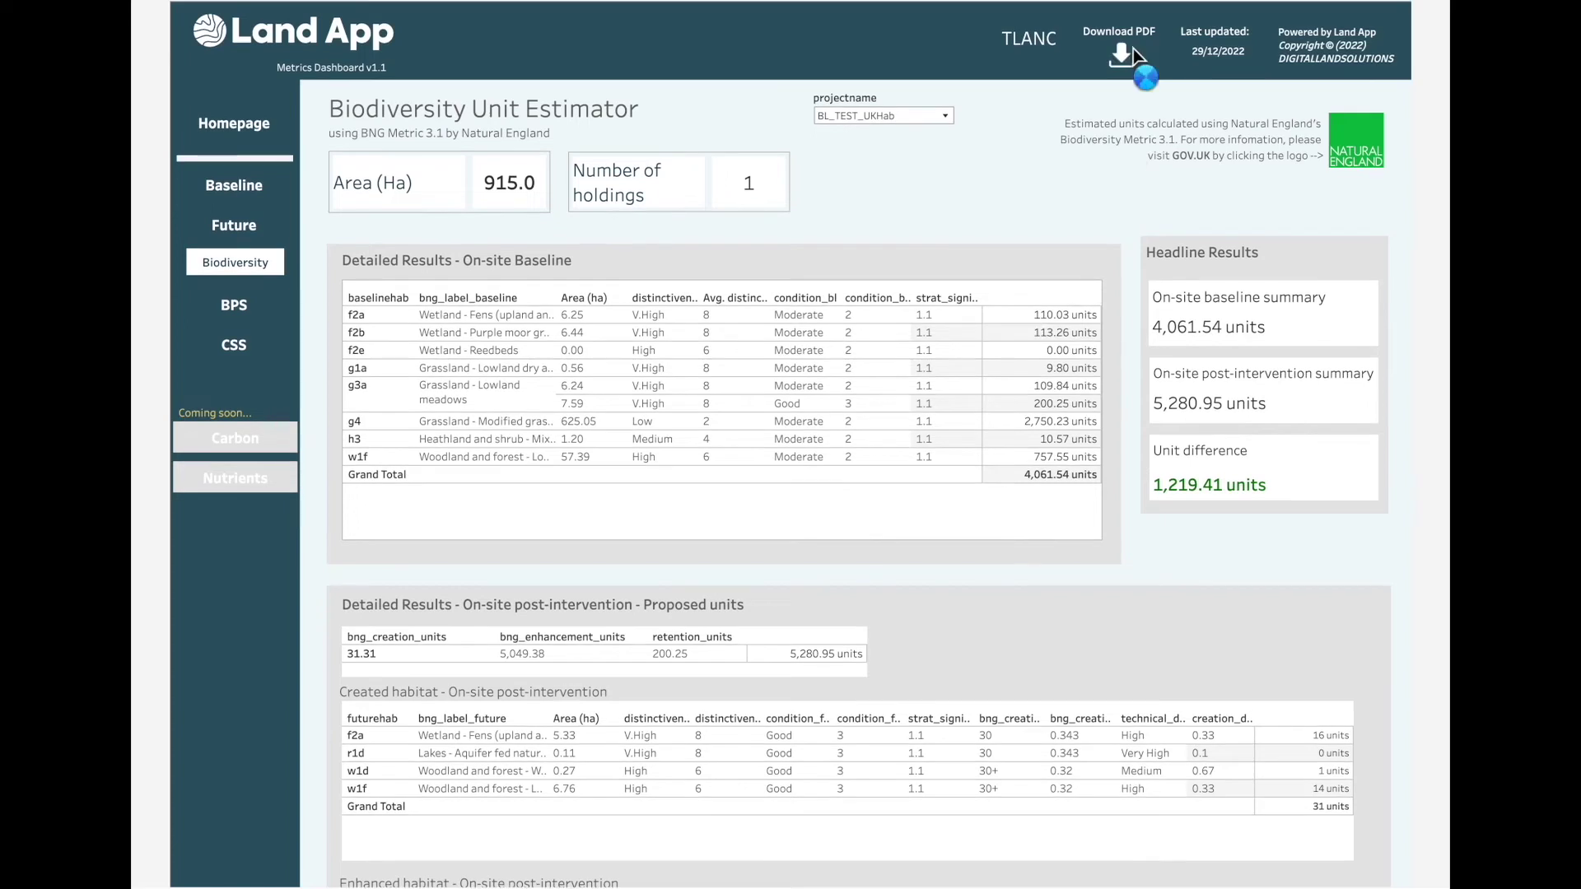
{"action": "left_click", "coordinate": [724, 466]}
{"action": "left_click", "coordinate": [758, 659]}
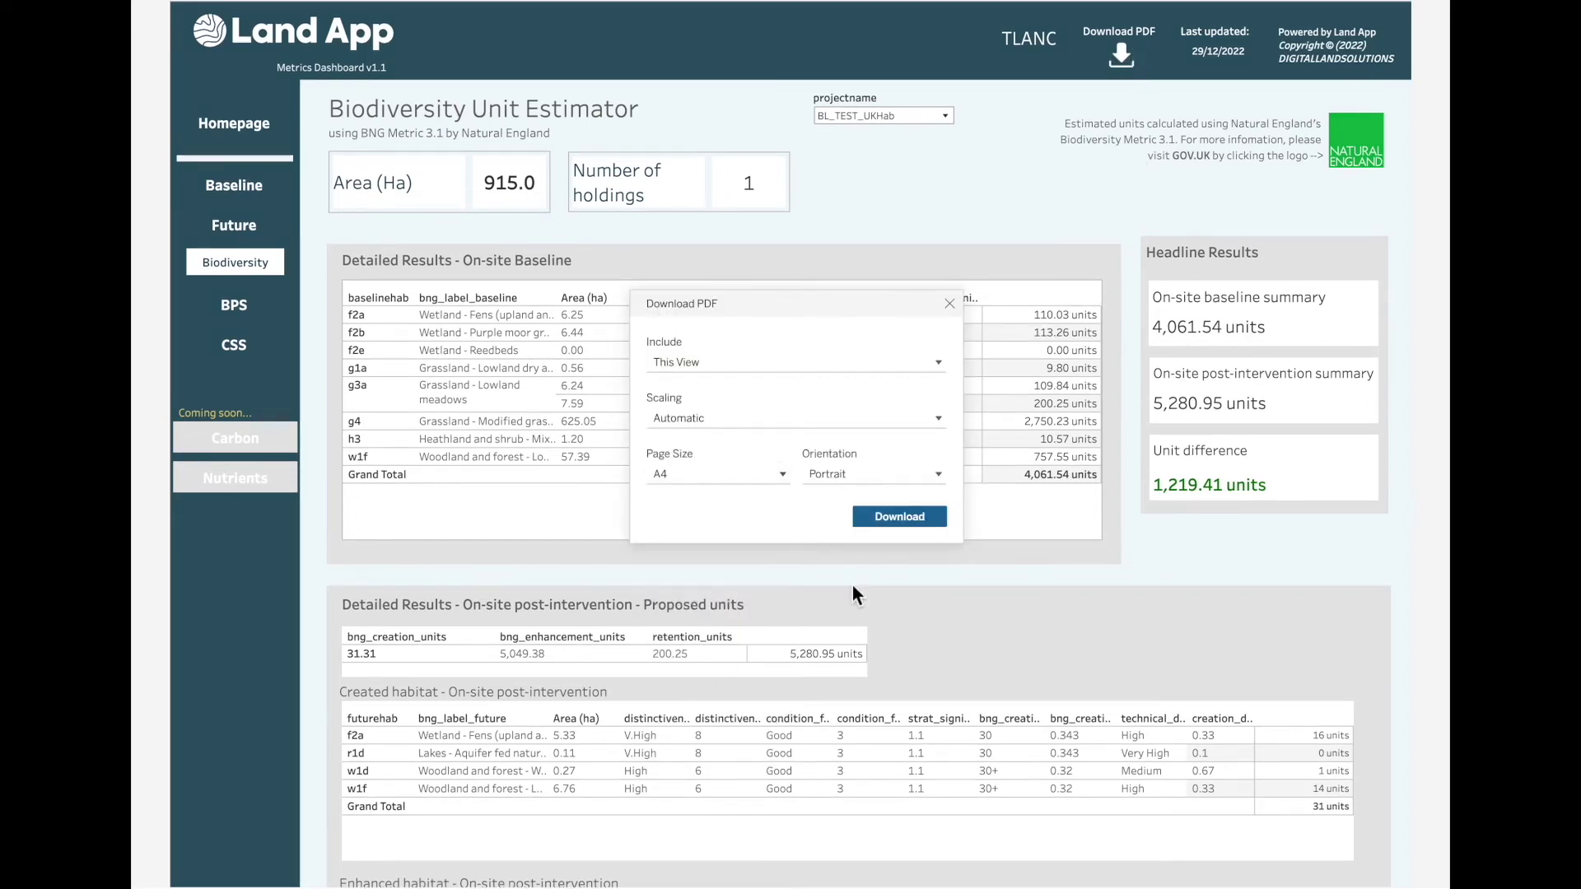
{"action": "left_click", "coordinate": [896, 523]}
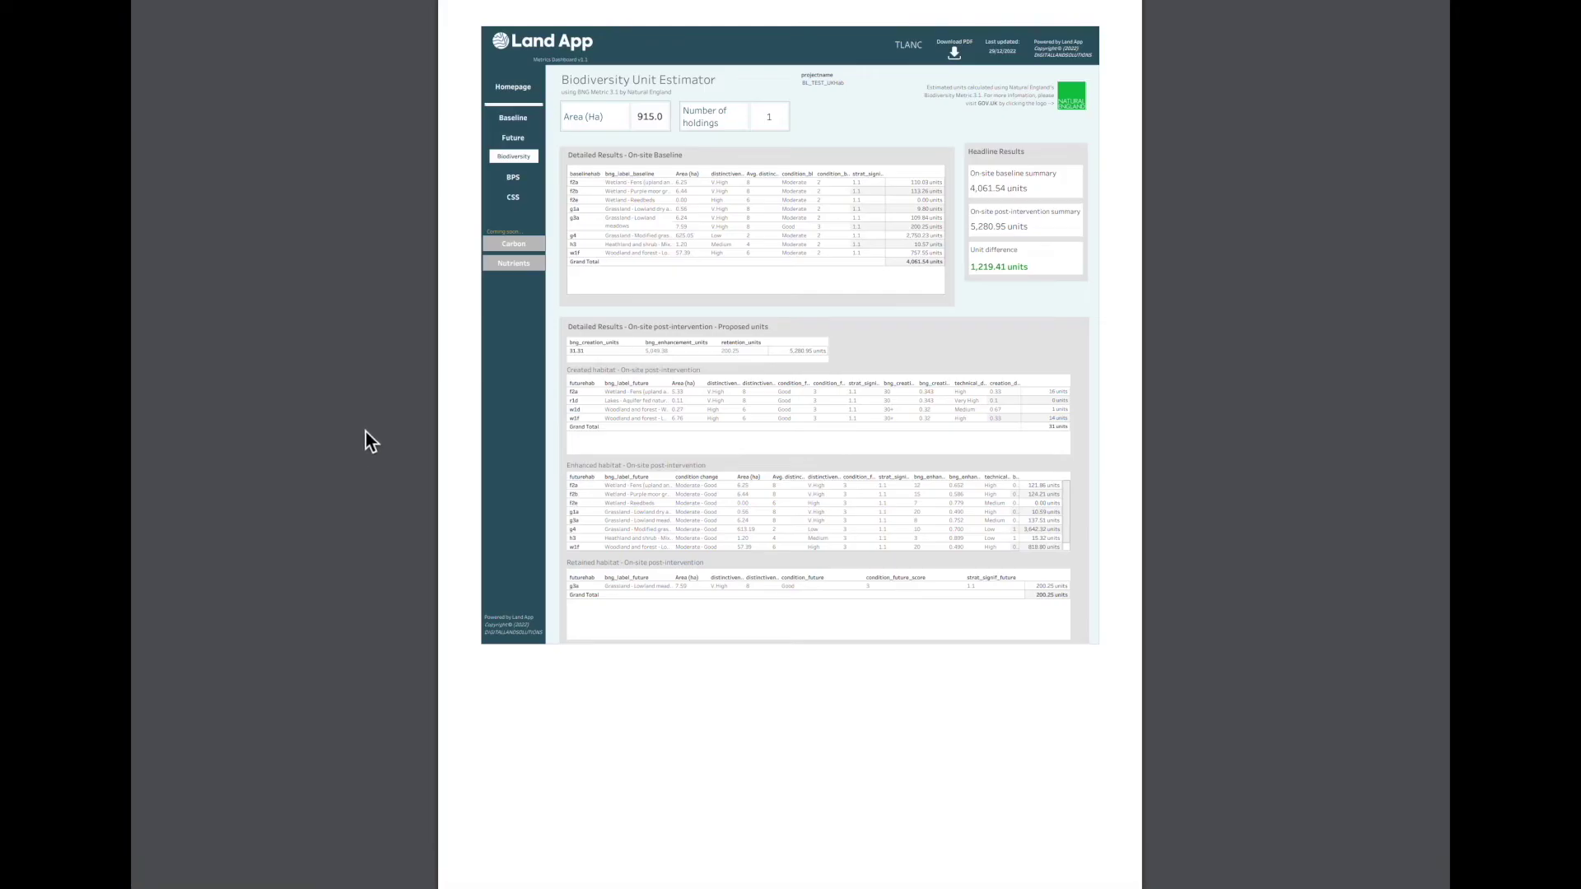
Step: Enlarge the downloaded PDF report and look through its baseline, post-intervention and headline results
{"action": "key", "text": "super+plus"}
{"action": "key", "text": "super+plus"}
{"action": "key", "text": "super+plus"}
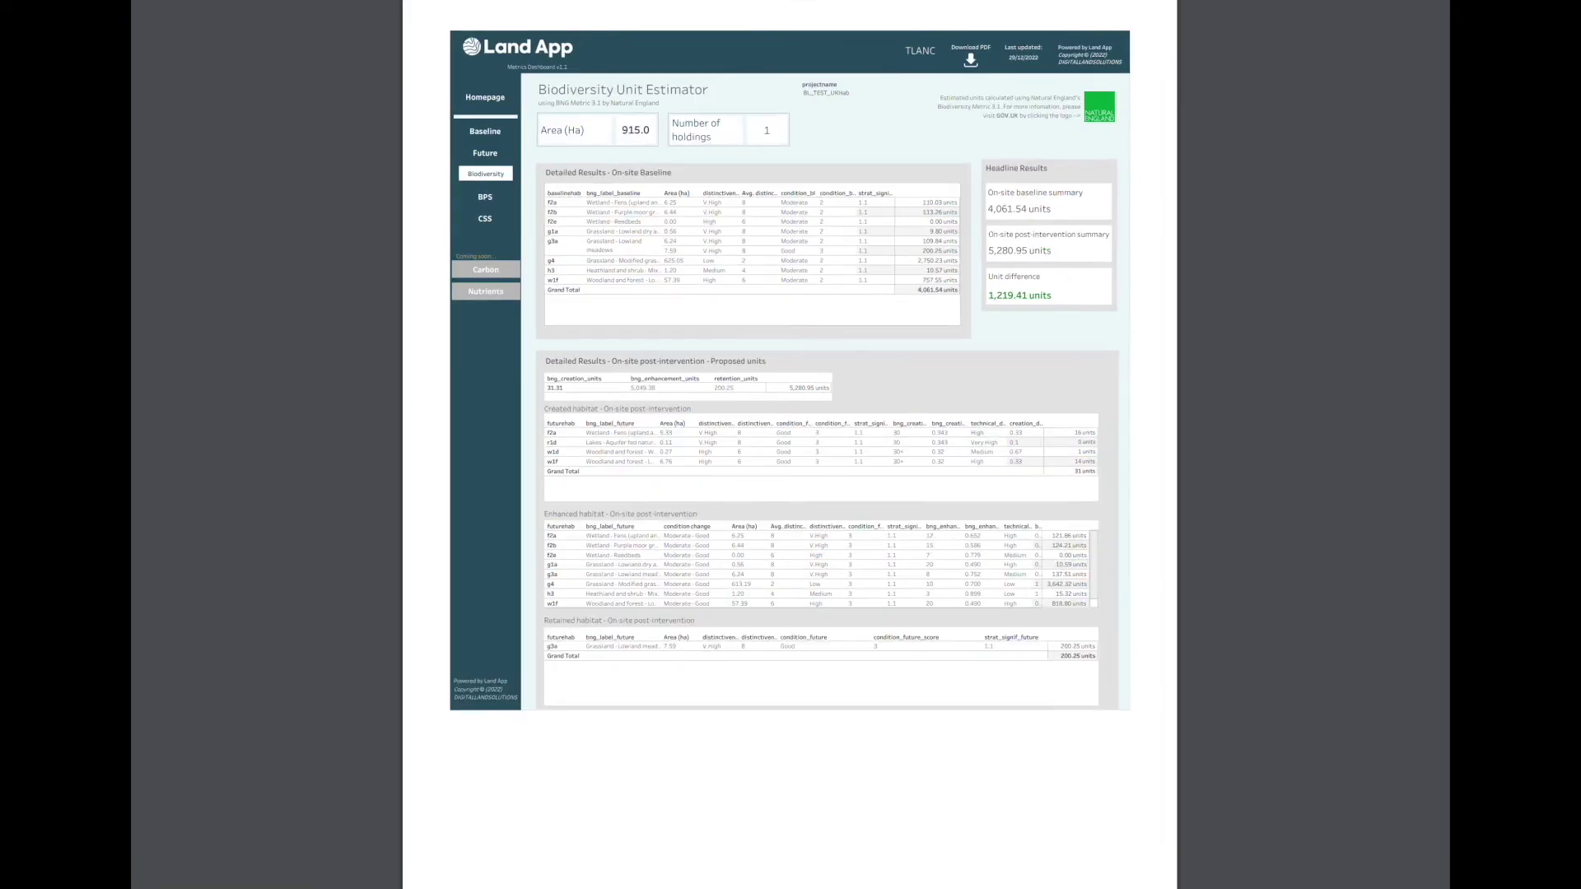
{"action": "scroll", "coordinate": [854, 182], "scroll_direction": "down", "scroll_amount": 2}
{"action": "scroll", "coordinate": [854, 184], "scroll_direction": "up", "scroll_amount": 2}
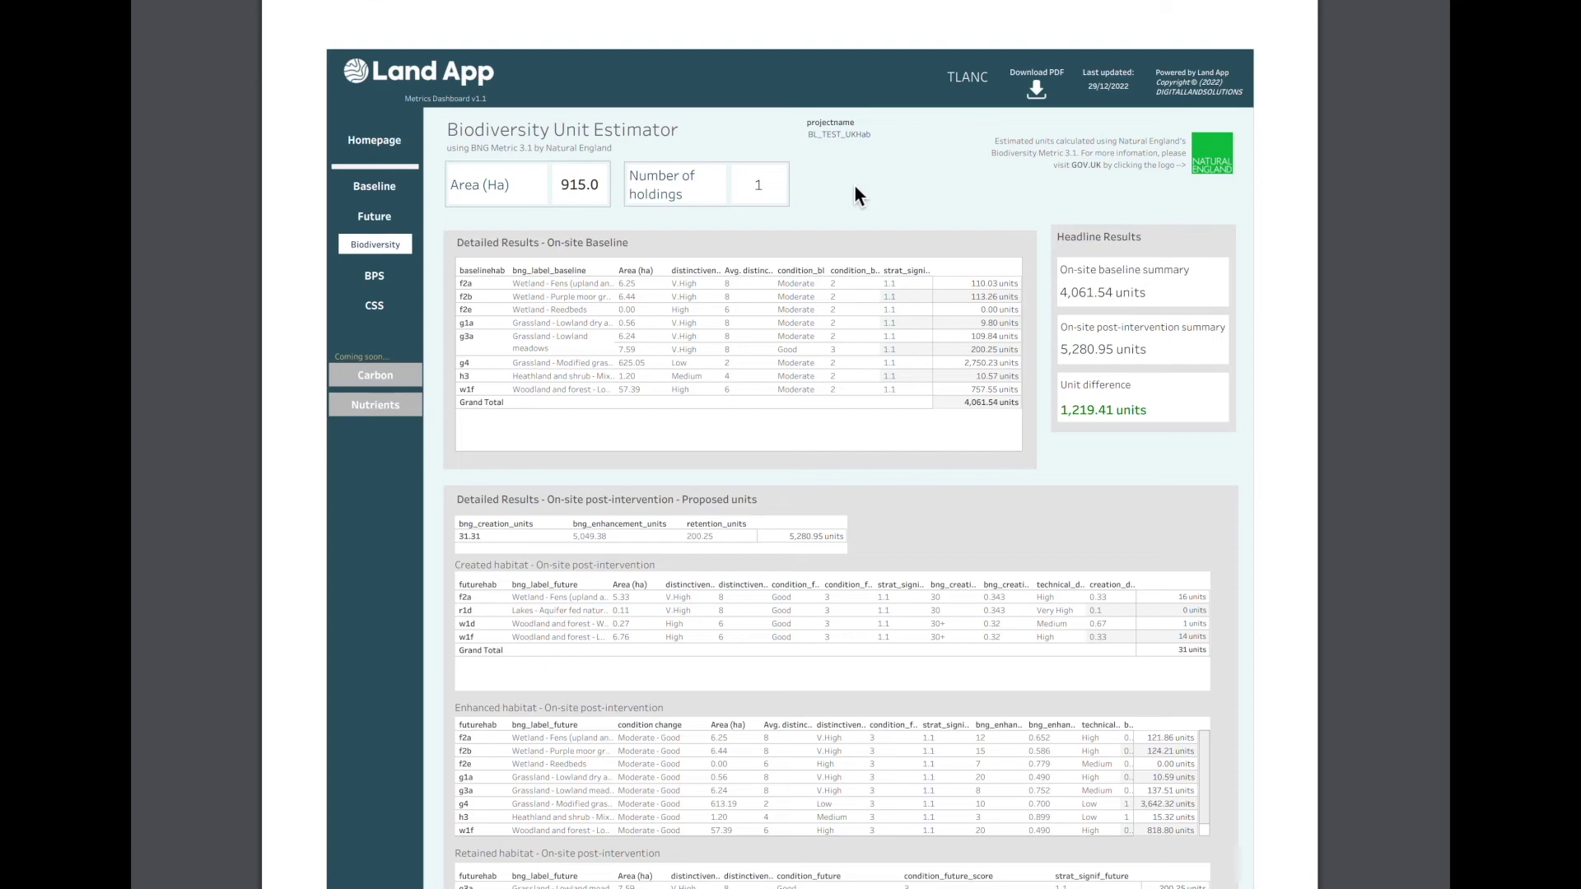